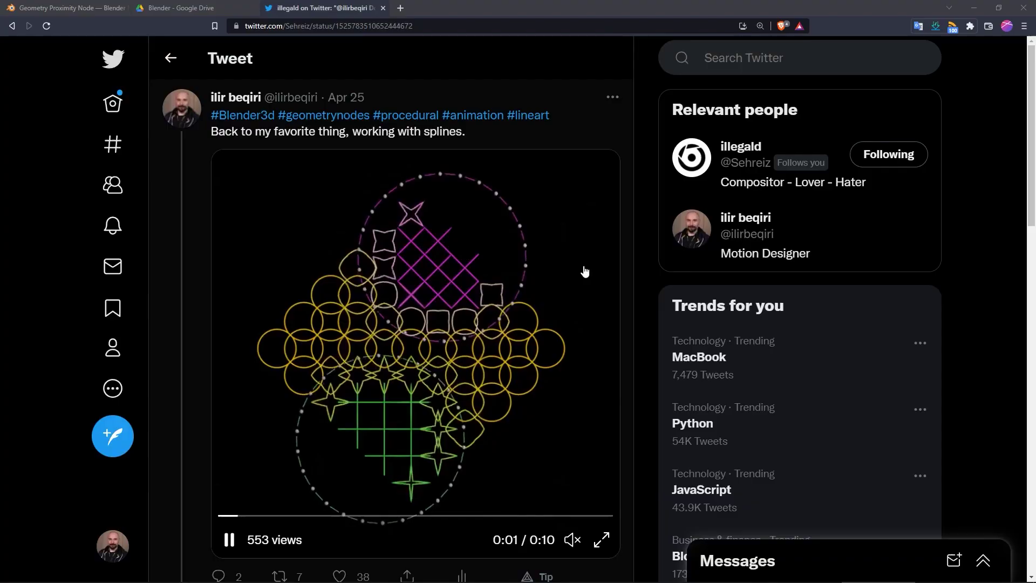
Step: Scroll down past the reference clip of circles morphing into stars to the tweet's replies
scroll(584, 271, "down", 8)
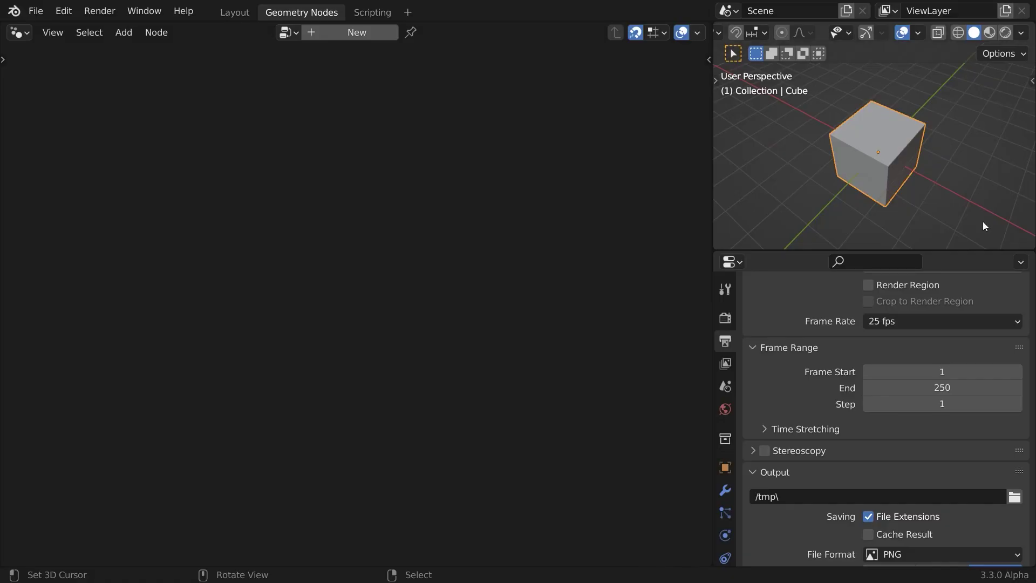
Step: Create a new geometry node tree and replace the input with a Curve Circle of resolution 8
left_click(347, 33)
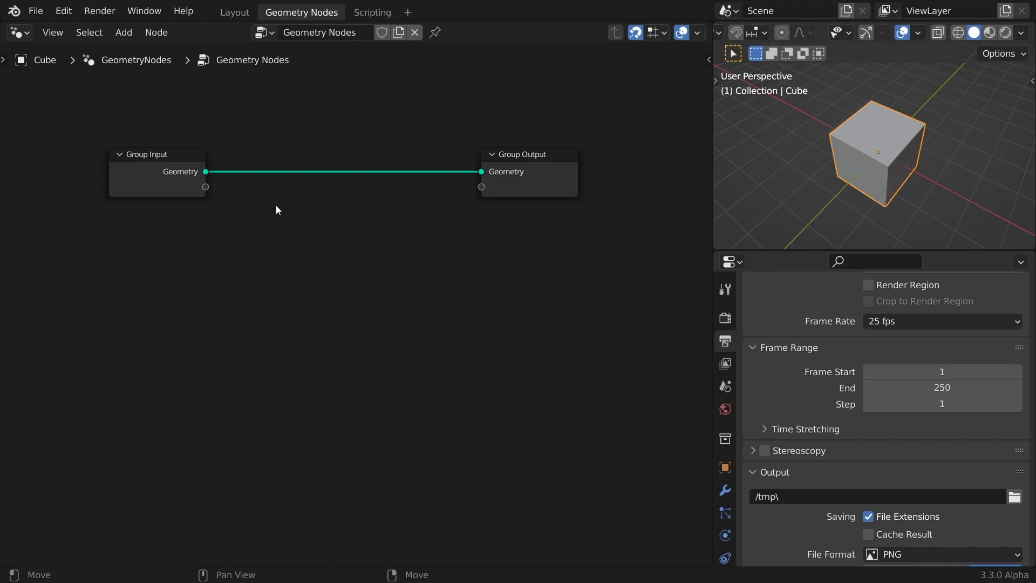
left_click(139, 158)
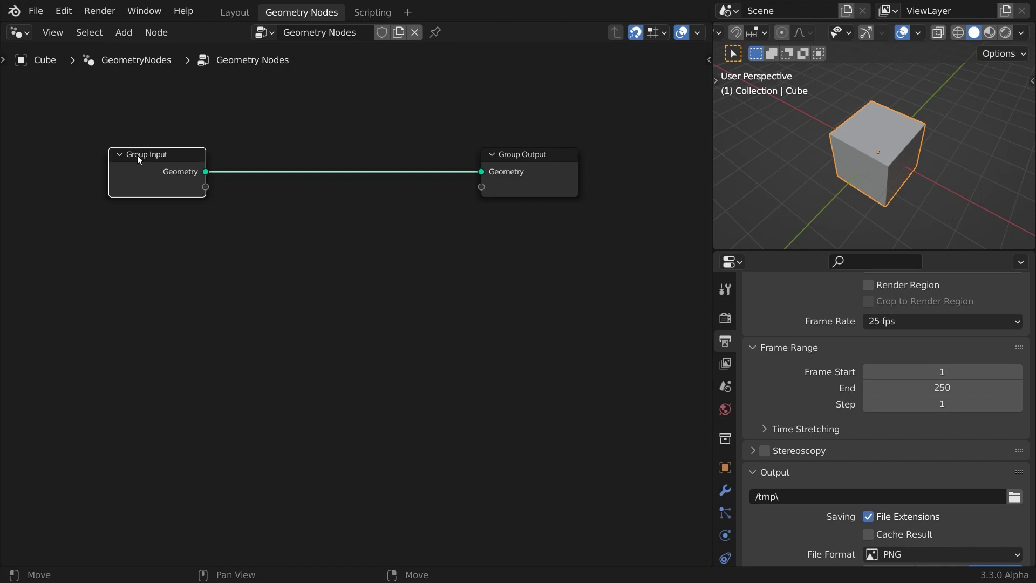
key("shift+s")
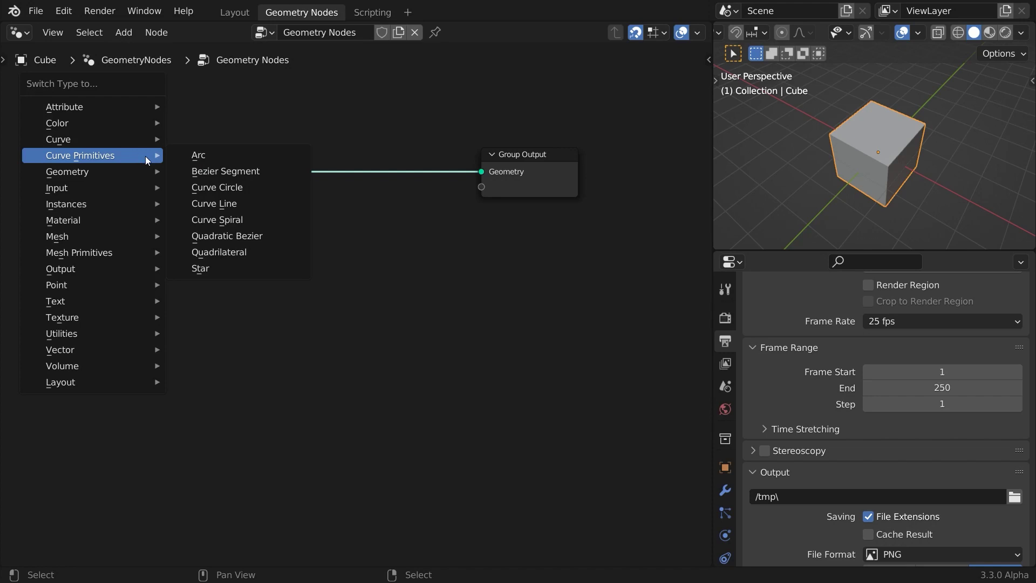
left_click(214, 186)
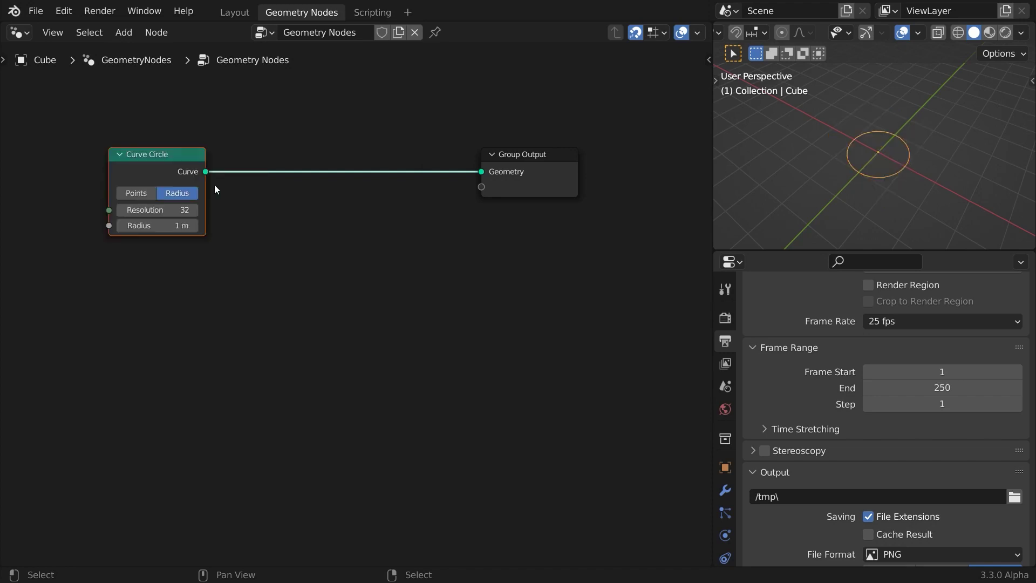
left_click(176, 210)
type("8")
key("Return")
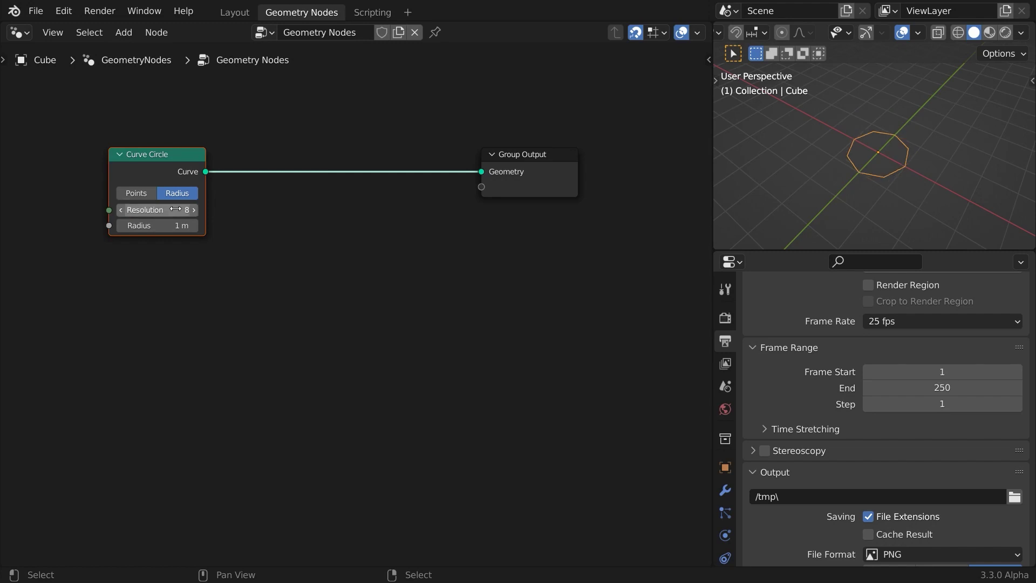
Step: Add a Star curve node with 4 points below the circle
key("shift+a")
mouse_move(170, 272)
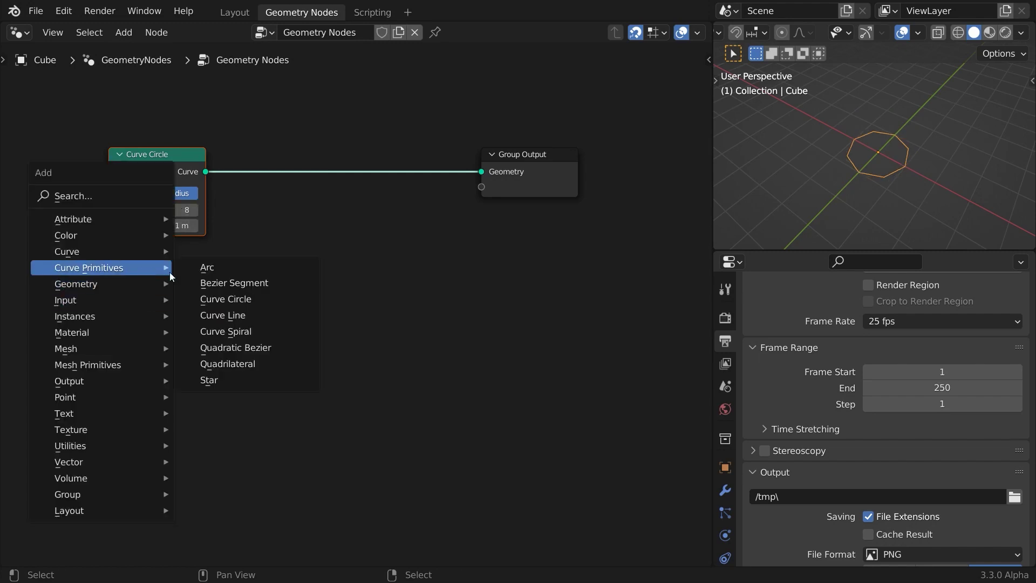
left_click(199, 379)
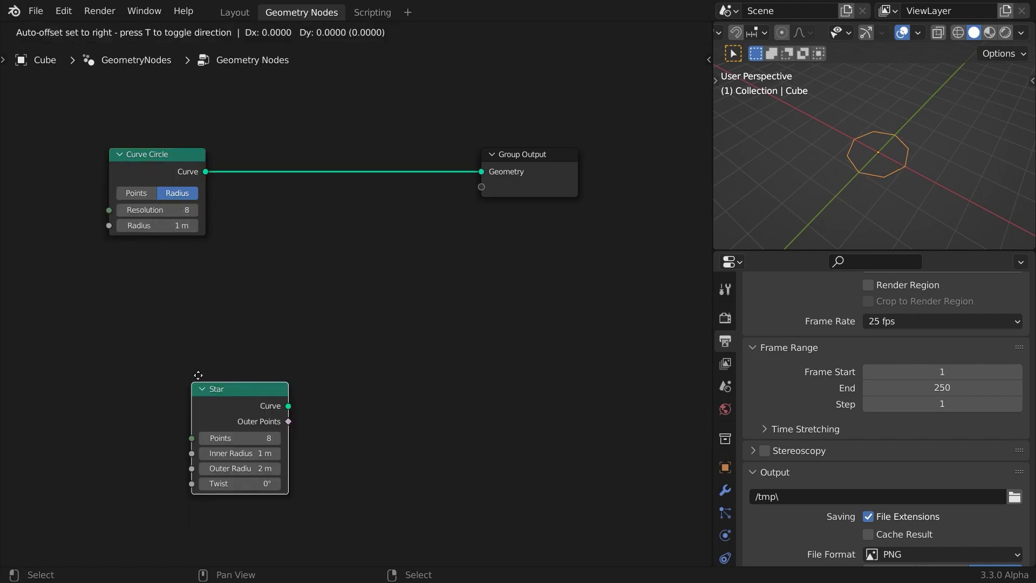
left_click(102, 257)
left_click(156, 316)
type("4")
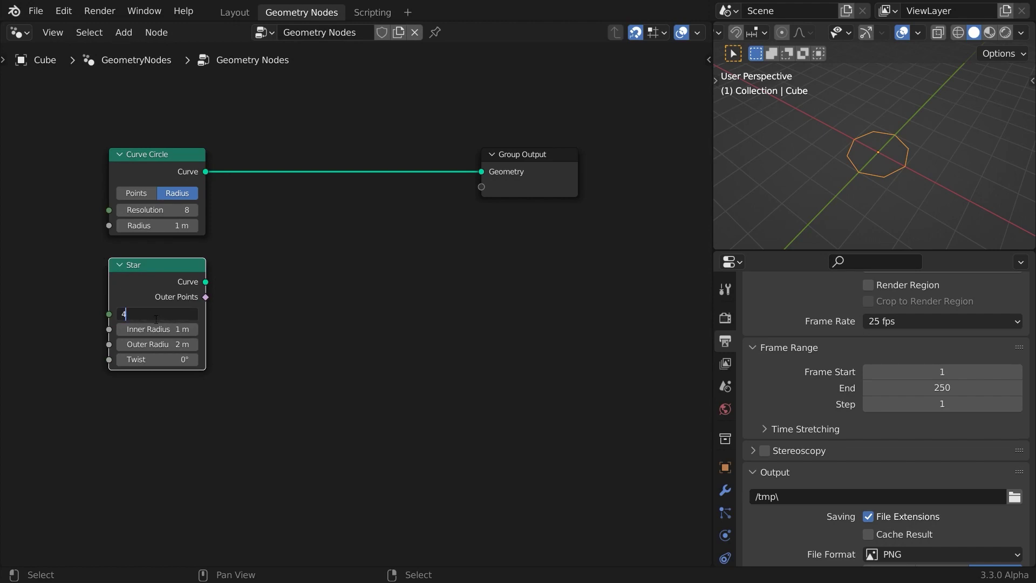
key("Return")
Step: Give the star an inner radius of 0 m and an outer radius of 1 m
left_click(156, 329)
key("BackSpace")
type("0")
key("Return")
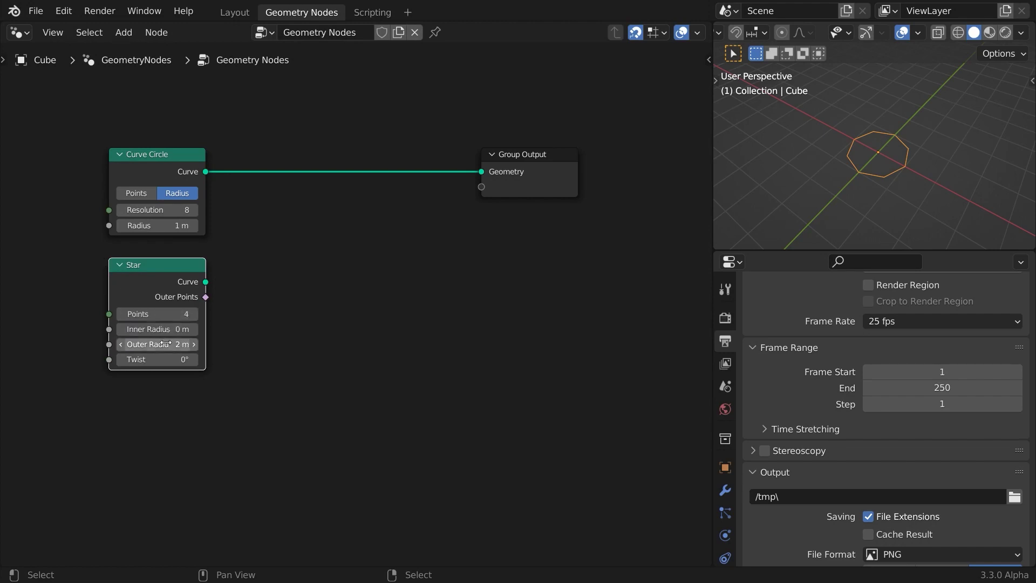
left_click(164, 344)
type("1")
key("Return")
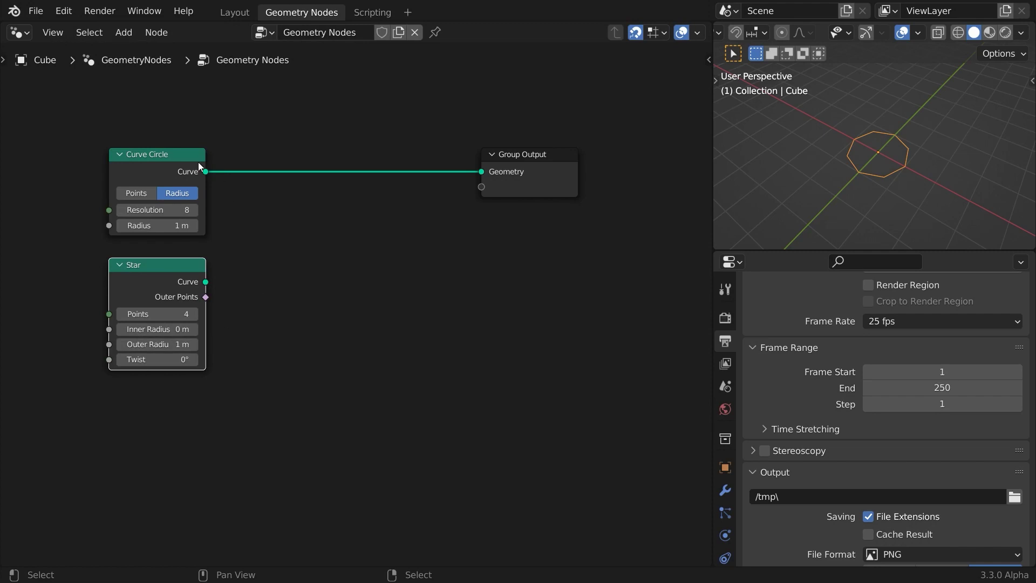
left_click_drag(489, 163, 598, 163)
Step: Insert a Set Position node into the link between the circle and the output
key("shift+a")
mouse_move(481, 308)
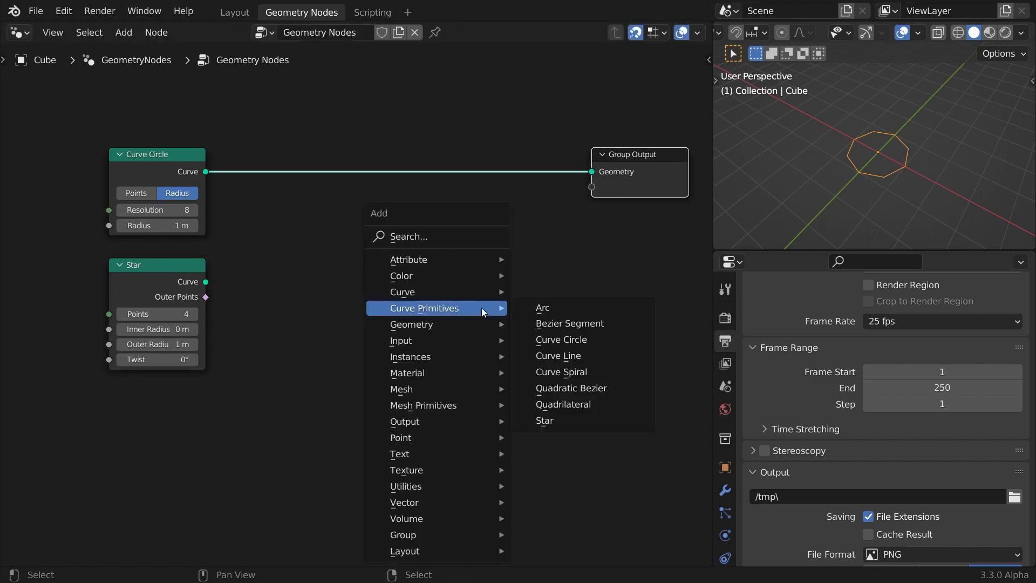
mouse_move(474, 329)
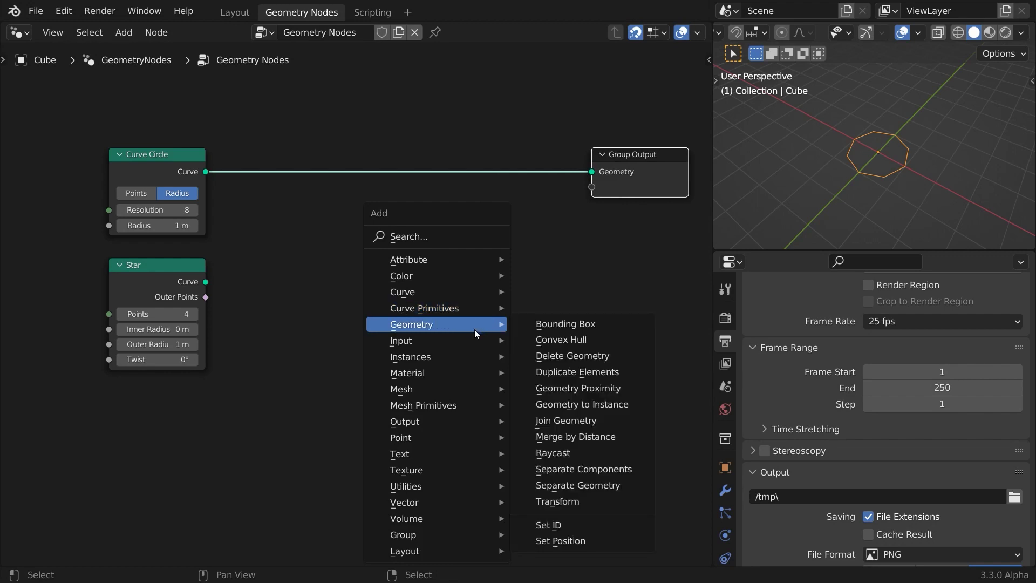
left_click(577, 540)
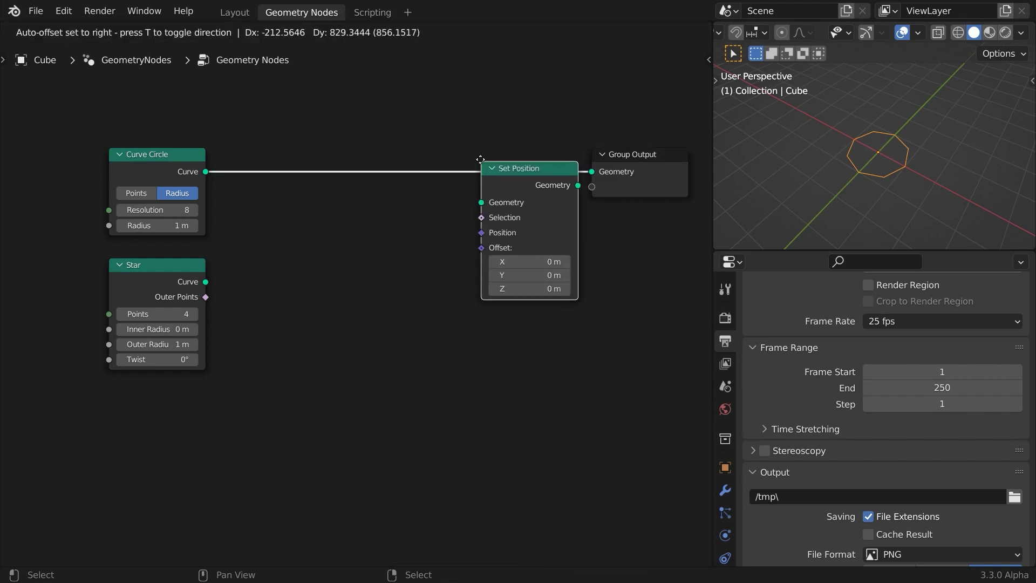
left_click(476, 153)
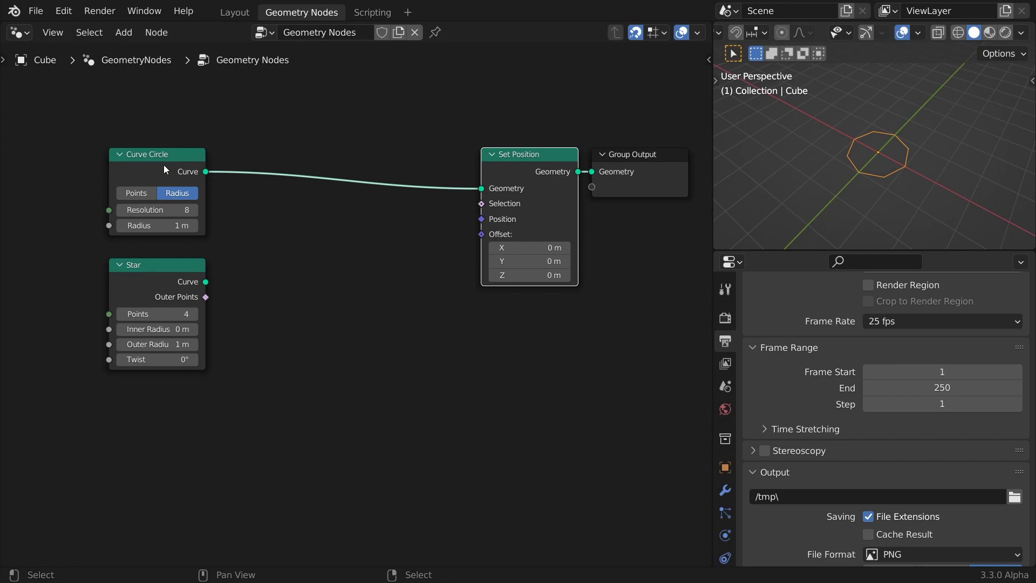
key("shift")
Step: Add a MixRGB node and connect a new Position node into its Color1 input
key("shift+a")
mouse_move(336, 247)
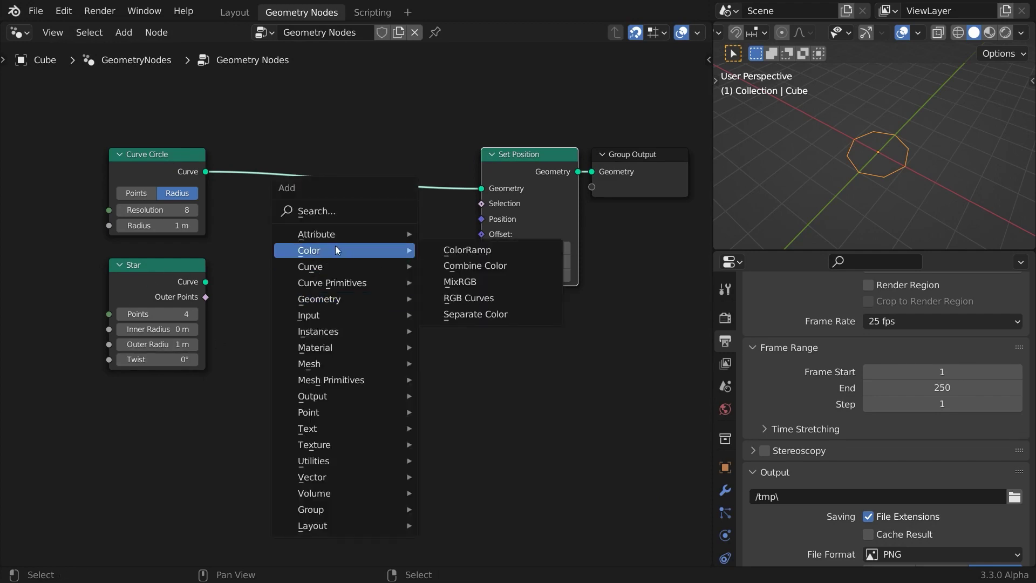
left_click(460, 282)
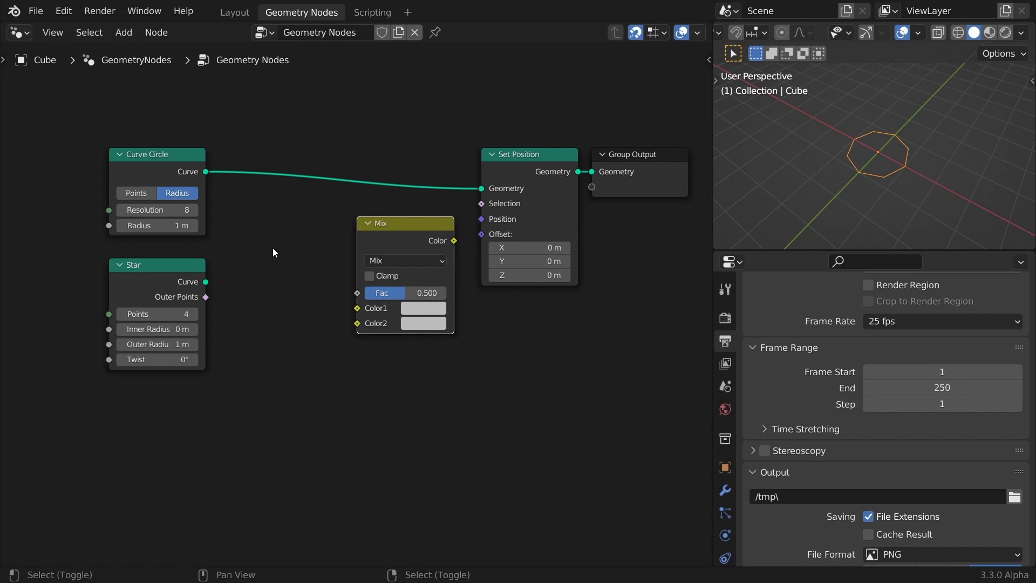
key("shift+a")
mouse_move(263, 314)
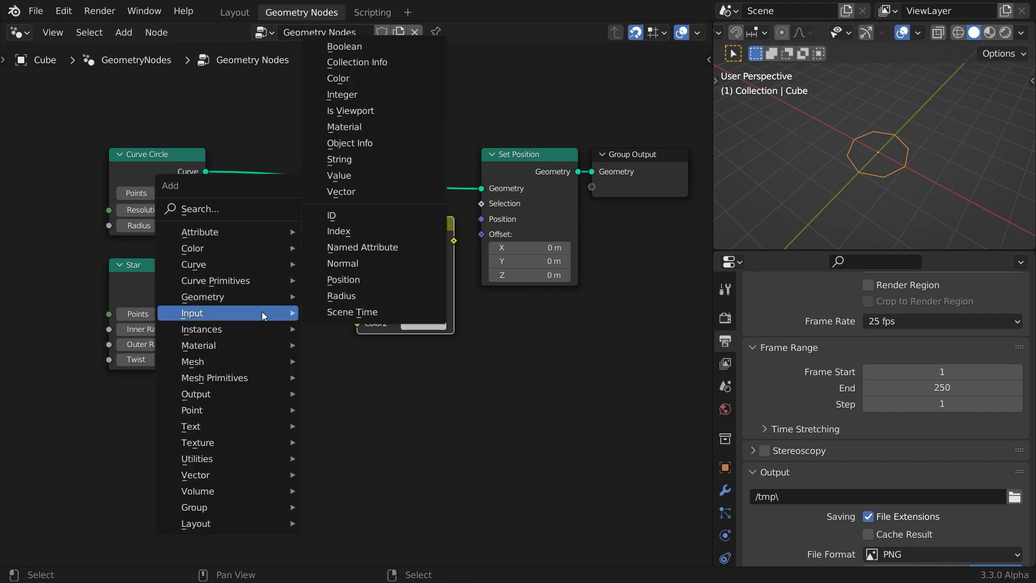
left_click(327, 280)
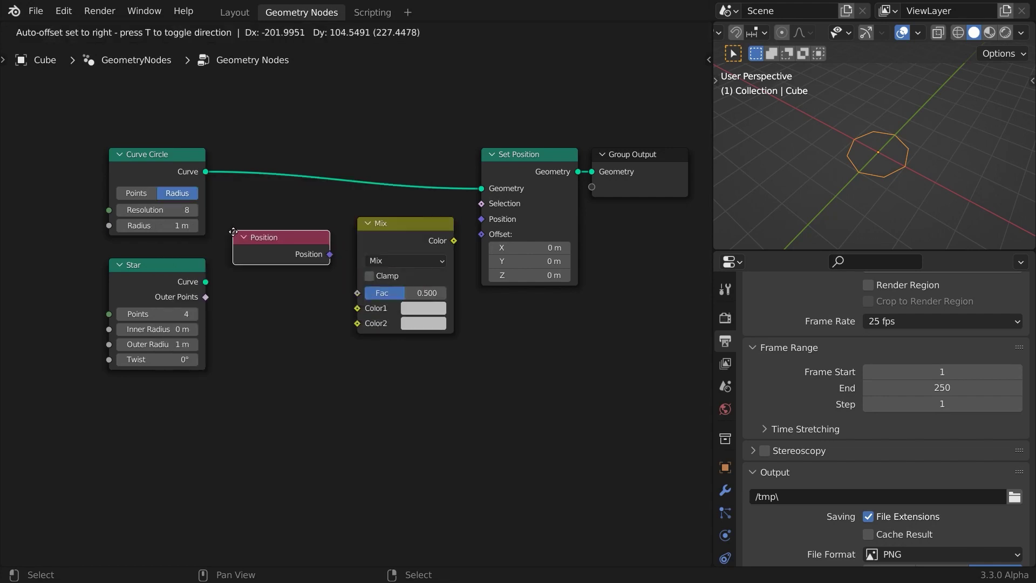
left_click(233, 231)
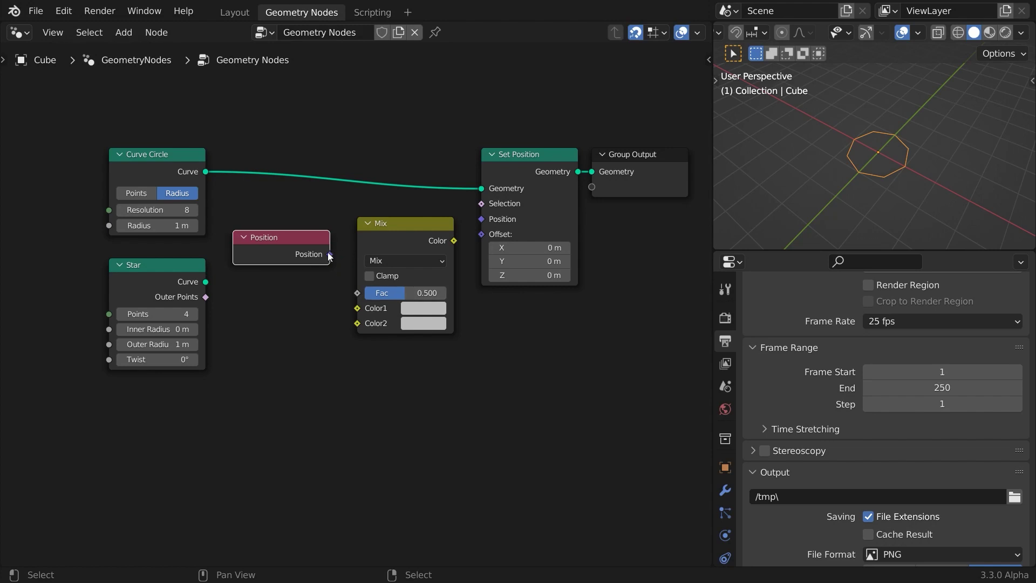
left_click_drag(329, 254, 358, 308)
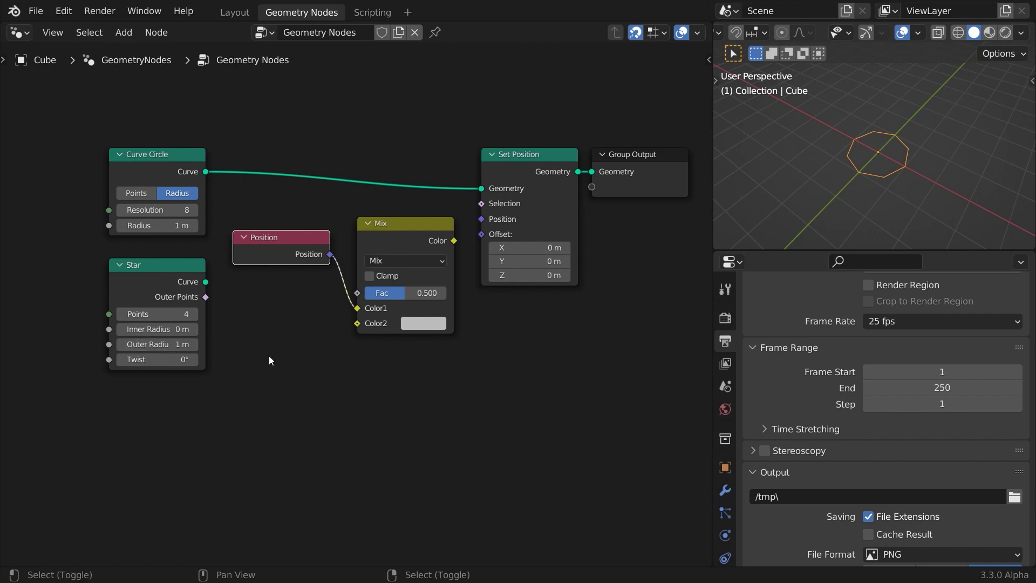
key("shift+a")
Step: Add a Transfer Attribute node beside the Star with its mapping set to Index
mouse_move(248, 274)
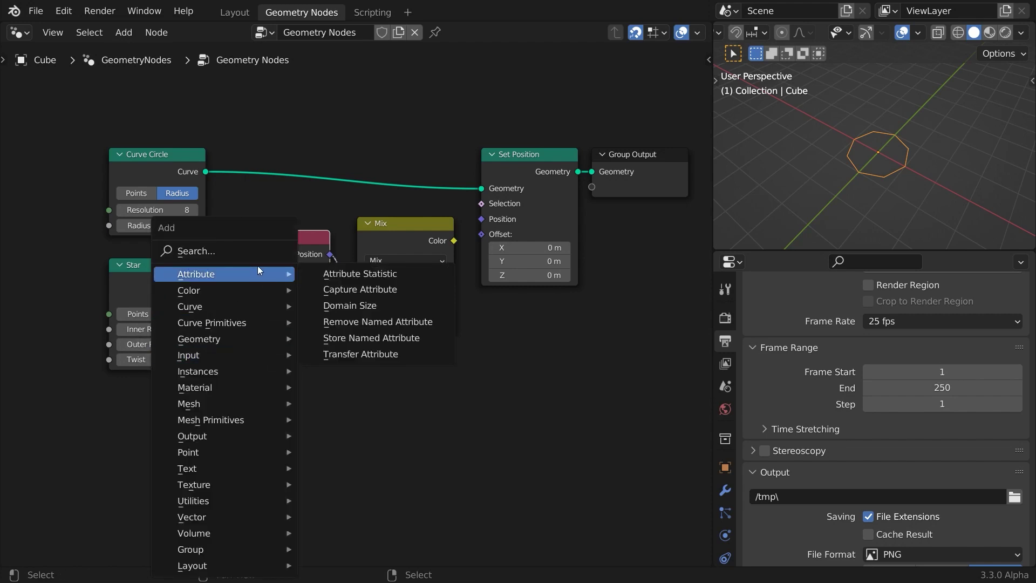
left_click(339, 353)
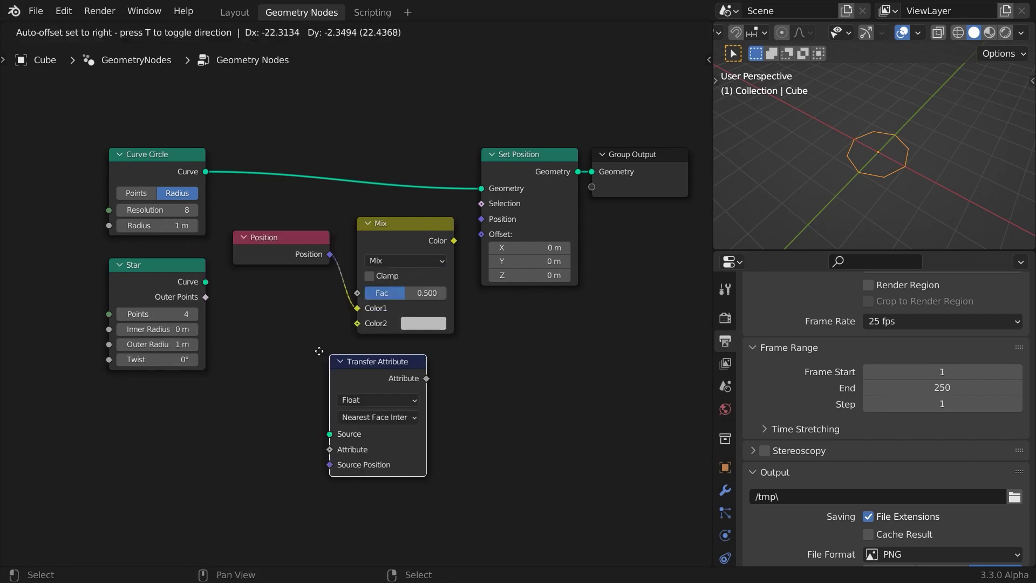
left_click(239, 300)
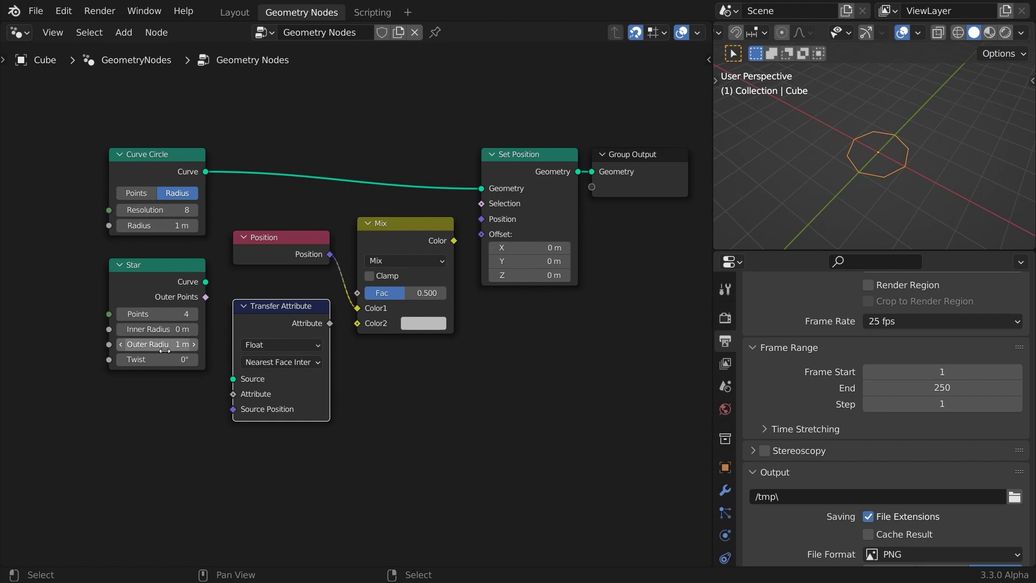
left_click(284, 364)
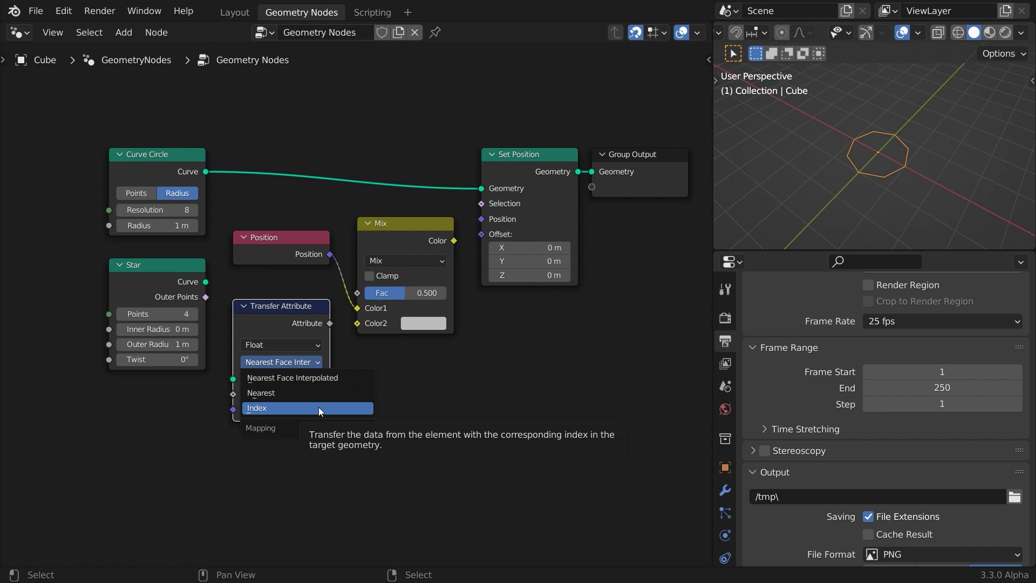
left_click(276, 407)
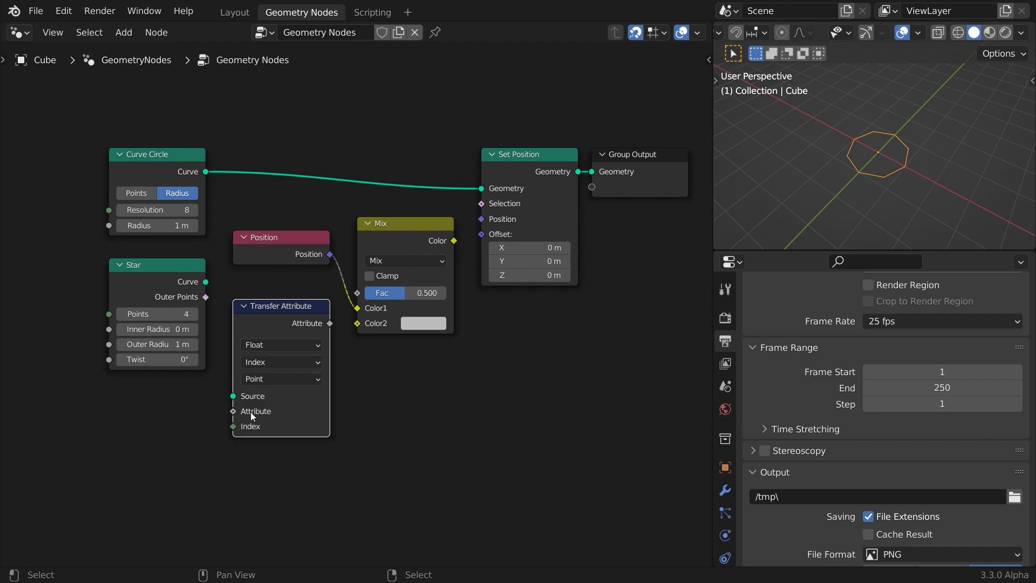
Step: Make Transfer Attribute carry Vector data from the Star's positions and connect it to Mix Color2
key("shift+a")
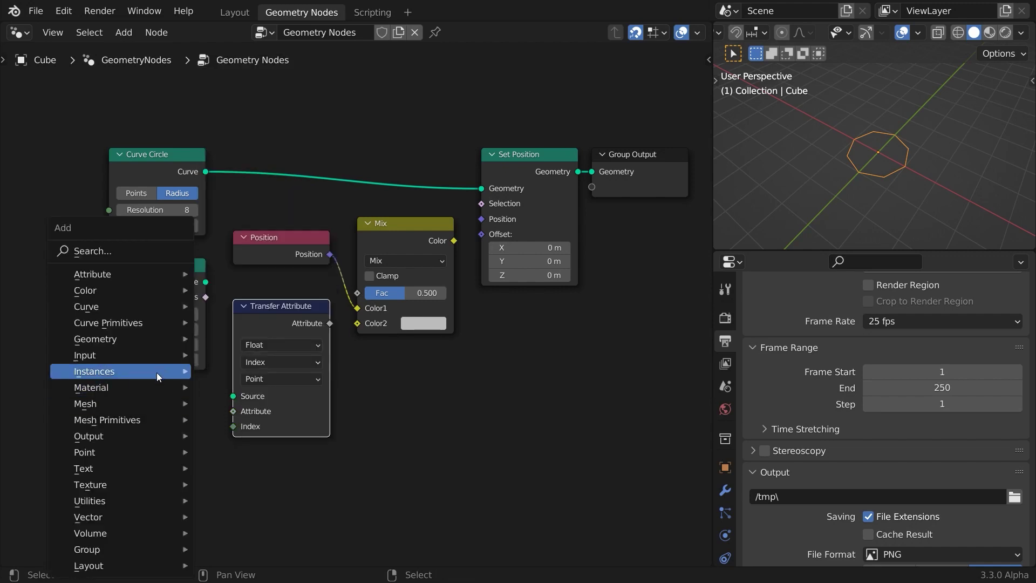
mouse_move(151, 354)
left_click(234, 323)
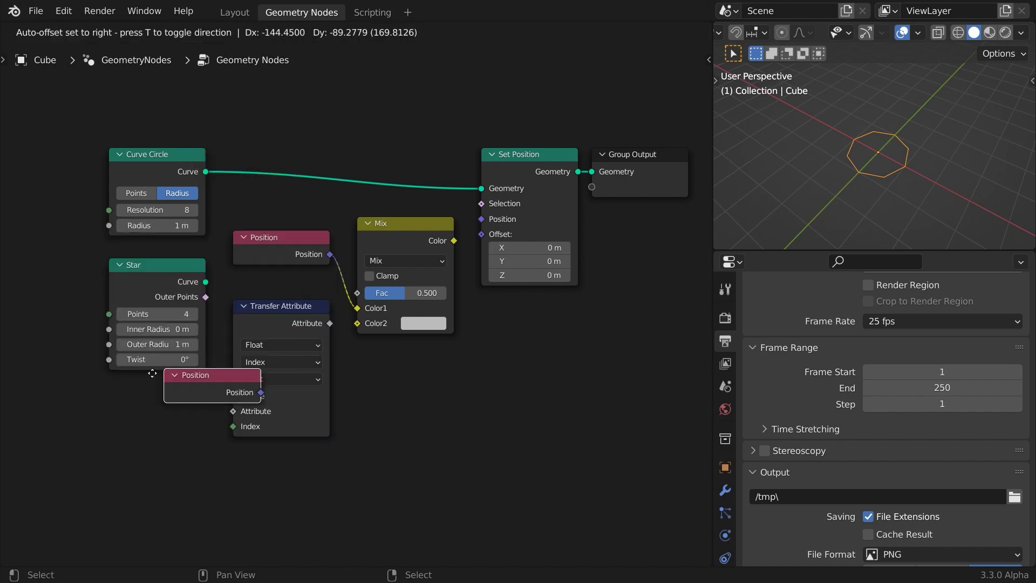
left_click(115, 382)
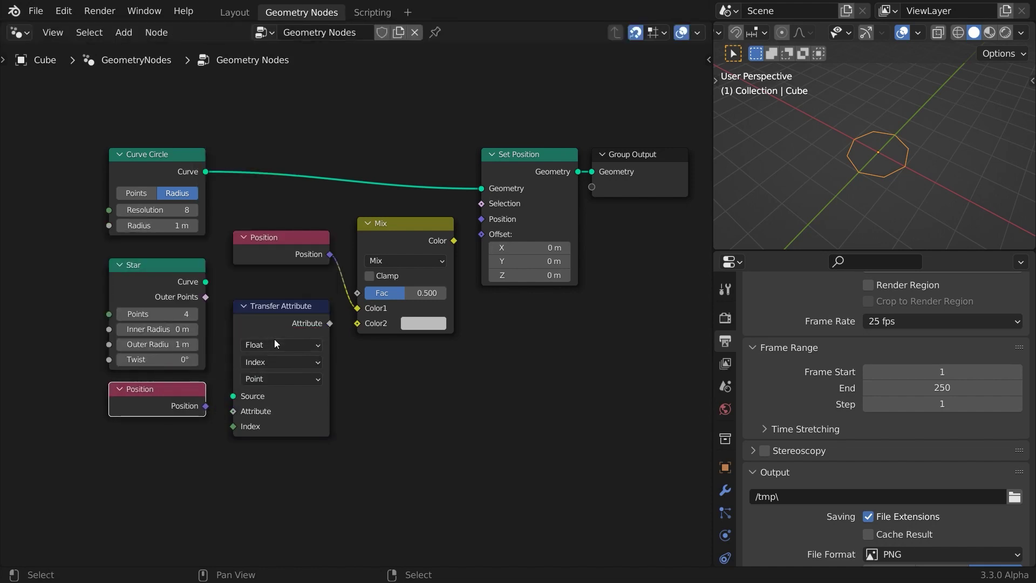
left_click(277, 344)
left_click(280, 388)
left_click_drag(205, 283, 236, 415)
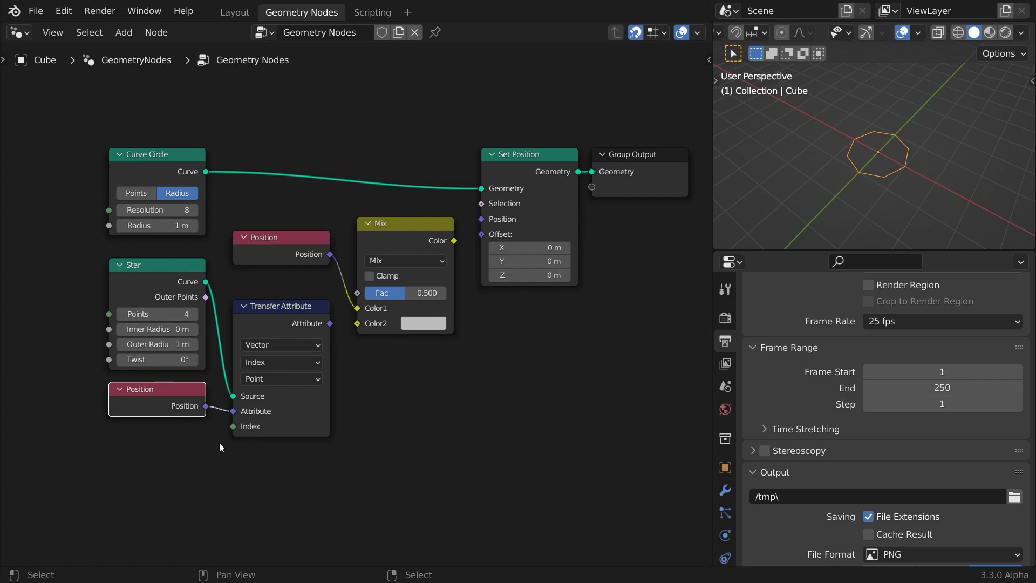
mouse_move(234, 425)
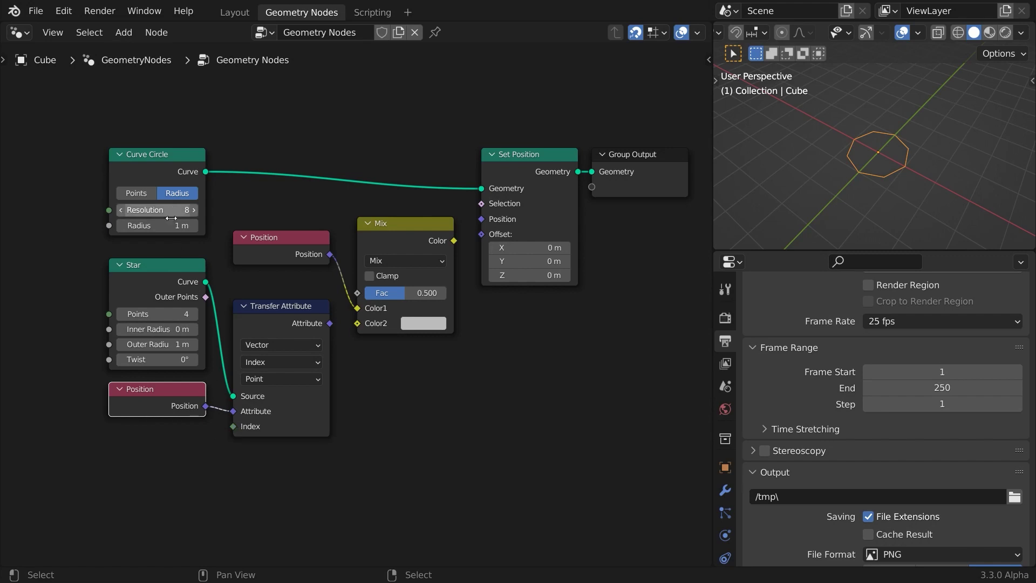
mouse_move(168, 315)
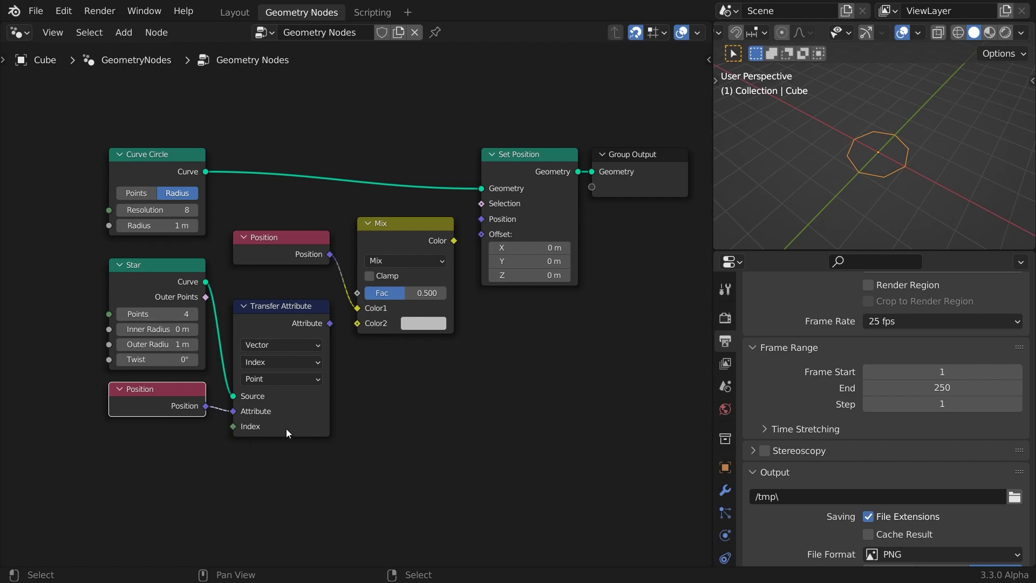
left_click_drag(330, 322, 358, 319)
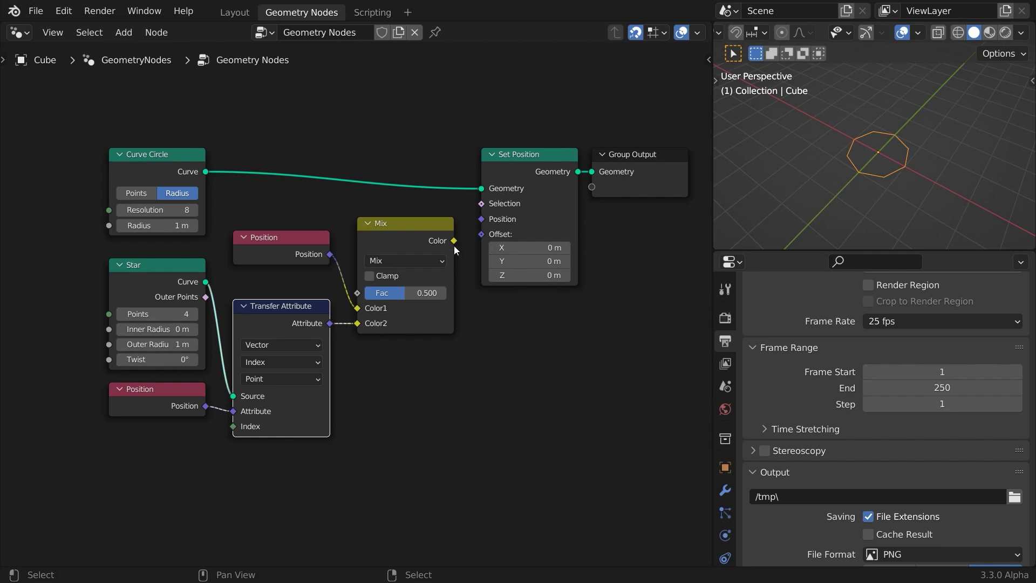
Step: Feed the Mix result into Set Position, raise the circle resolution to 32, and test the factor
left_click_drag(454, 240, 482, 224)
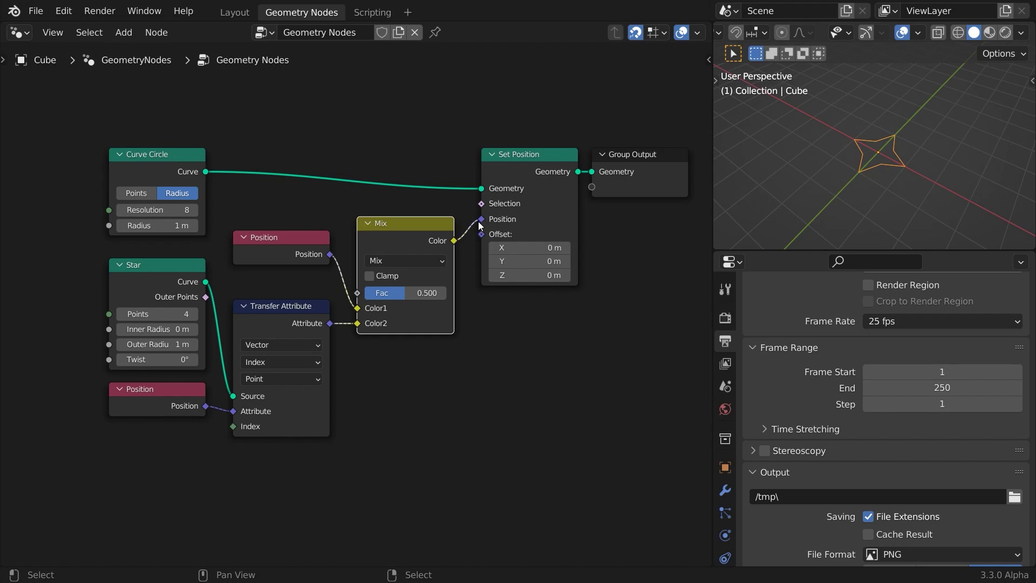
left_click_drag(401, 293, 372, 293)
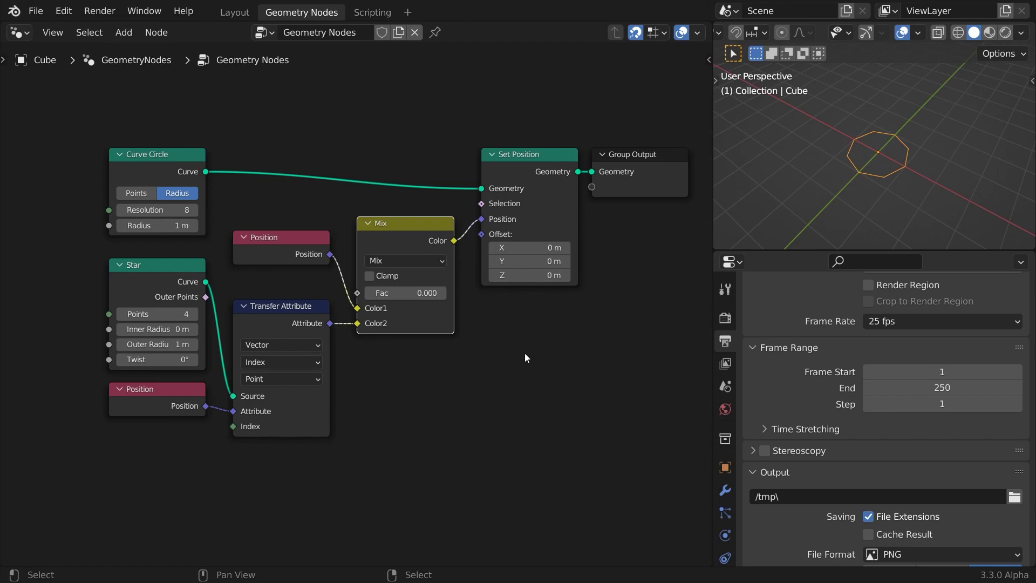
middle_click_drag(511, 324, 498, 367)
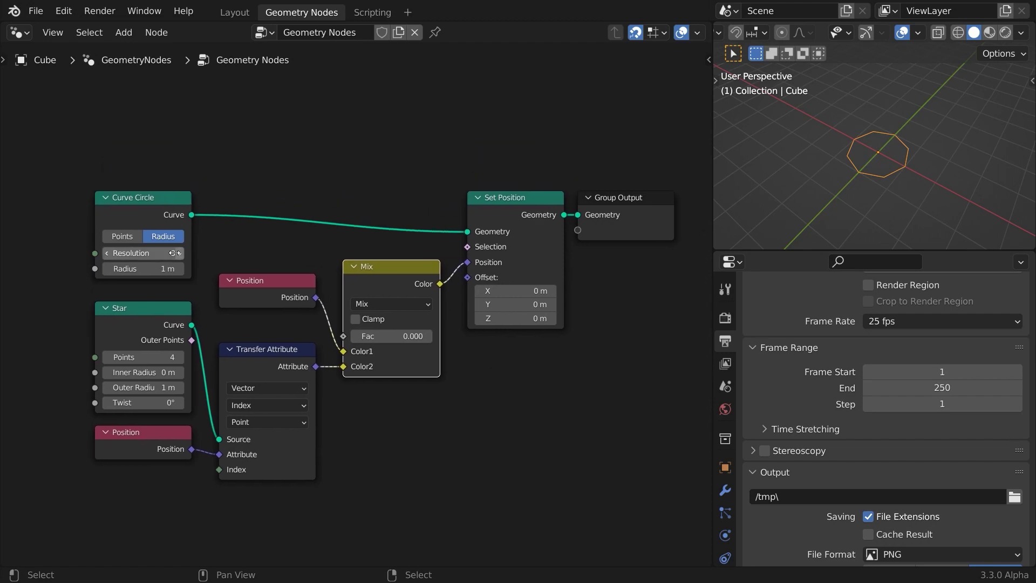
left_click_drag(140, 254, 178, 254)
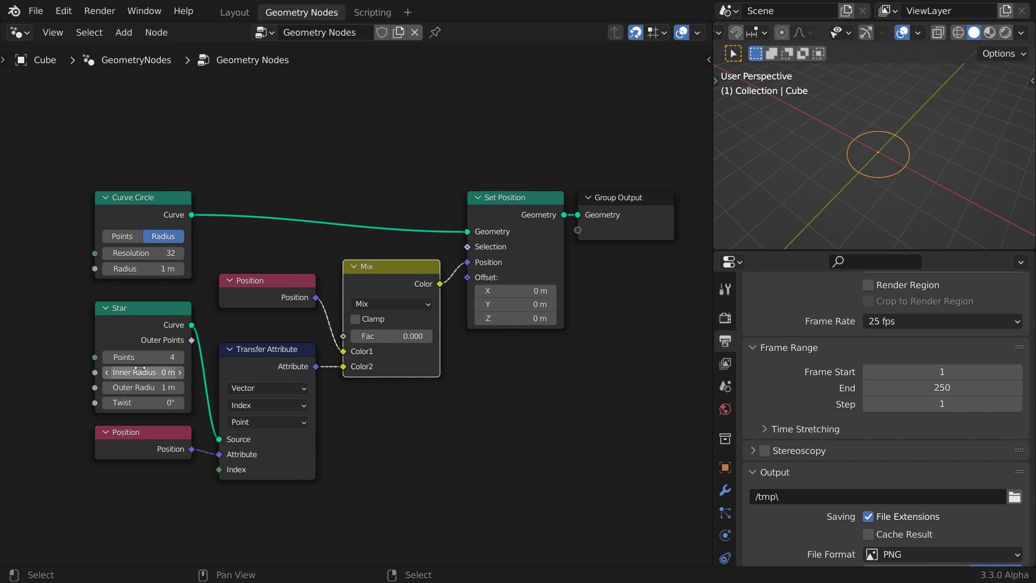
mouse_move(367, 336)
left_mouse_down()
mouse_move(430, 337)
mouse_move(350, 336)
left_mouse_up()
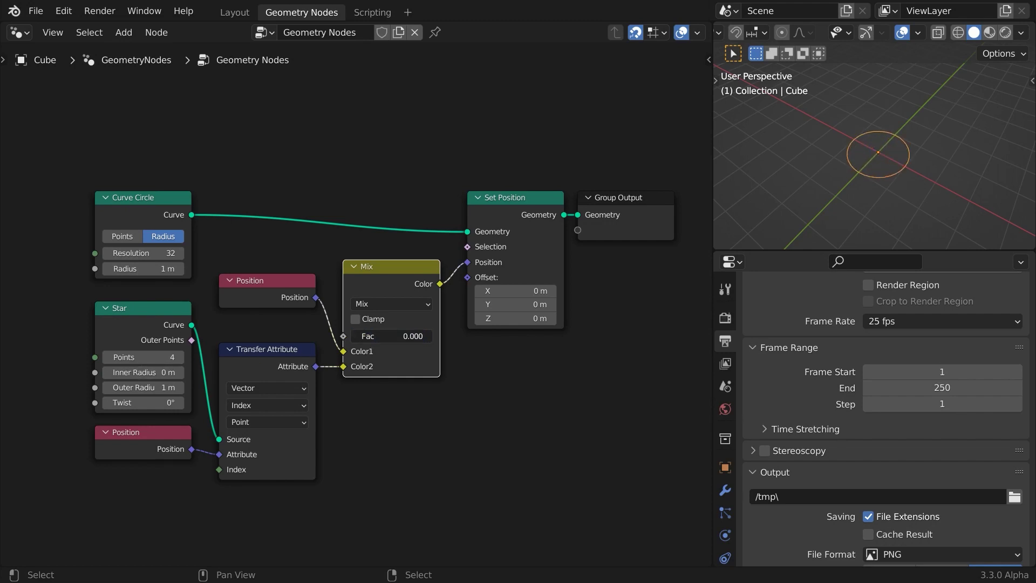
middle_click_drag(380, 450, 446, 433)
Step: Insert a Resample Curve with count 32 between the Star and Transfer Attribute
left_click_drag(210, 291, 52, 292)
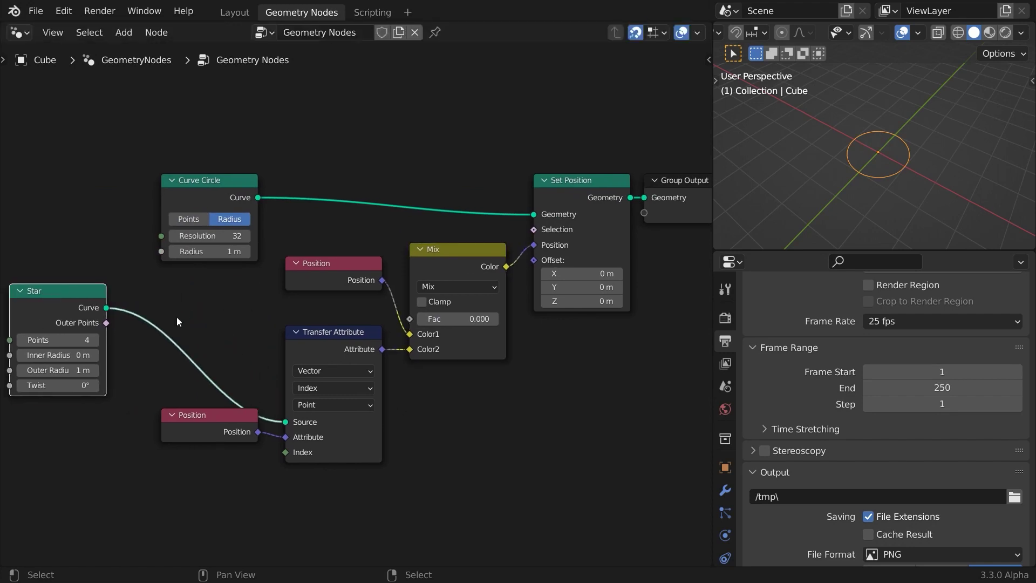
key("shift+a")
mouse_move(183, 273)
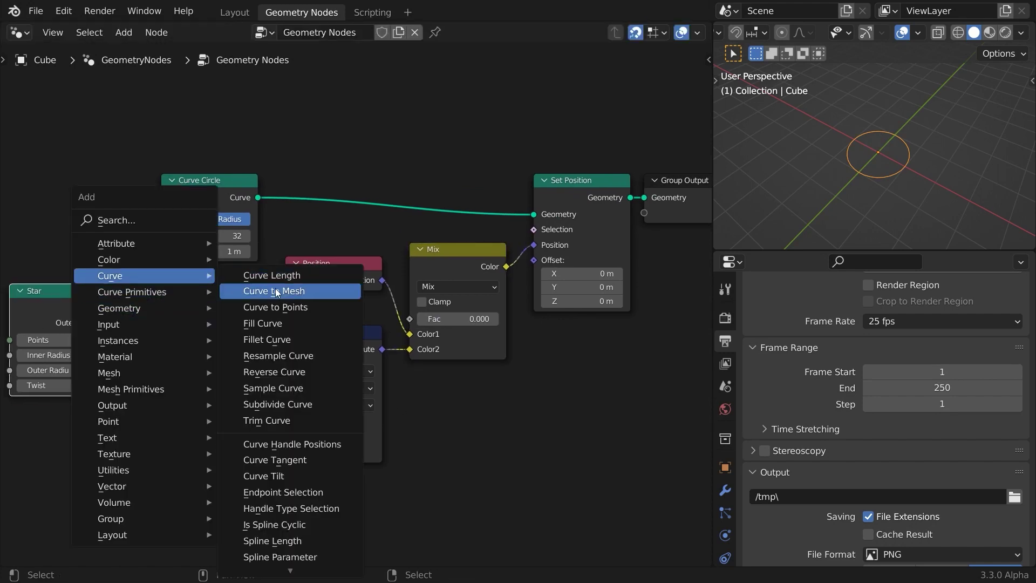
left_click(296, 355)
left_click(155, 285)
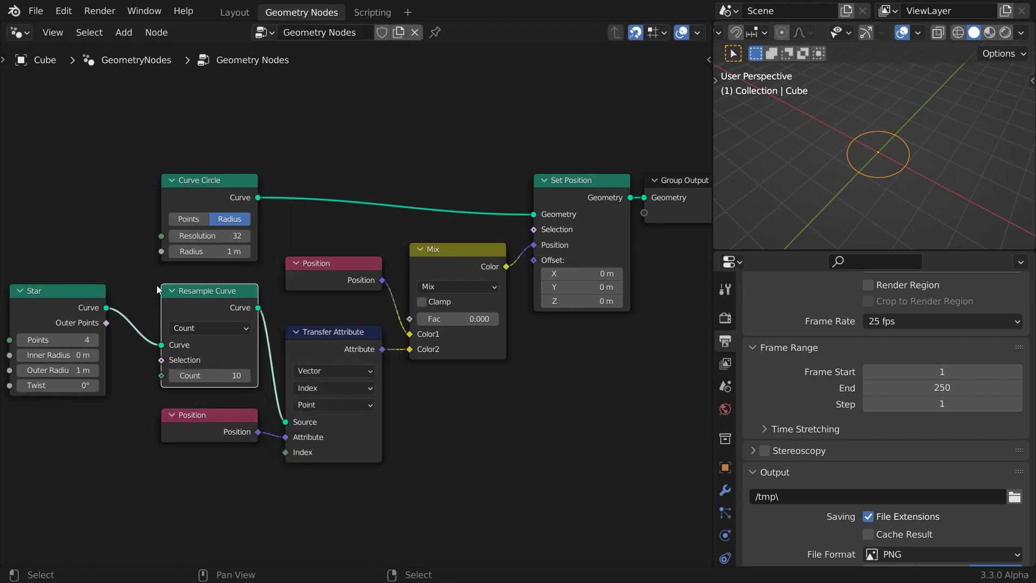
left_click(204, 374)
type("32")
key("Return")
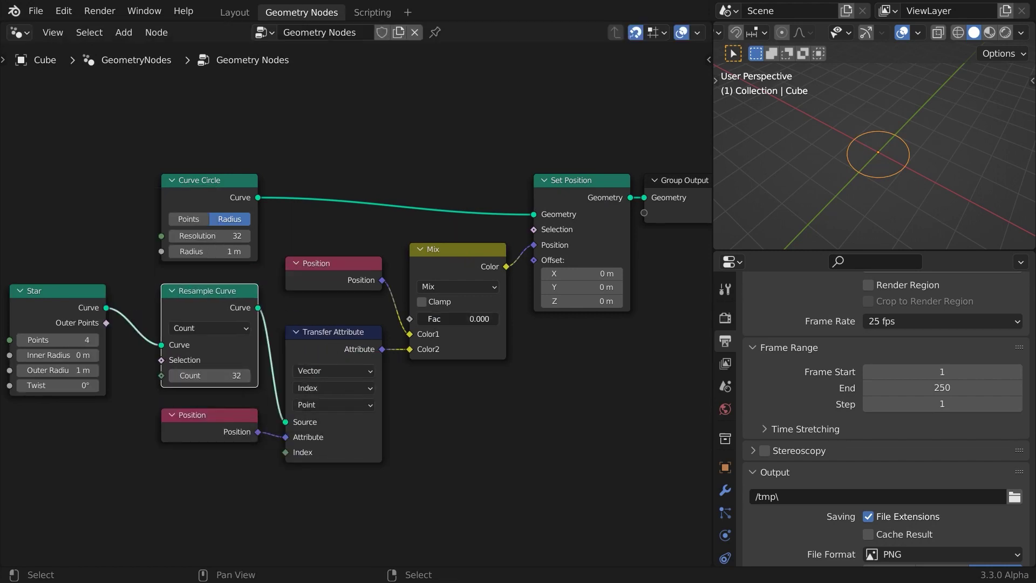
mouse_move(459, 319)
left_mouse_down()
mouse_move(485, 319)
mouse_move(442, 319)
left_mouse_up()
Step: Reset the mix factor to 0 and add a Mesh Line node in End Points mode
middle_click_drag(389, 112, 343, 290)
key("shift+a")
mouse_move(147, 267)
left_click(224, 363)
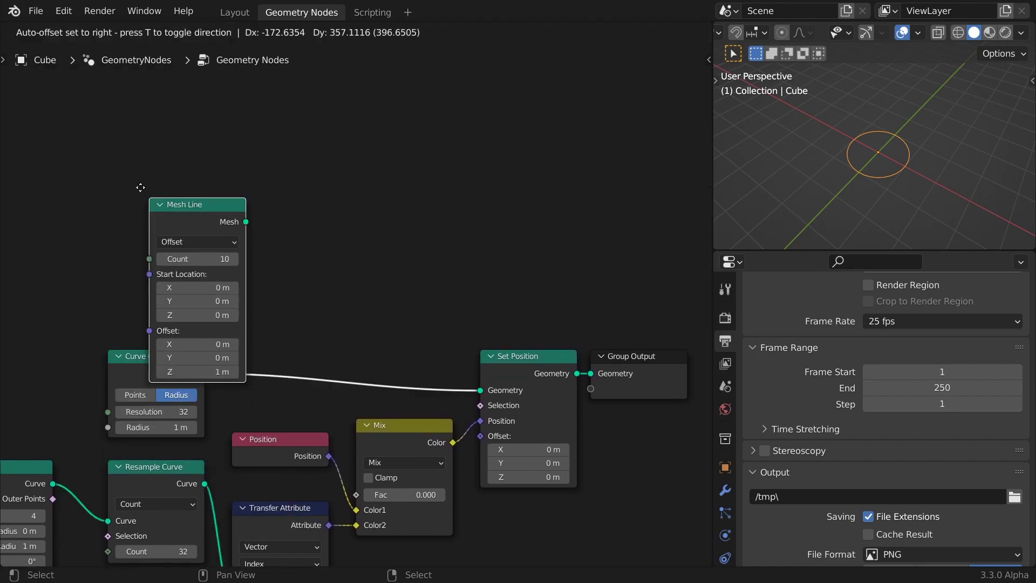
left_click(147, 125)
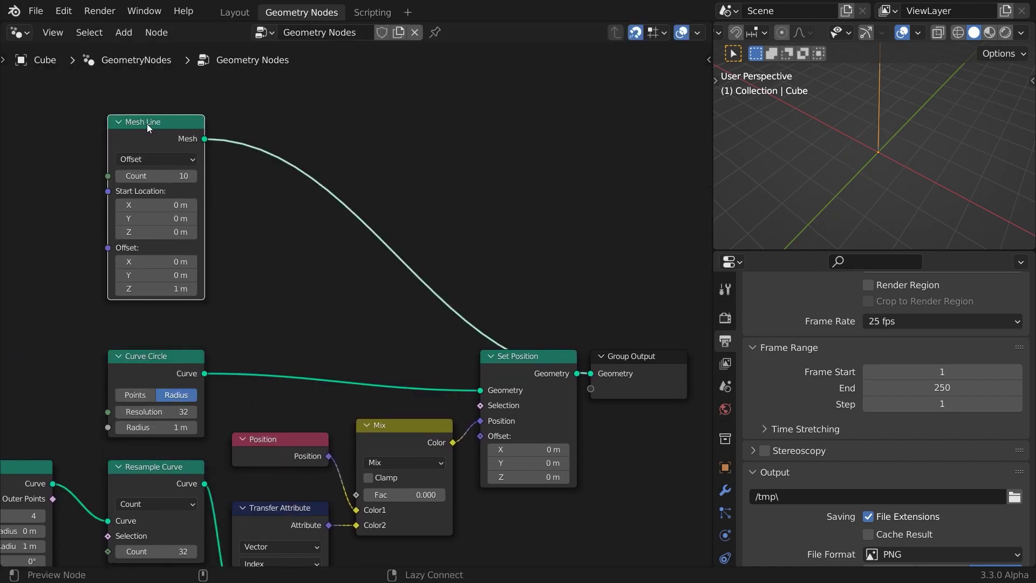
left_click(157, 158)
left_click(164, 186)
Step: Give the Mesh Line 3 points from start X -7 m to end X 7 m, Z 0
left_click(164, 190)
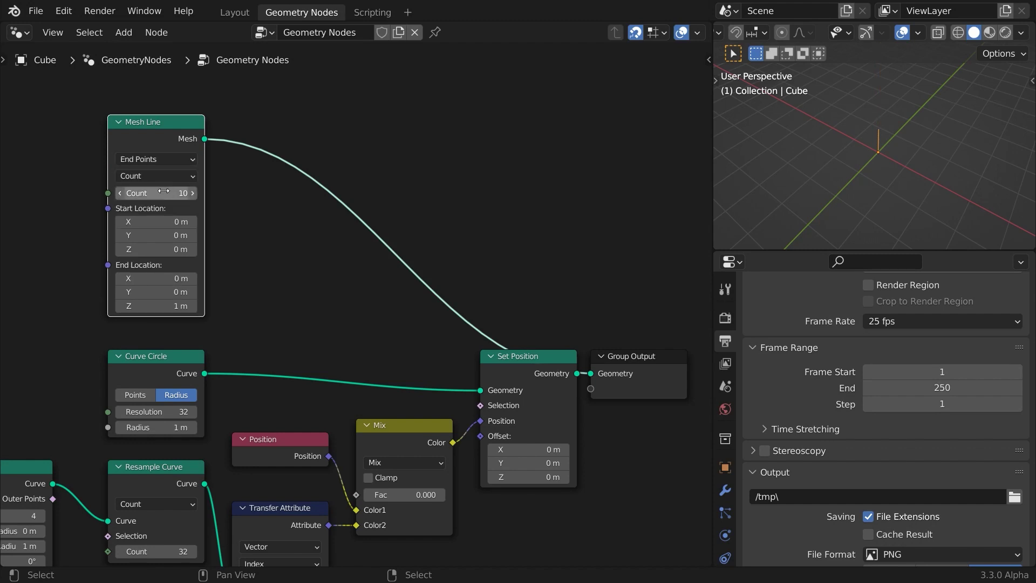
type("3")
left_click(162, 221)
type("-7")
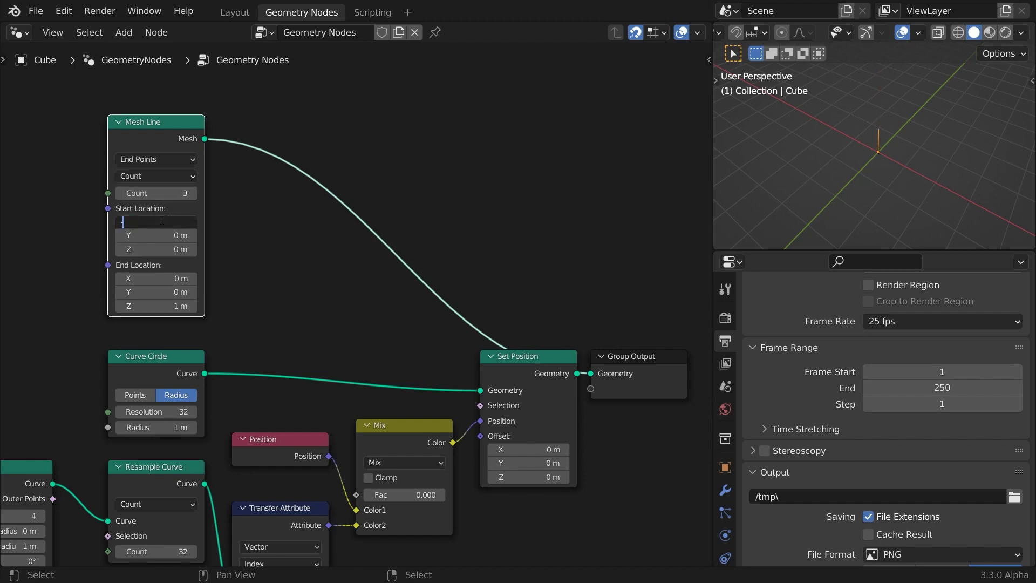
key("Tab")
key("Tab")
key("Tab")
type("7")
key("Tab")
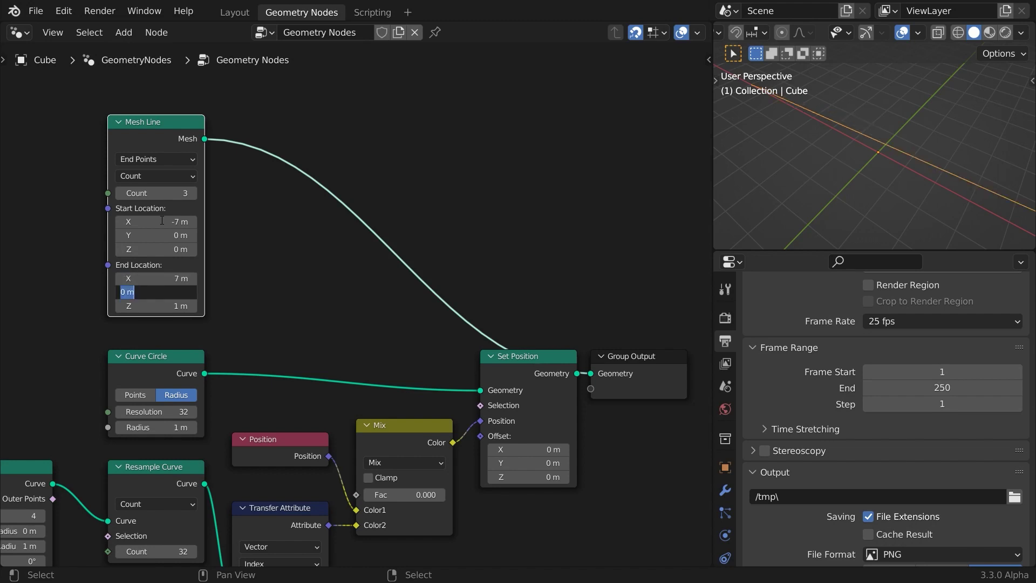
key("Tab")
type("0")
key("Return")
Step: Insert Instance on Points after the Mesh Line, using the morphing circle as the instance
middle_click_drag(615, 437, 449, 429)
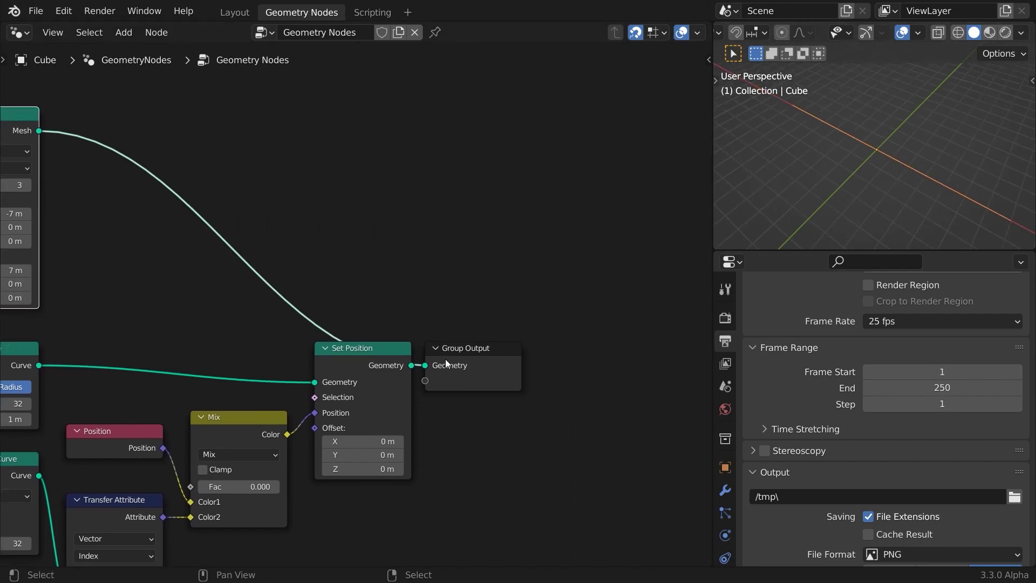
left_click_drag(445, 358, 726, 209)
key("shift+a")
mouse_move(540, 291)
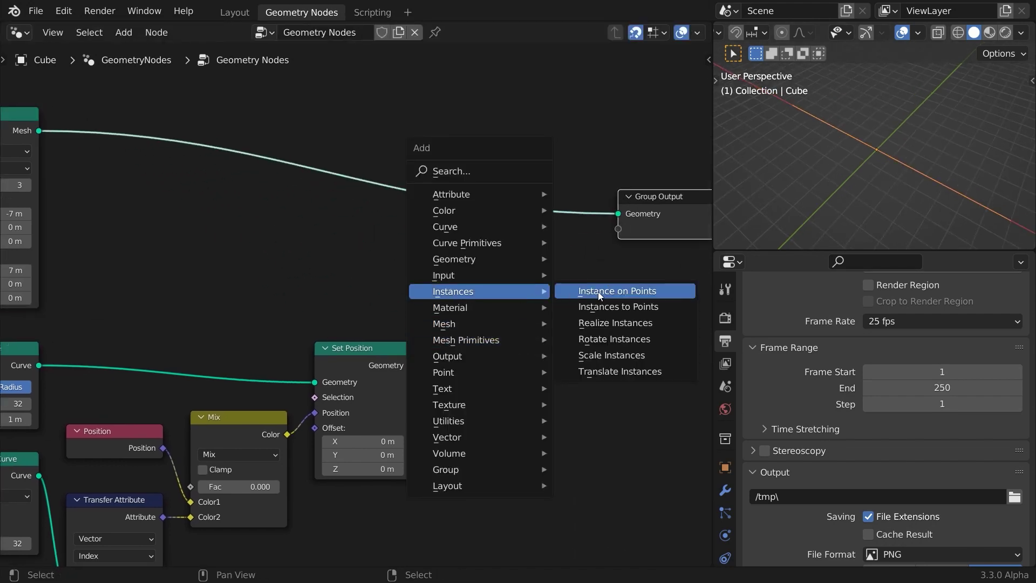
left_click(637, 224)
left_click(470, 105)
left_click(427, 318)
left_click_drag(411, 365, 467, 164)
scroll(286, 235, "down", 5)
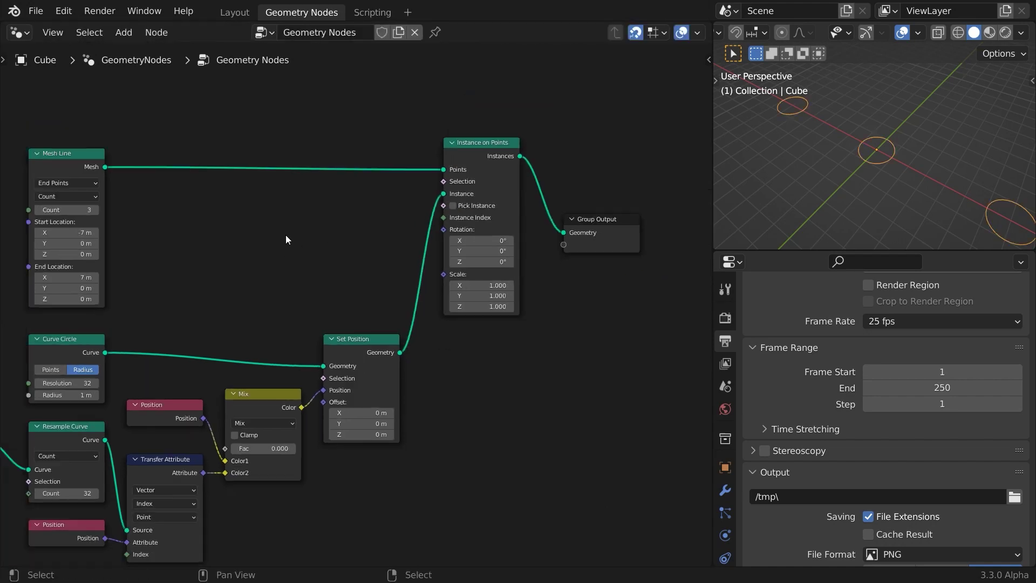
key("shift+a")
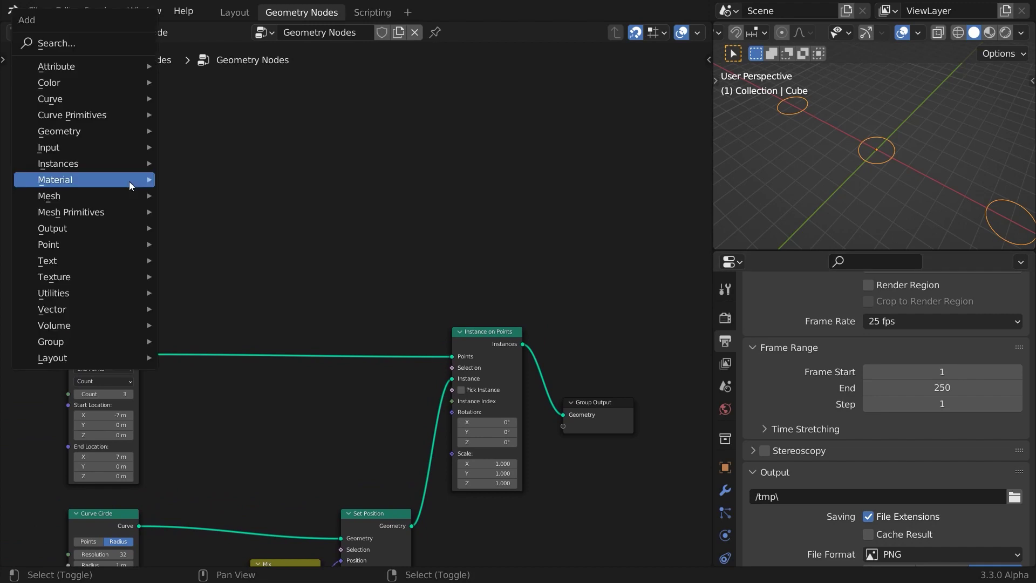
Step: Add a second Mesh Line with a count of 1 and preview it as the output
mouse_move(124, 211)
left_click(221, 307)
left_click(57, 65)
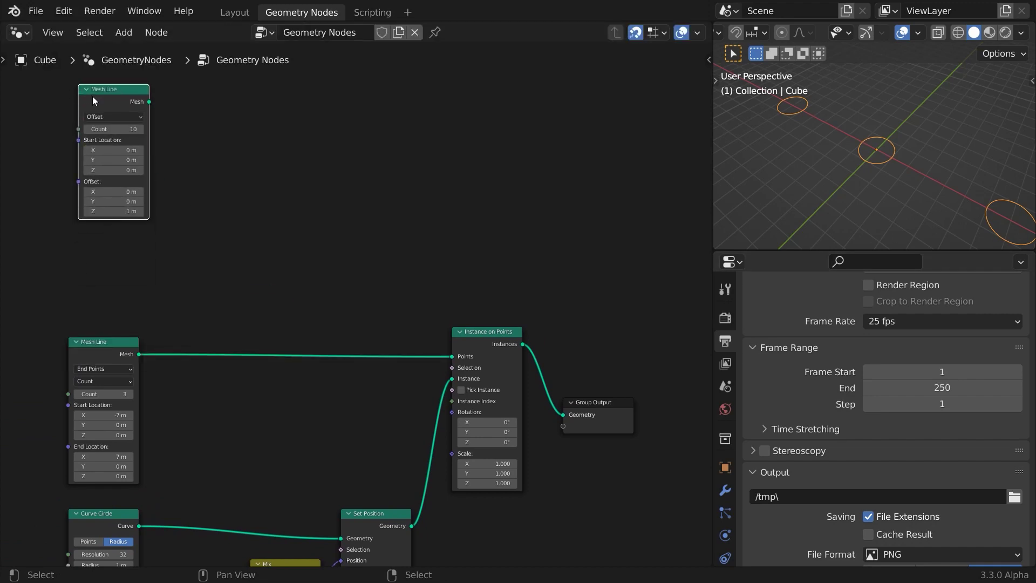
left_click(114, 129)
type("1")
key("Return")
key("BackSpace")
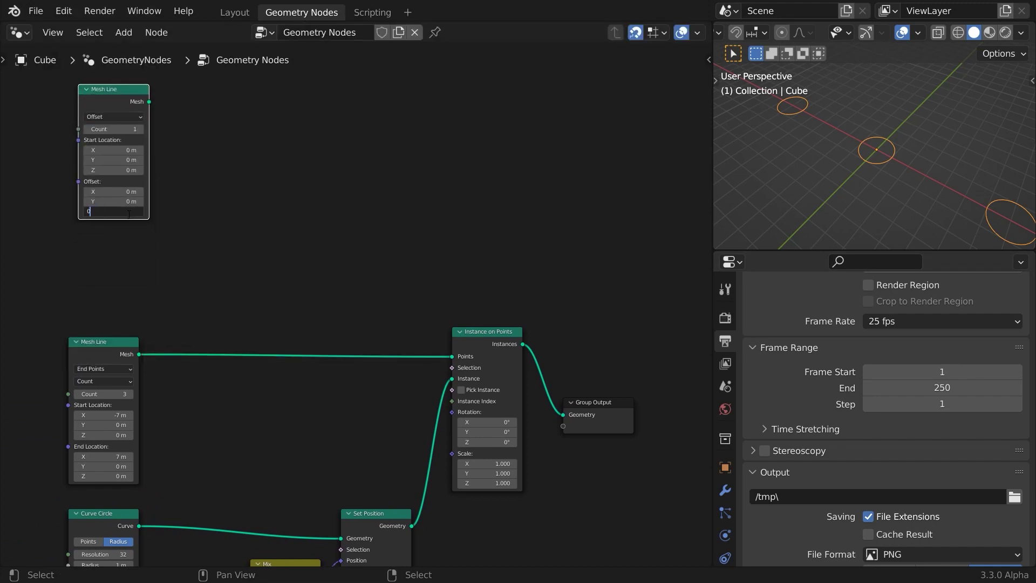
left_click(111, 89, "ctrl+shift")
Step: Follow the single-point line with Mesh to Points at a 0.55 m radius
key("shift+a")
mouse_move(335, 197)
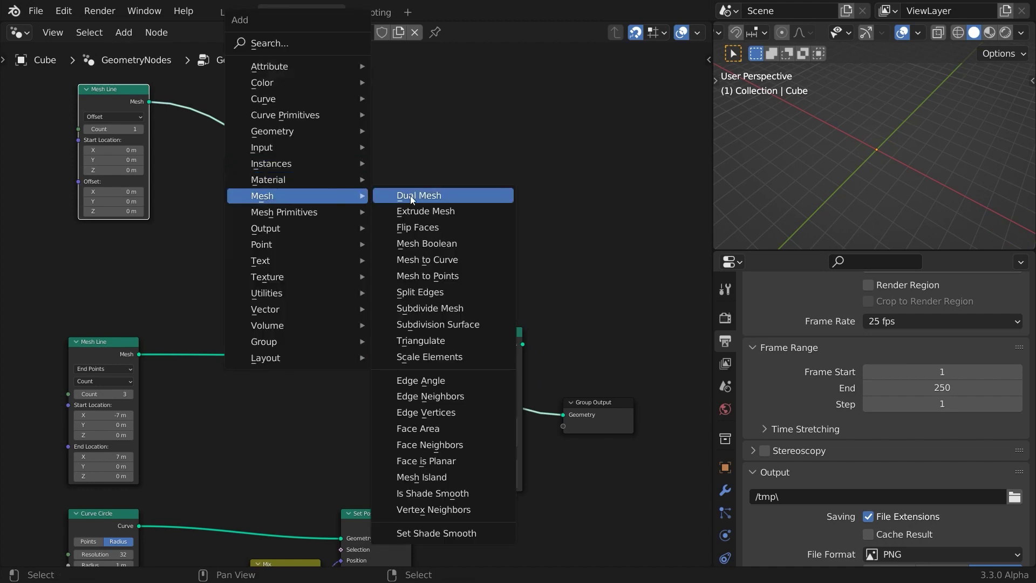
left_click(475, 276)
left_click(313, 86)
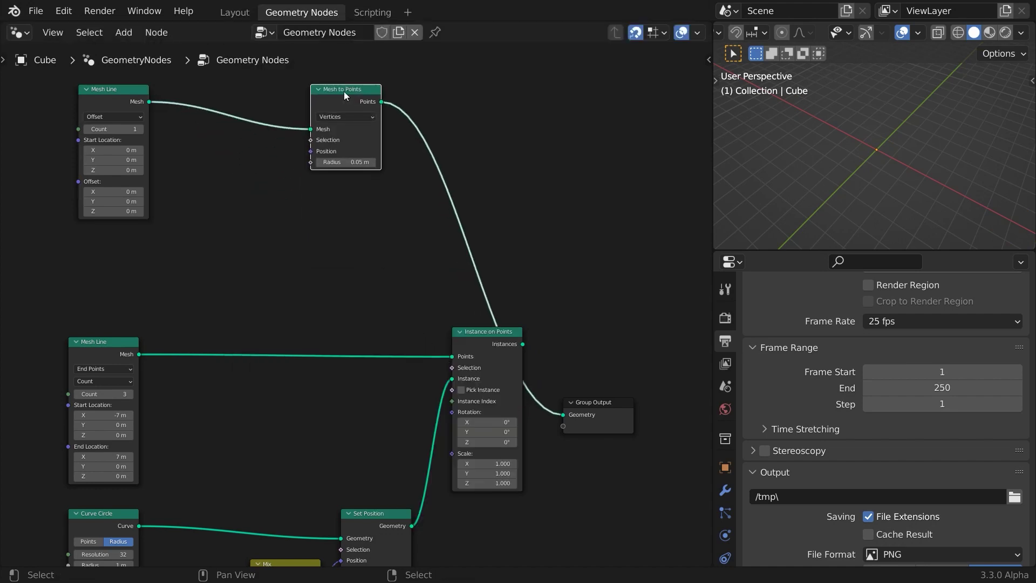
left_click_drag(334, 162, 361, 162)
middle_click_drag(204, 259, 349, 256)
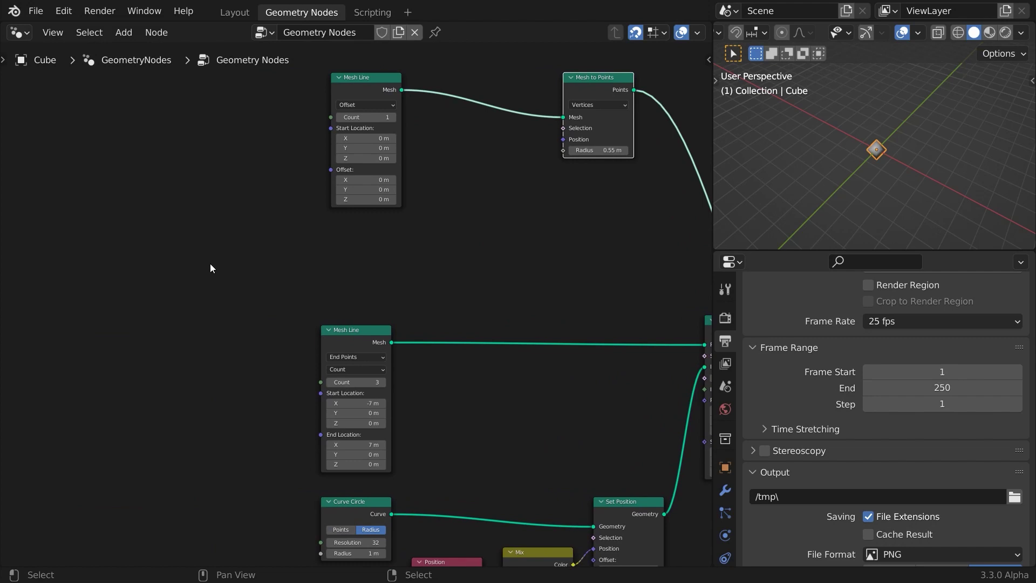
Step: Add Scene Time and Map Range nodes, feeding the frame into Map Range's Value
key("shift+a")
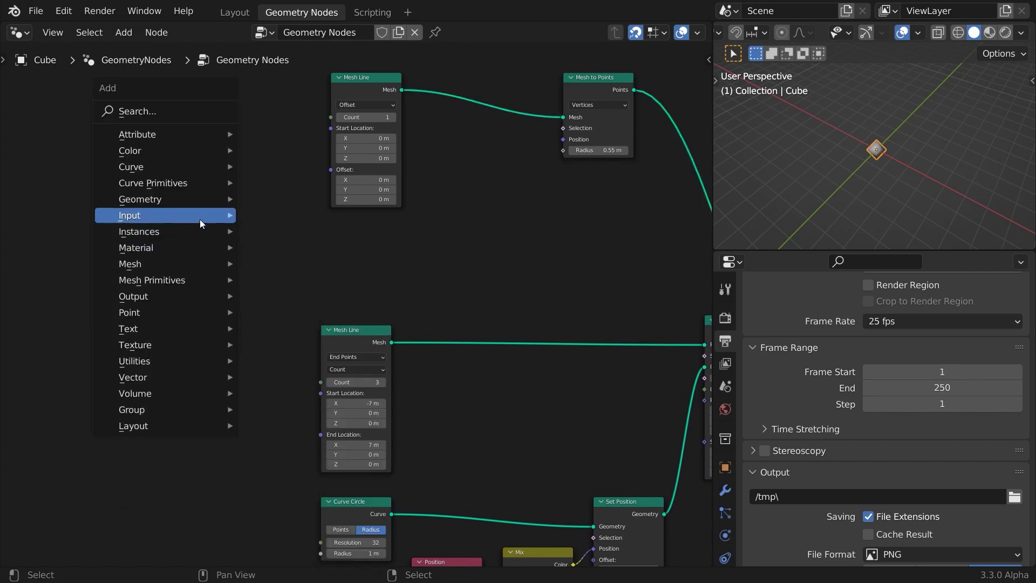
mouse_move(200, 219)
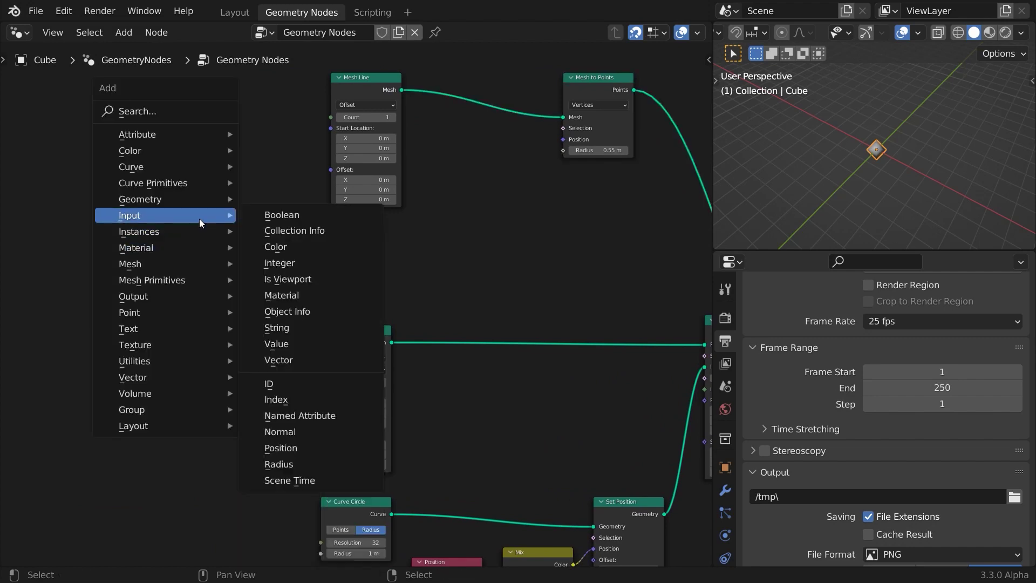
left_click(275, 480)
left_click(190, 258)
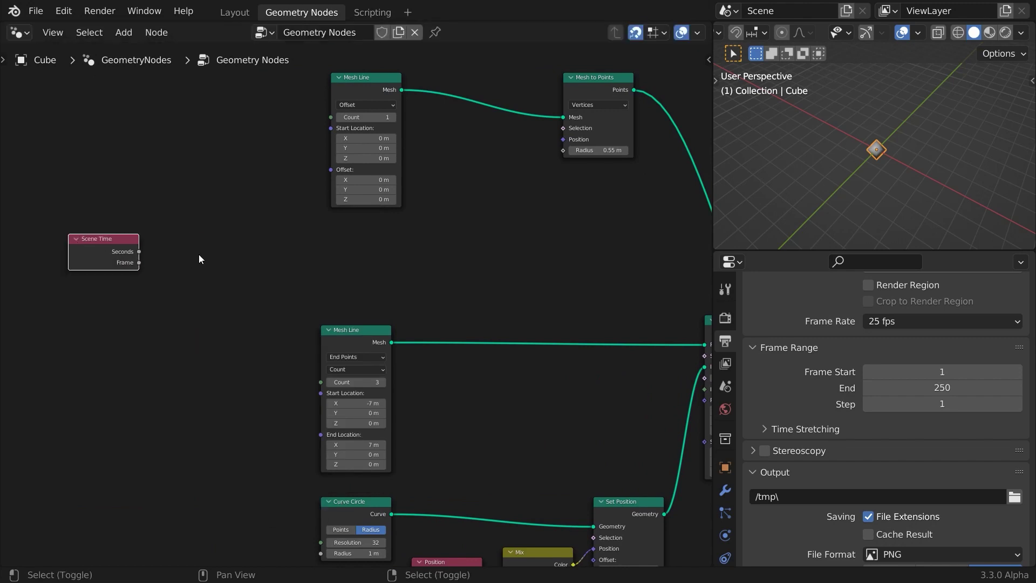
key("shift+a")
mouse_move(191, 405)
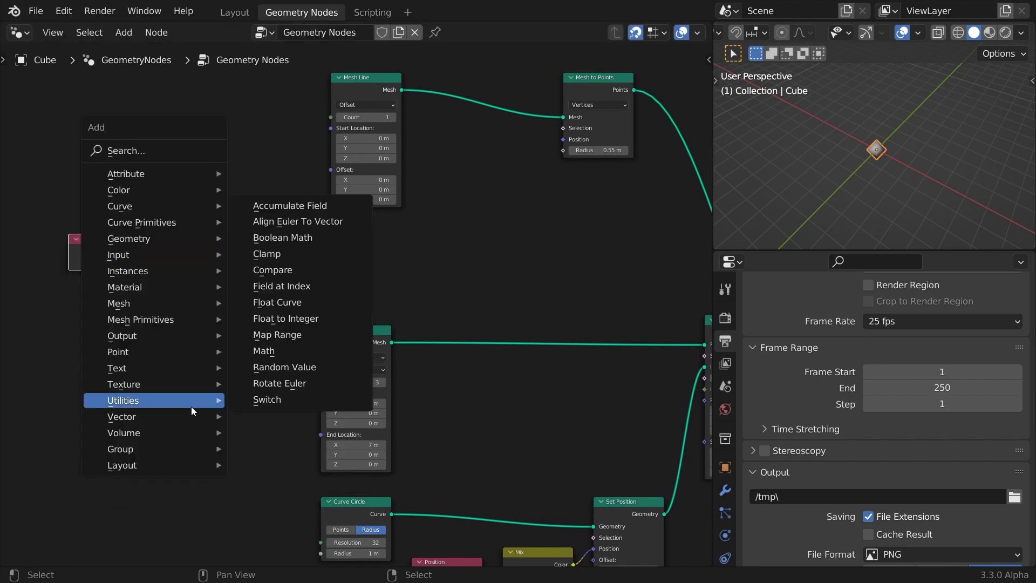
left_click(277, 336)
left_click(176, 214)
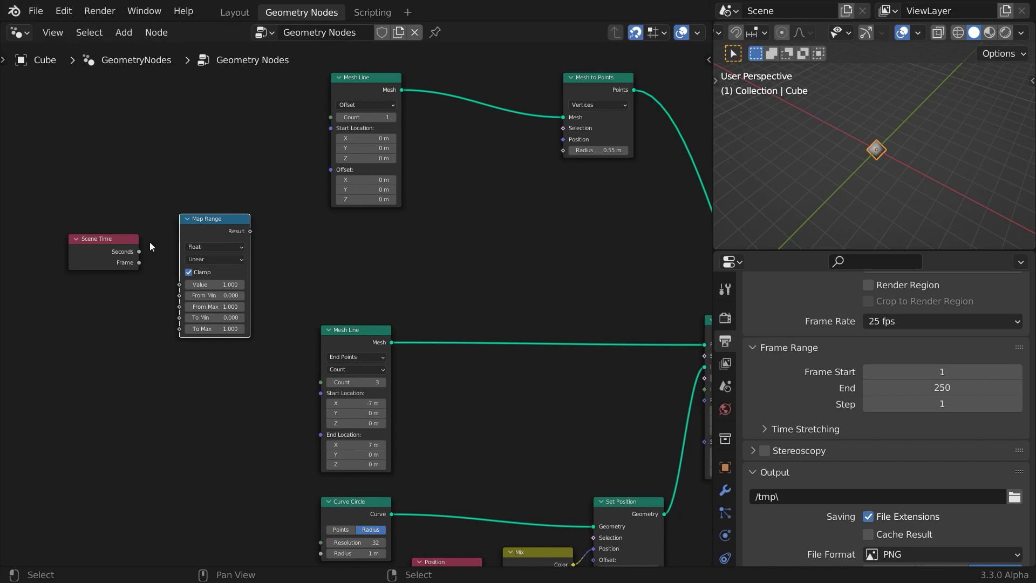
left_click_drag(139, 262, 180, 285)
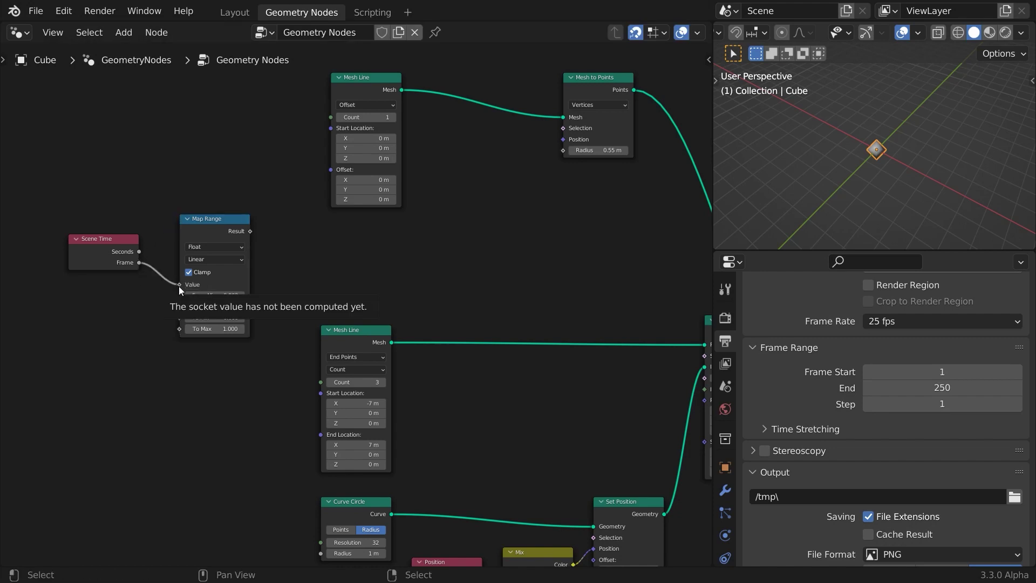
Step: Paste the scene's start and end frame drivers into Map Range From Min and From Max
right_click(961, 372)
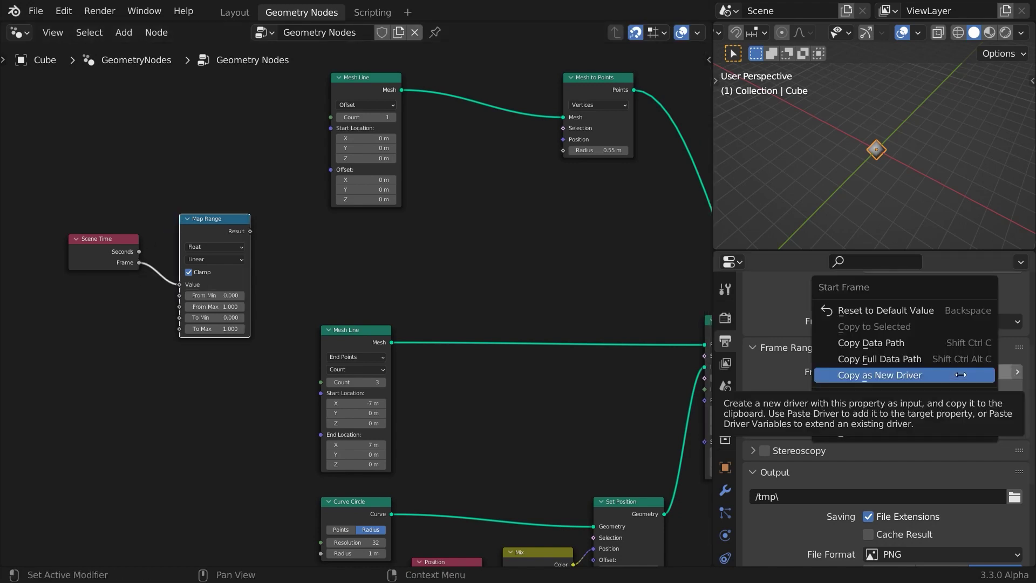
left_click(960, 375)
right_click(218, 296)
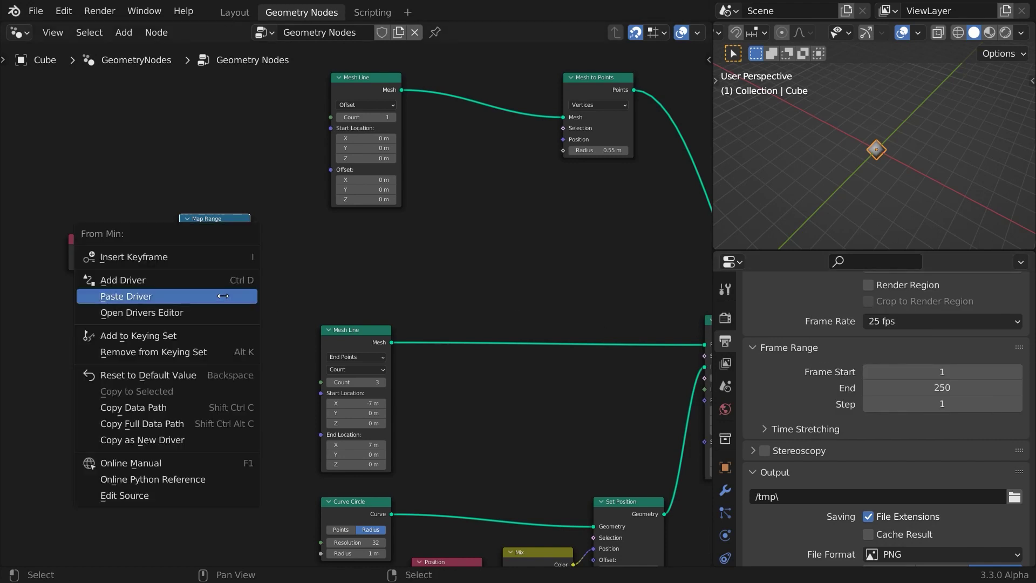
left_click(219, 297)
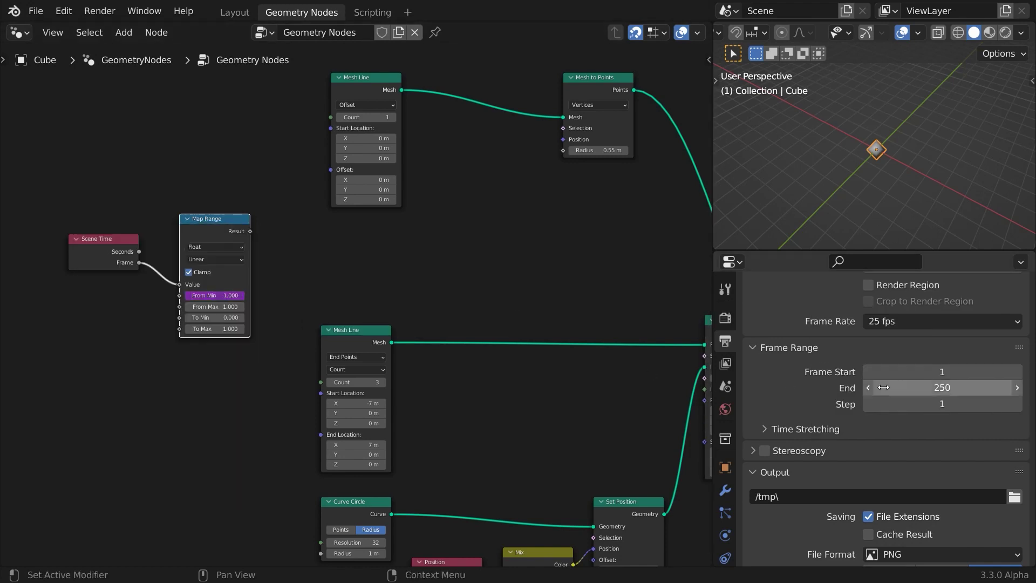
right_click(955, 390)
left_click(955, 392)
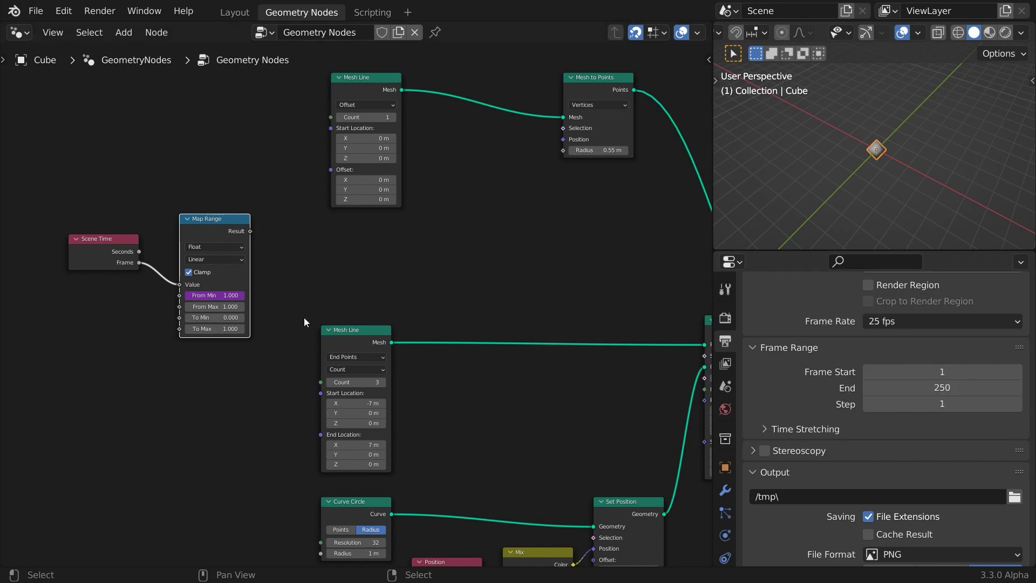
right_click(220, 307)
left_click(221, 310)
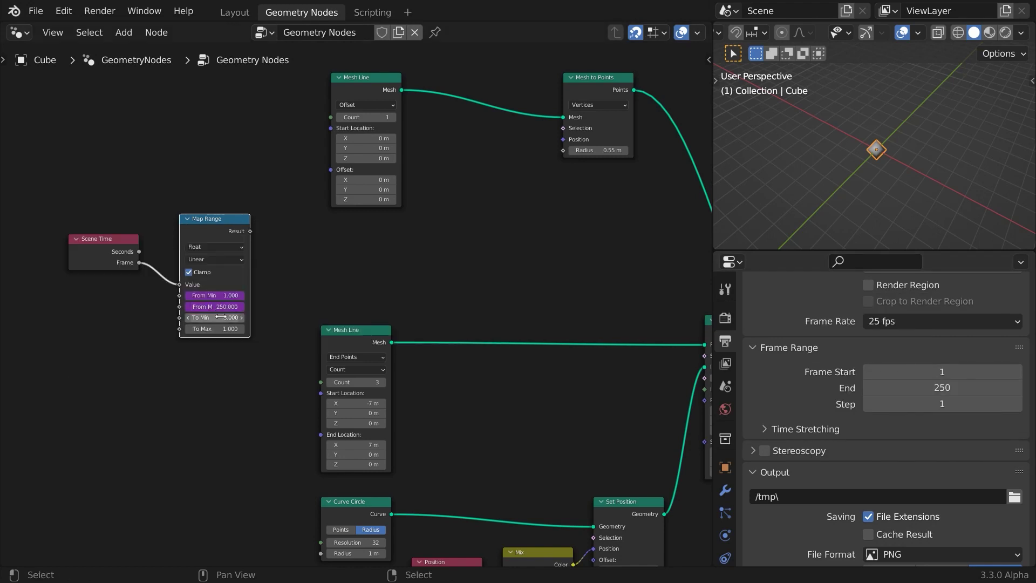
Step: Set Map Range To Min to -8 and To Max to 8
left_click(214, 318)
type("-8")
key("Tab")
type("8")
key("Return")
Step: Route the mapped value through Combine XYZ's X into the Mesh to Points position
key("shift+a")
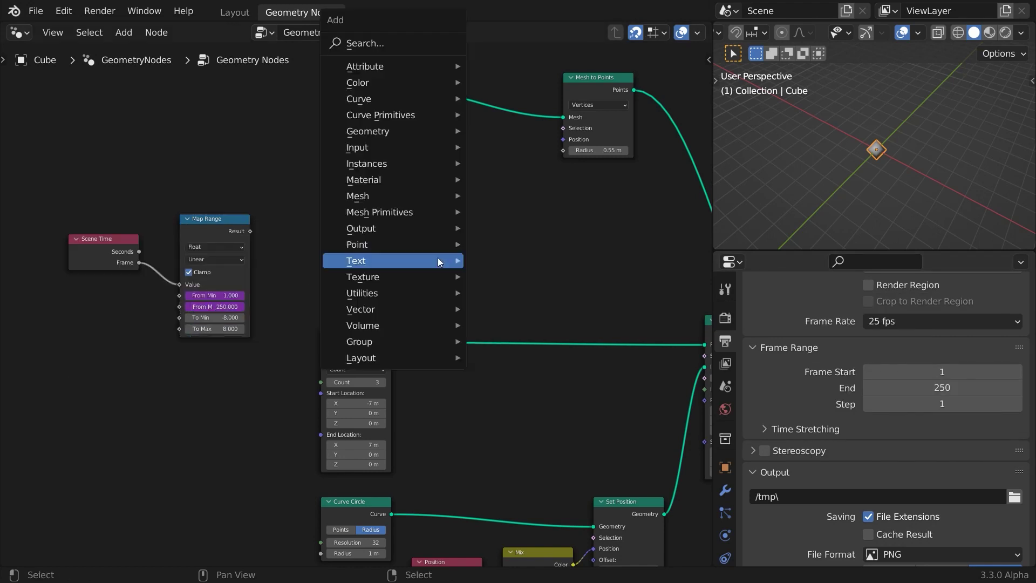
mouse_move(431, 310)
left_click(506, 308)
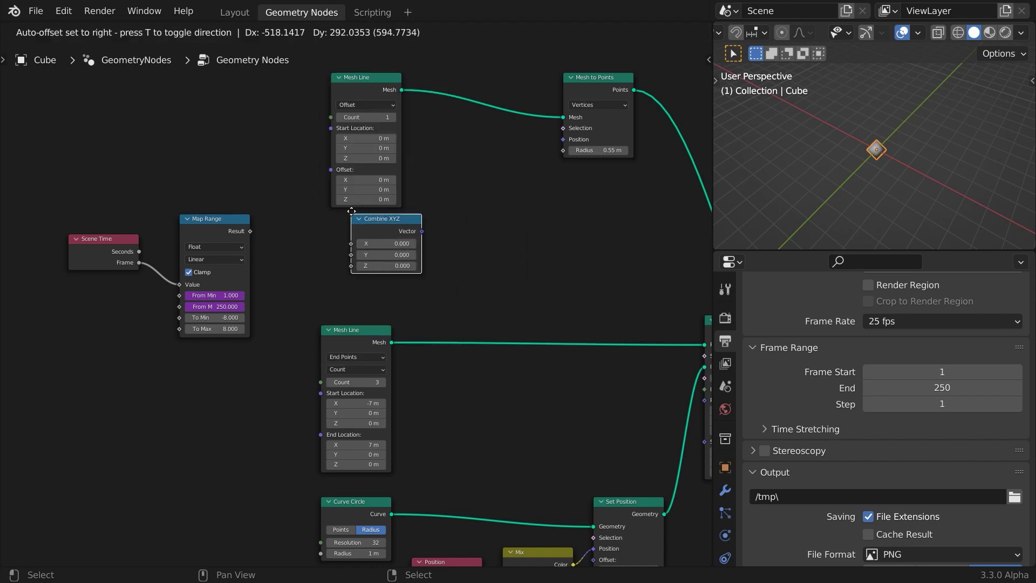
left_click(367, 237)
left_click_drag(250, 231, 332, 240)
left_click_drag(401, 231, 563, 139)
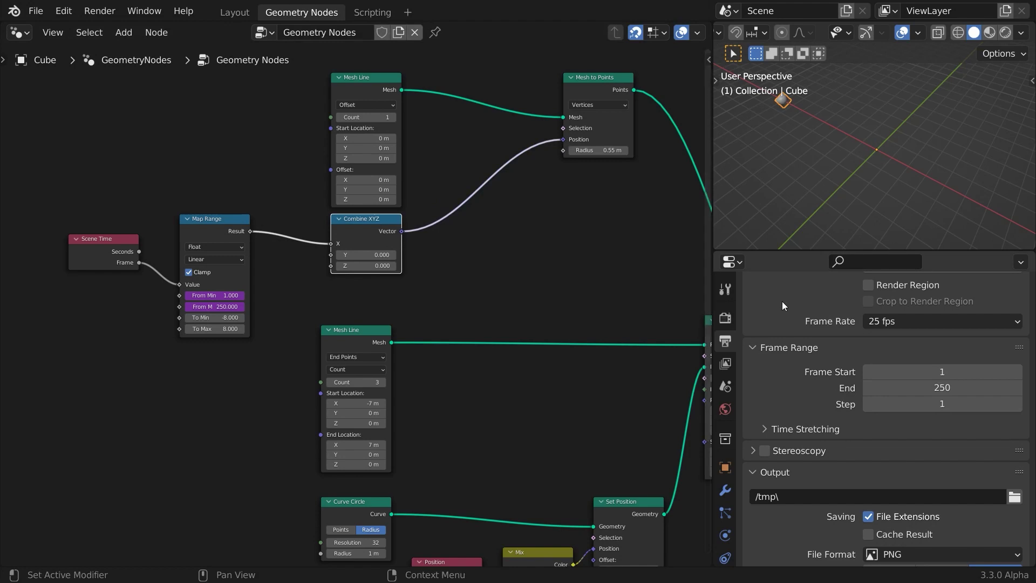
Step: Set the scene's end frame to 100
left_click(961, 389)
type("100")
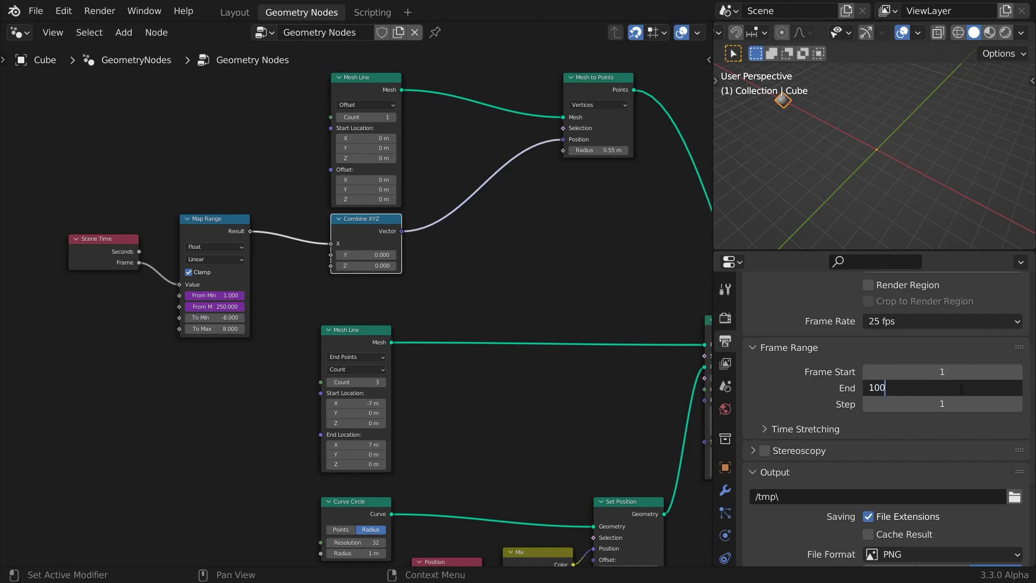
key("Return")
Step: Insert a Join Geometry node before Group Output and feed the instanced circles into it
middle_click_drag(675, 380, 449, 374)
left_click_drag(449, 373, 589, 222)
key("shift+a")
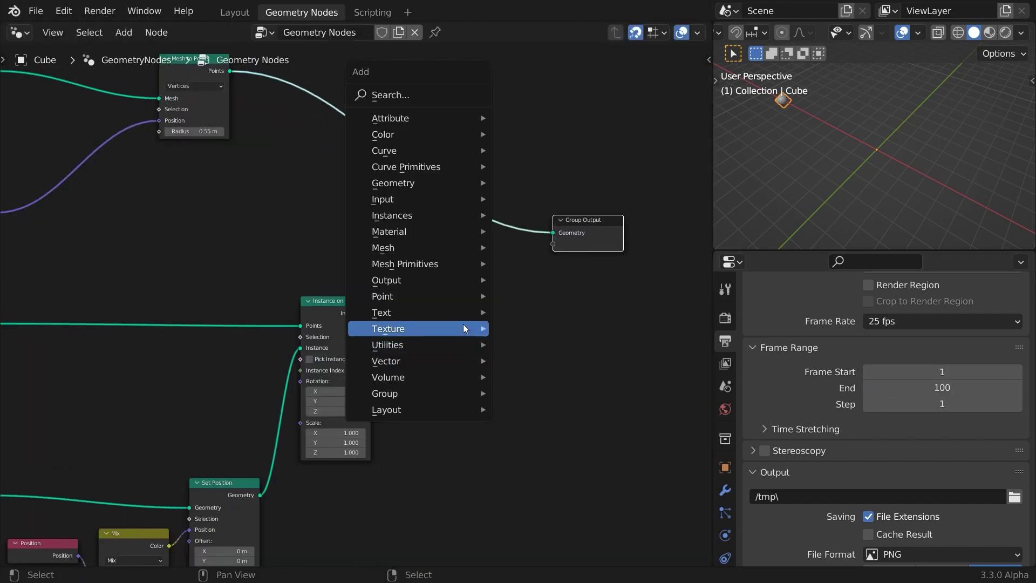
left_click(561, 260)
left_click(419, 186)
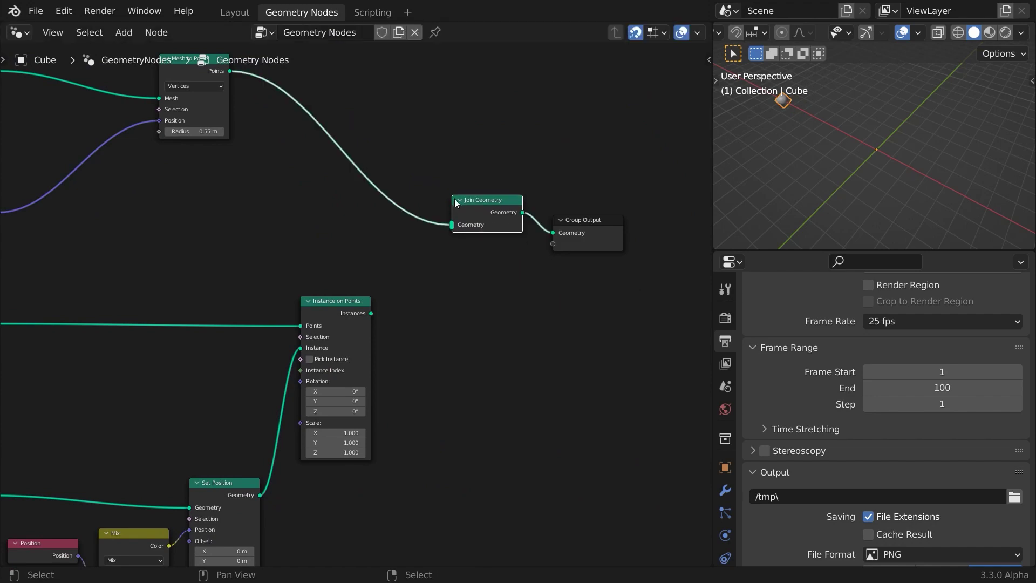
left_click_drag(372, 313, 450, 231)
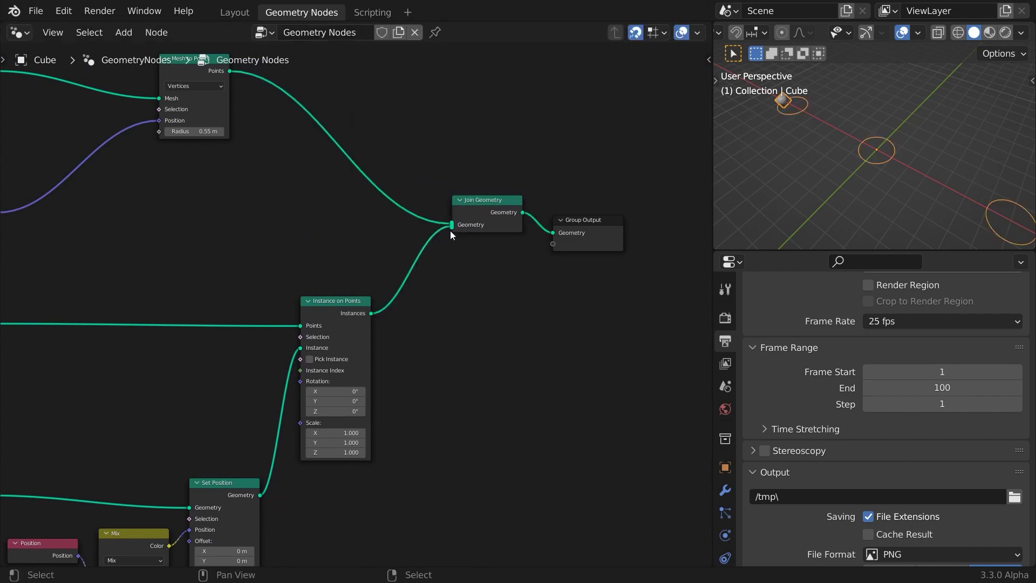
Step: Play the animation to preview the moving effector alongside the circles
key("space")
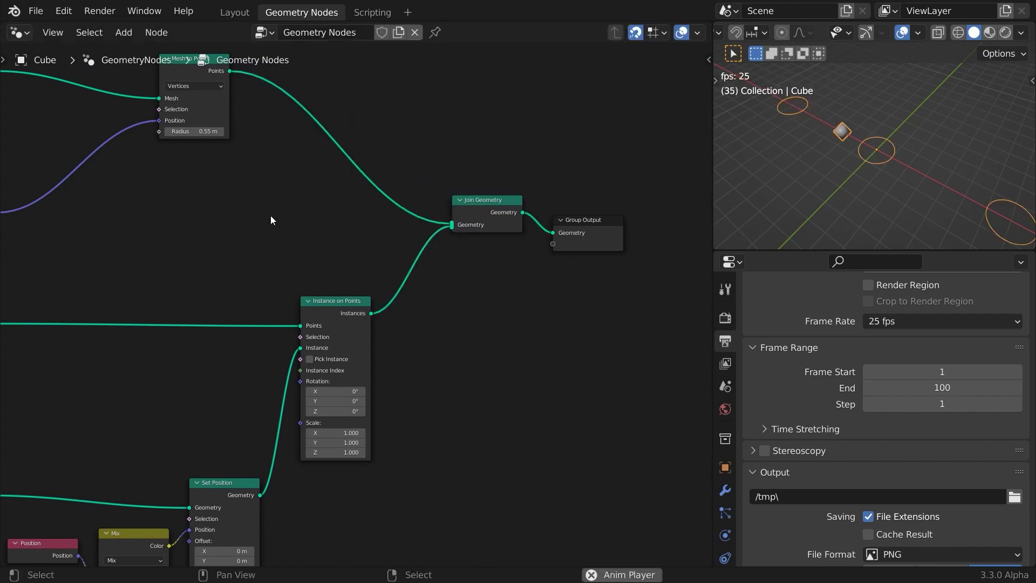
scroll(270, 219, "down", 4)
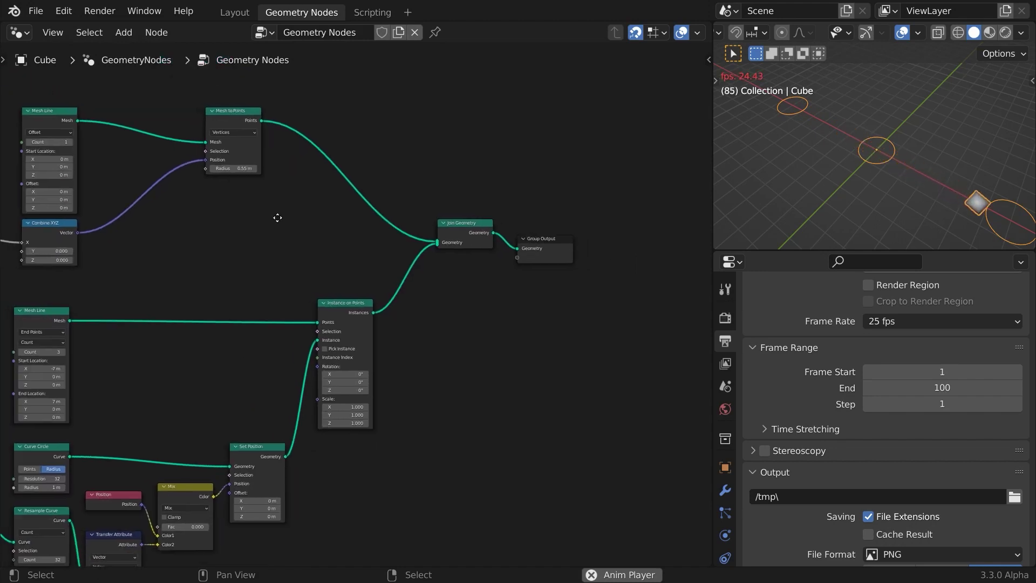
middle_click_drag(277, 220, 392, 225)
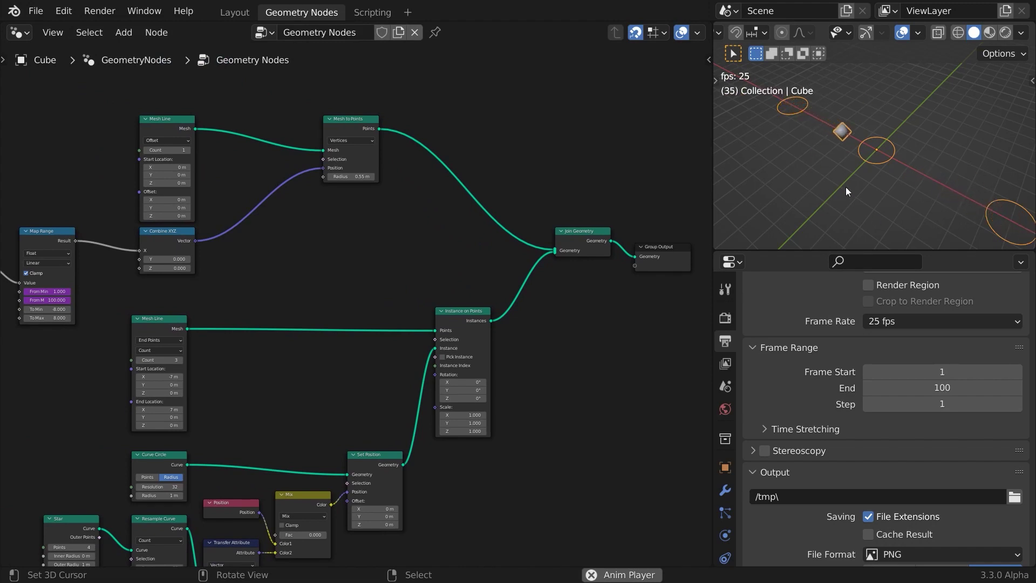
Step: Stop playback, rewind to the first frame, and add a Geometry Proximity node
key("space")
key("shift+Left")
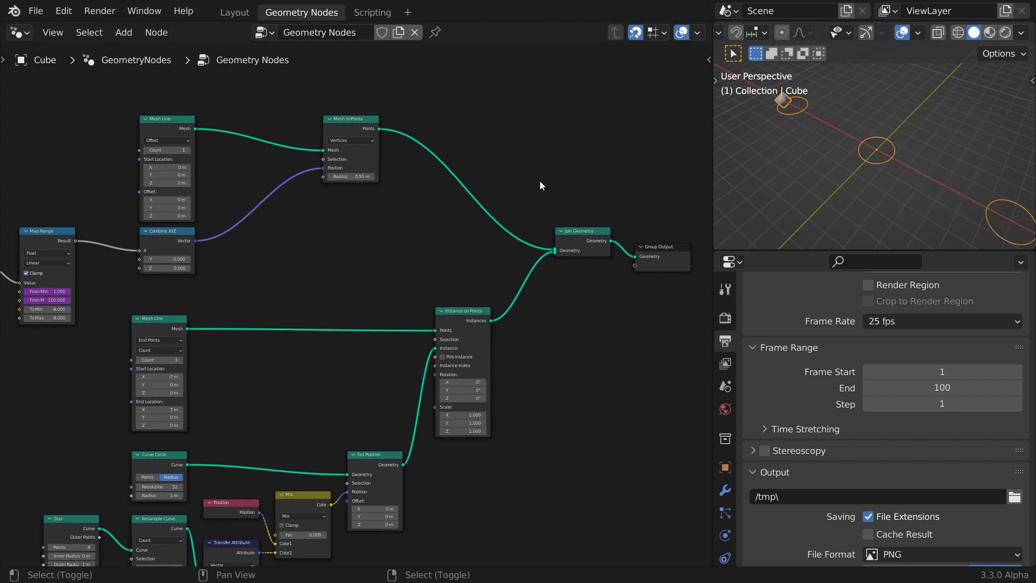
key("shift+a")
mouse_move(399, 179)
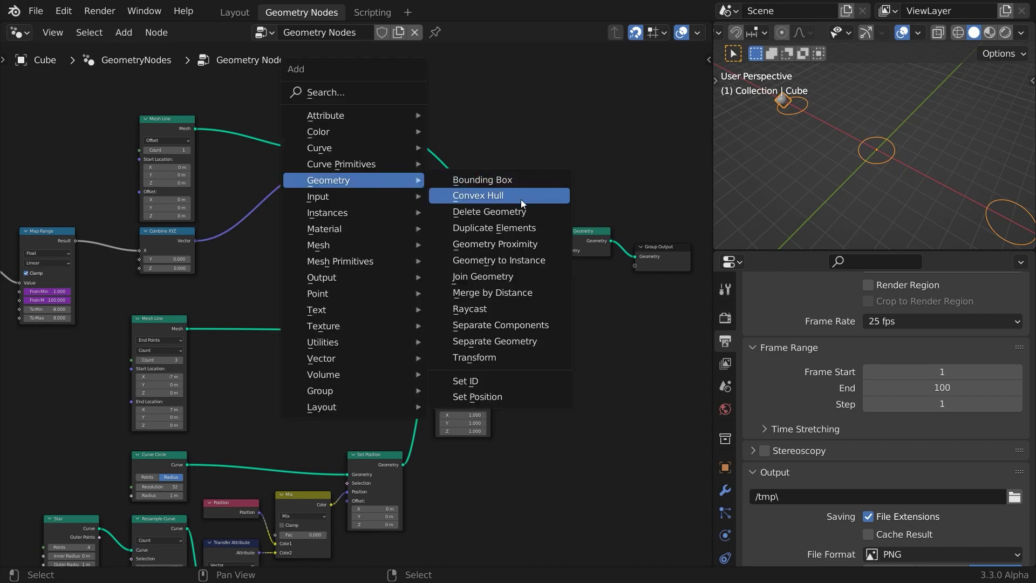
left_click(506, 248)
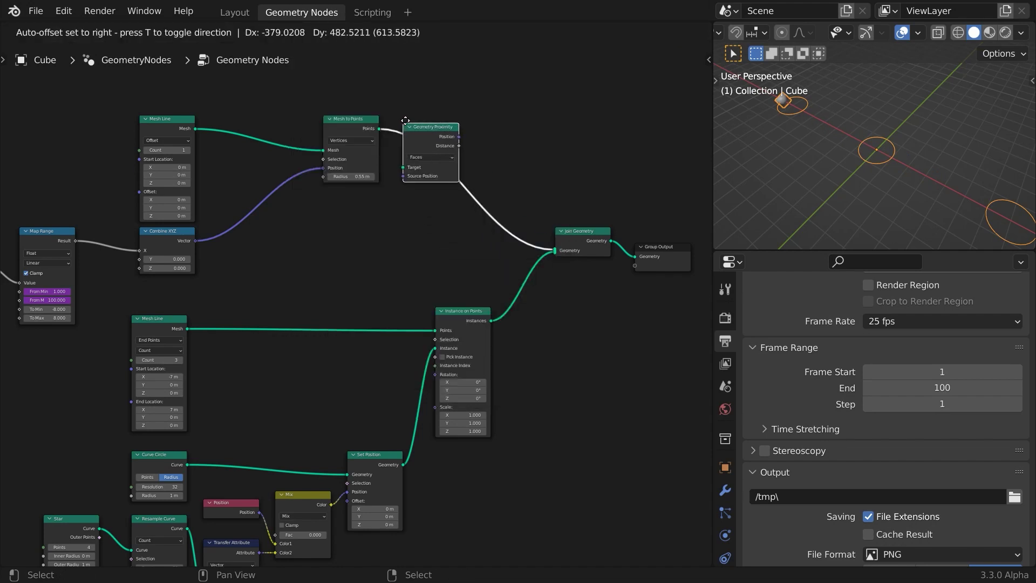
Step: Link the effector points into its Target and switch the target type from Faces to Points
left_click(388, 119)
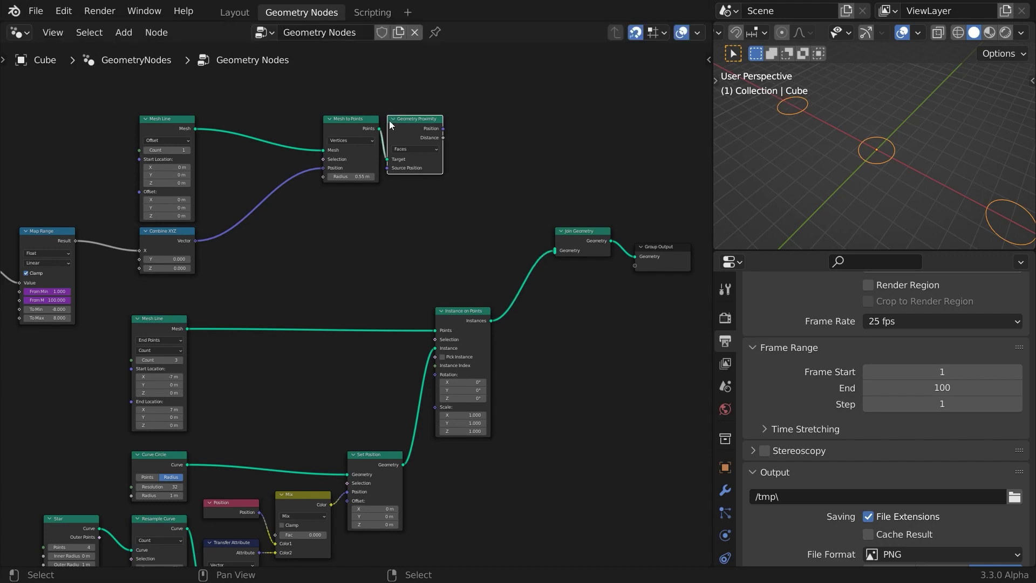
left_click(413, 149)
scroll(431, 284, "down", 2)
scroll(431, 243, "down", 1)
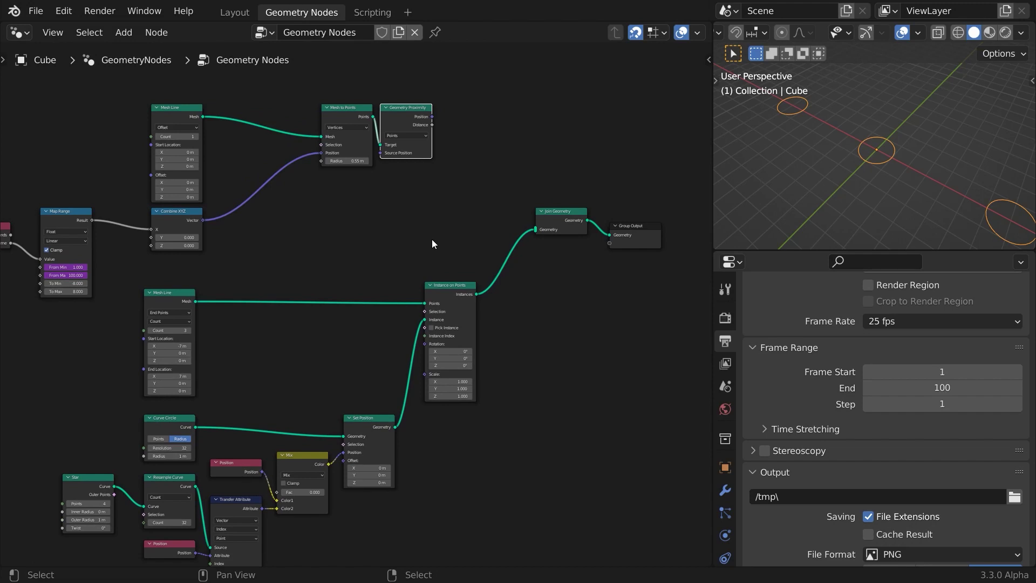
scroll(431, 244, "down", 1)
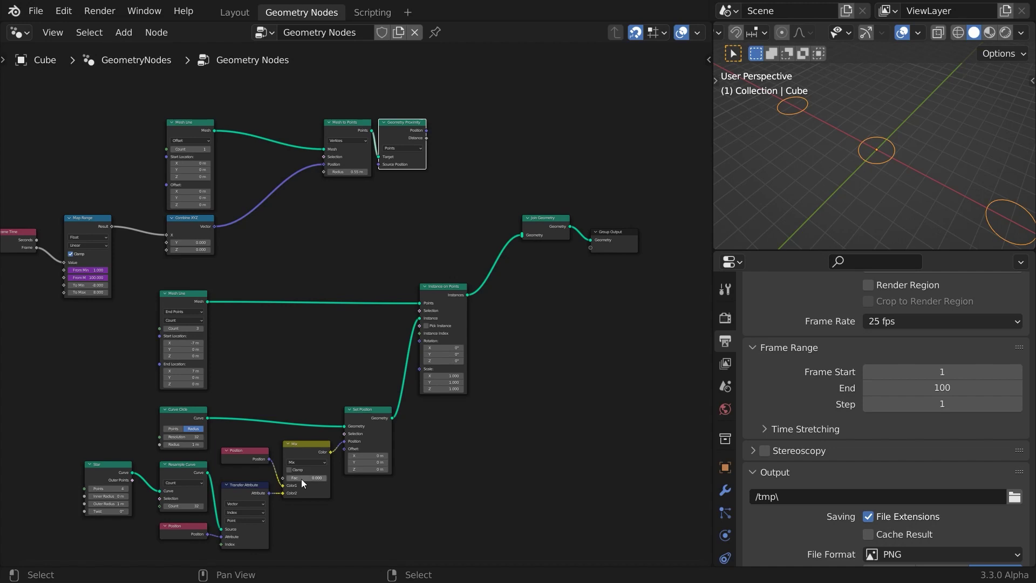
left_click_drag(297, 477, 326, 477)
key("Escape")
left_click_drag(426, 137, 284, 478)
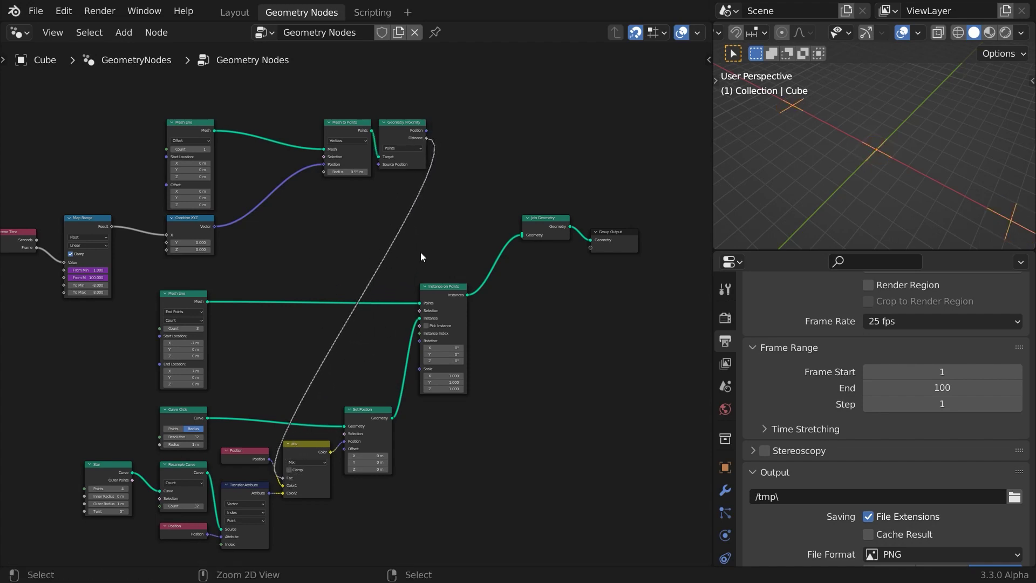
right_click_drag(420, 252, 363, 221, "ctrl")
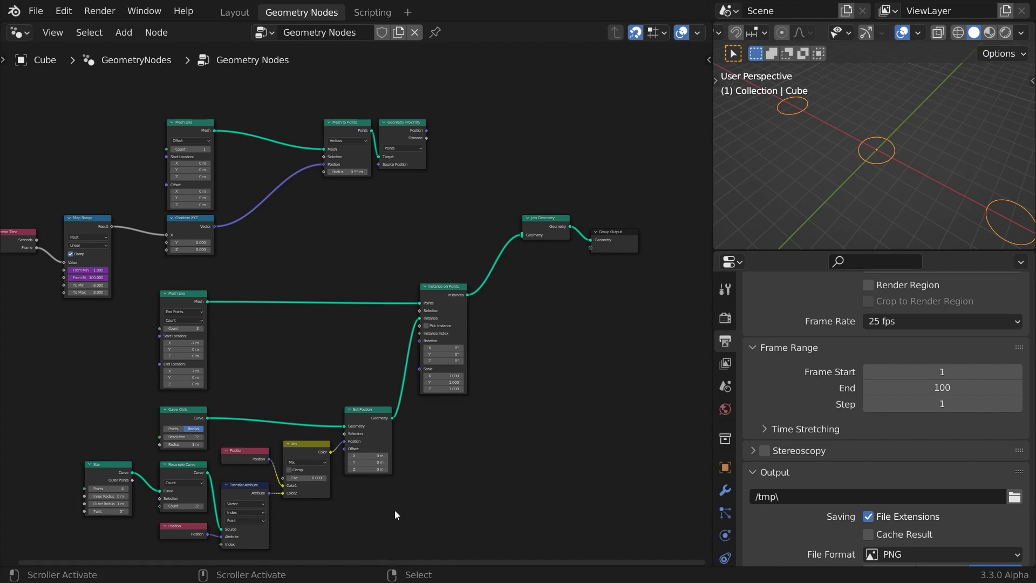
Step: Dissolve the Mix and Set Position nodes, then insert Realize Instances after Instance on Points
left_click_drag(381, 513, 291, 381)
key("ctrl+x")
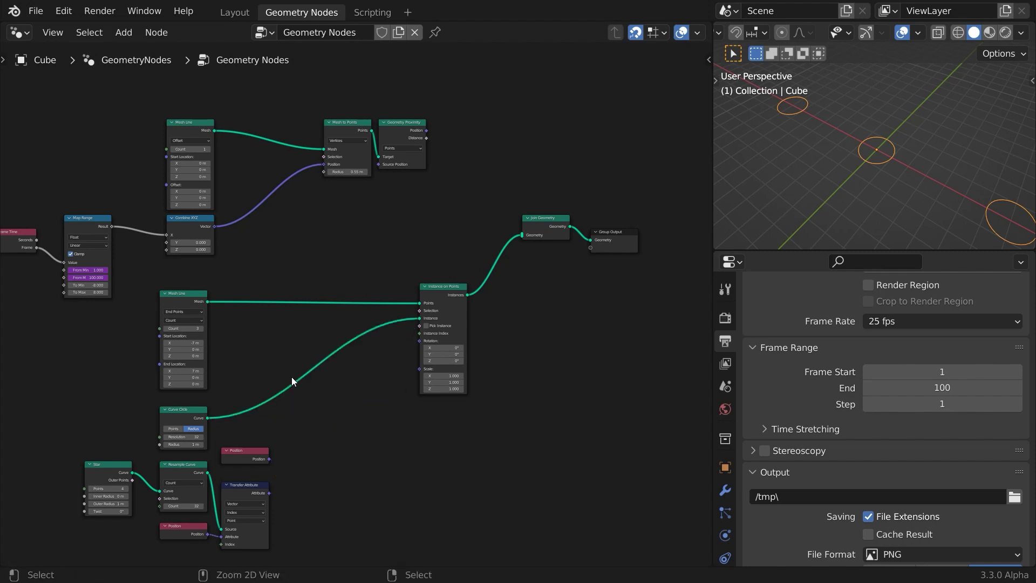
left_click_drag(630, 288, 663, 277)
key("shift+a")
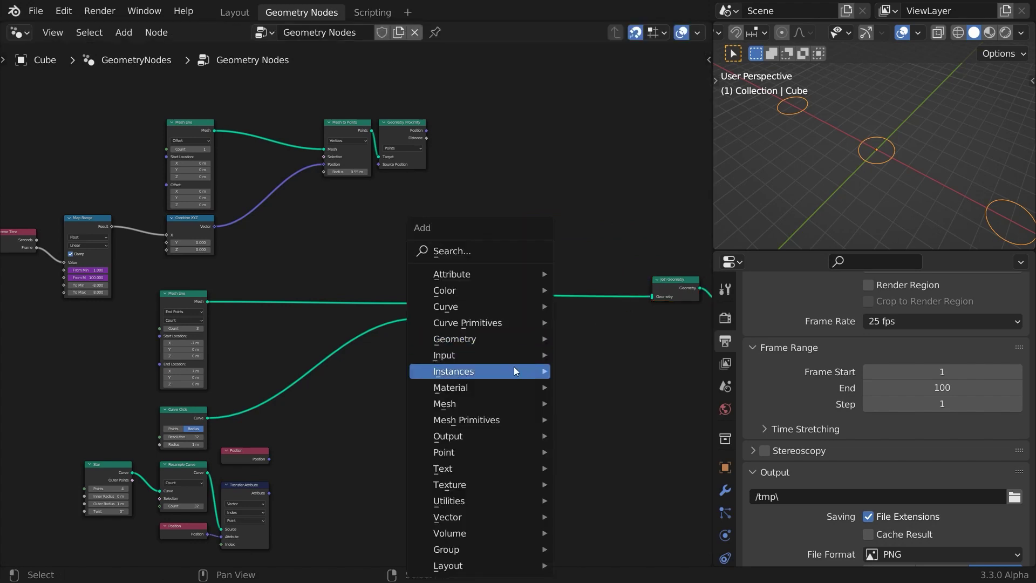
mouse_move(514, 371)
left_click(596, 402)
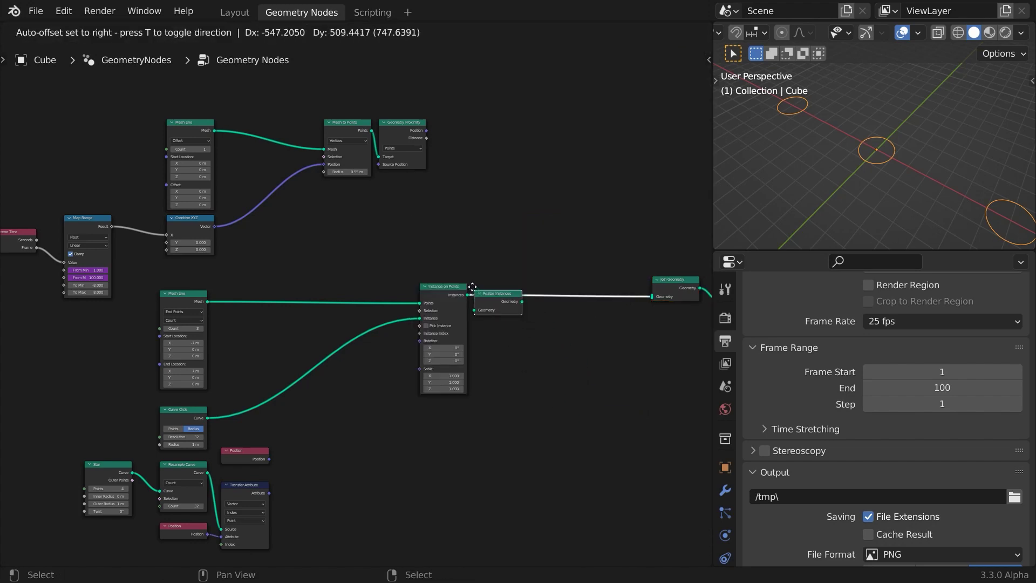
left_click(472, 284)
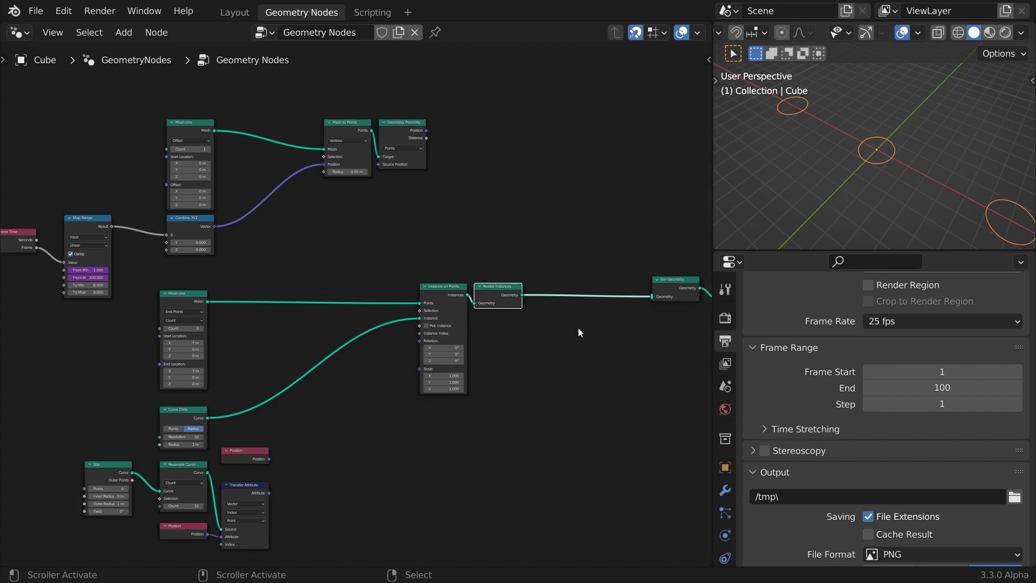
scroll(342, 269, "up", 3)
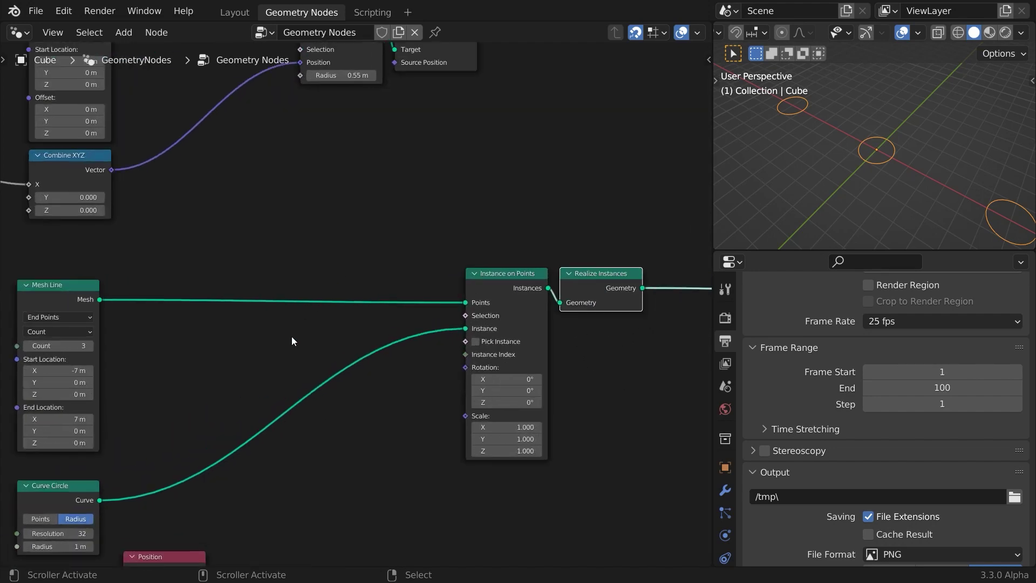
key("shift+a")
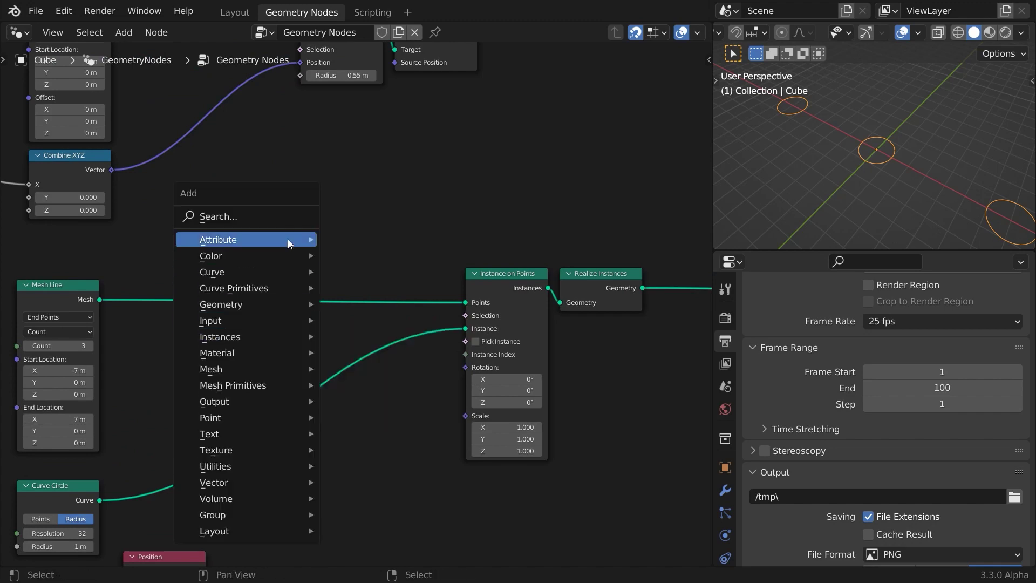
mouse_move(287, 239)
left_click(382, 254)
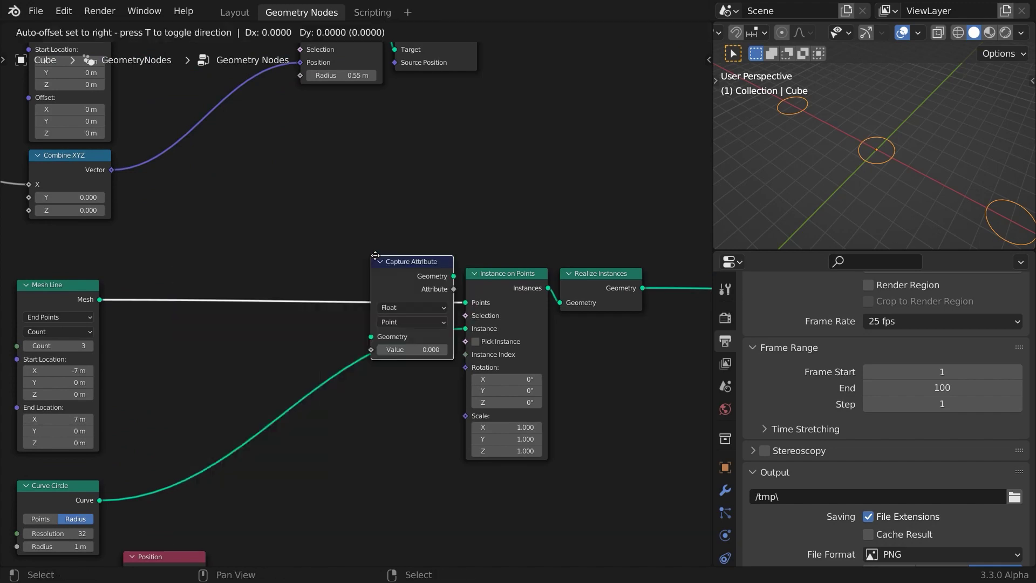
left_click(310, 251)
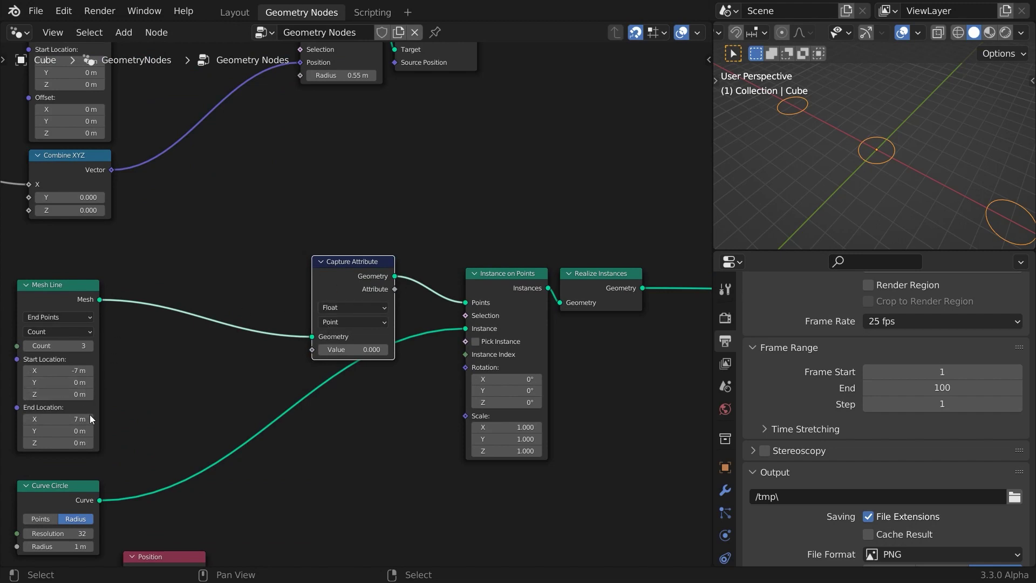
left_click(357, 322)
left_click_drag(396, 289, 422, 322)
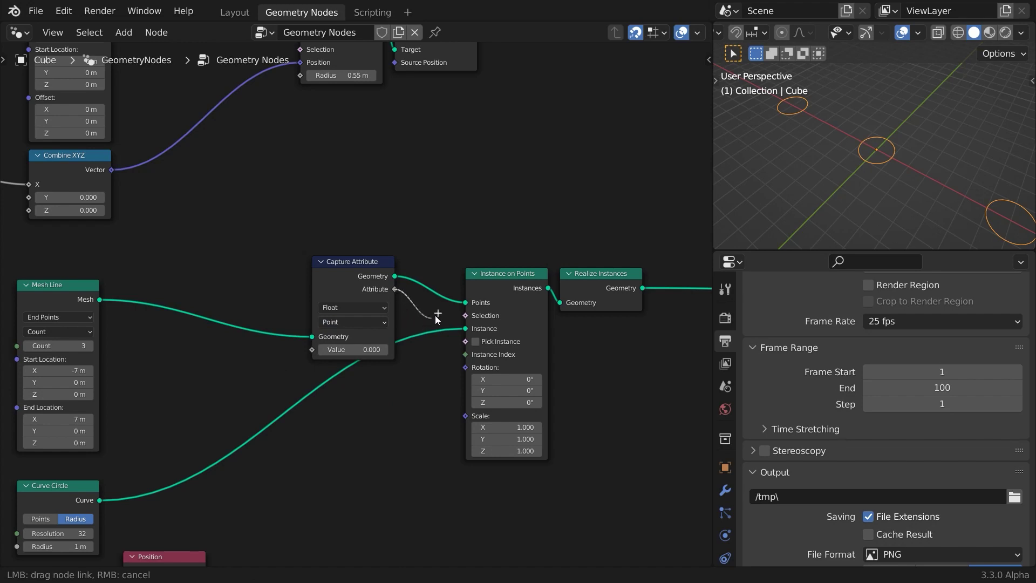
left_click_drag(409, 324, 420, 310)
left_click_drag(424, 239, 301, 274)
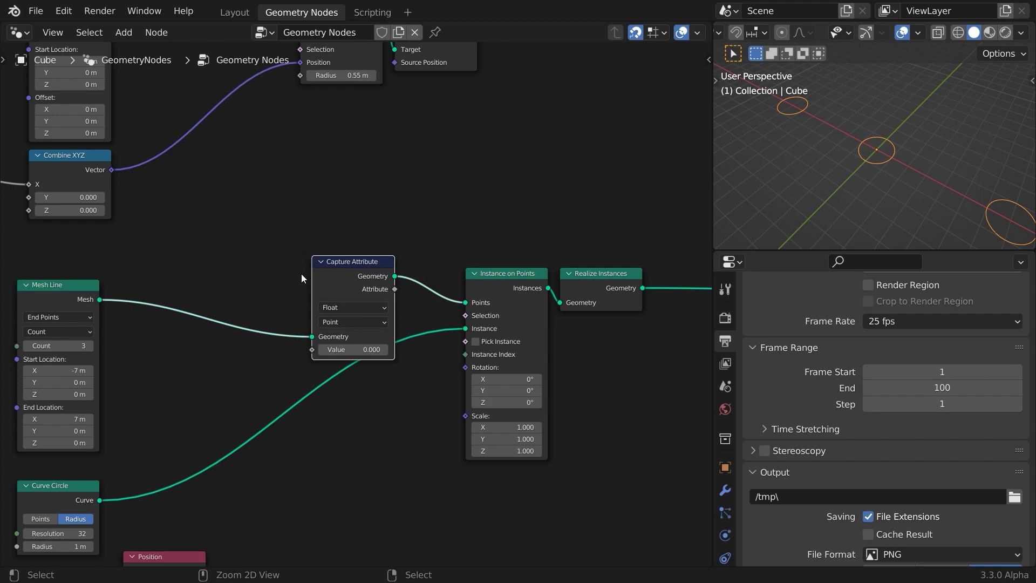
key("ctrl+x")
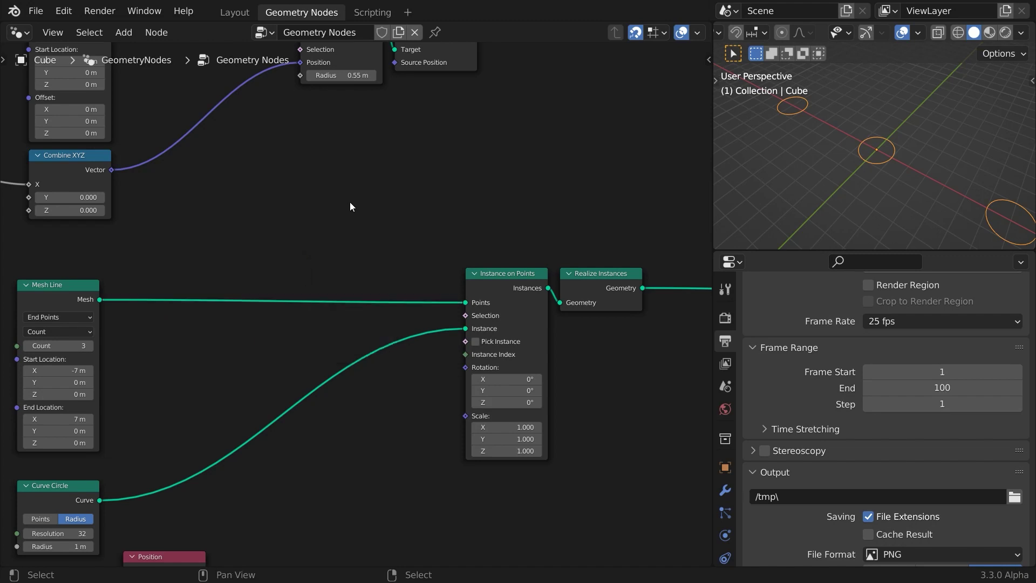
key("shift+a")
mouse_move(367, 164)
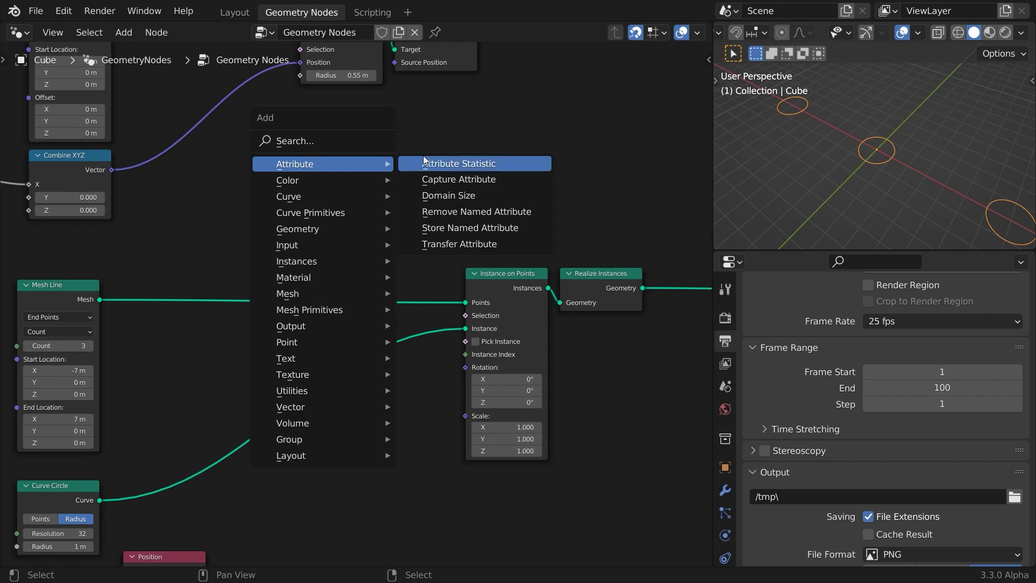
left_click(455, 231)
left_click(484, 171)
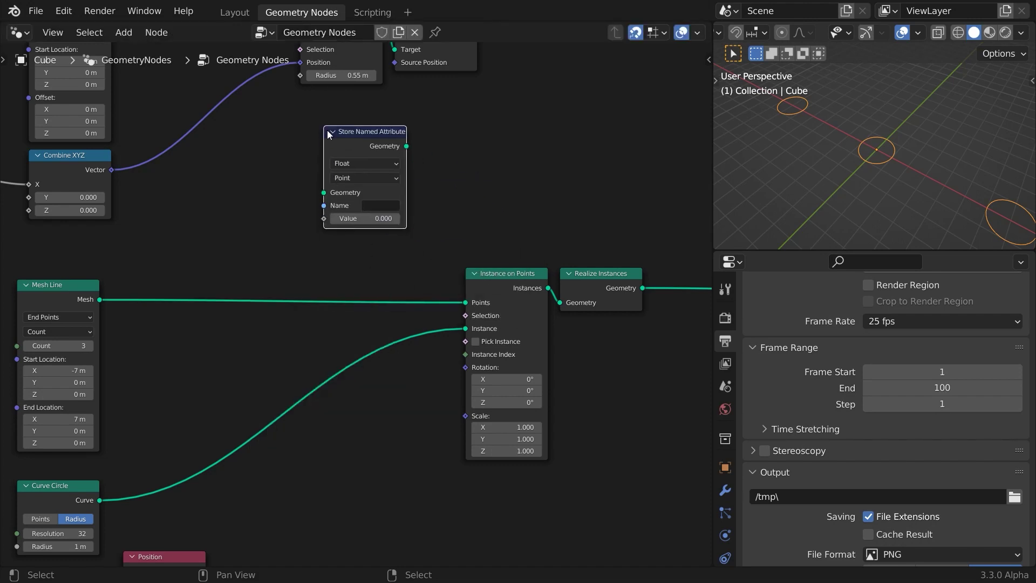
key("shift+a")
mouse_move(464, 248)
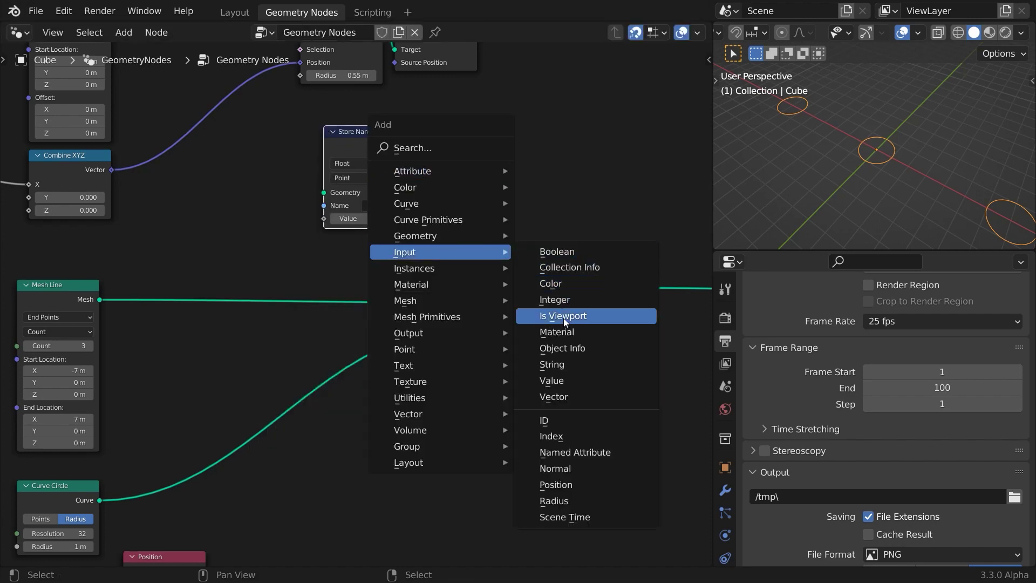
left_click(582, 452)
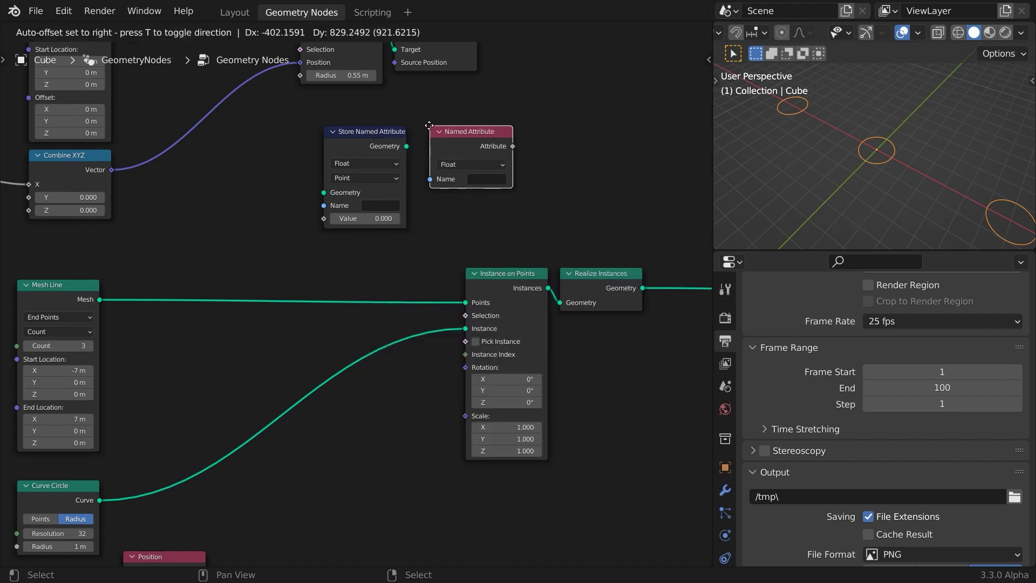
left_click(432, 130)
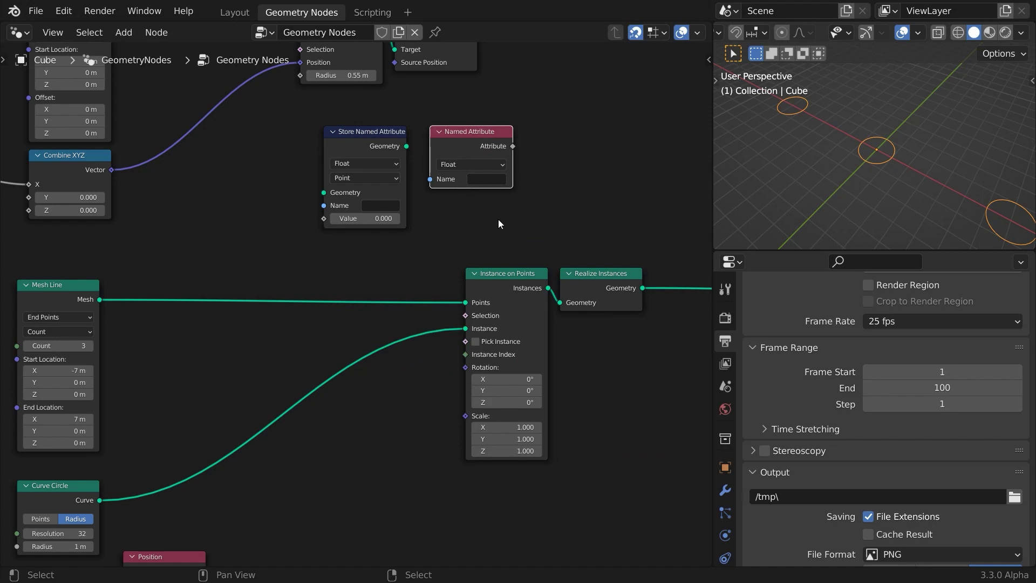
left_click_drag(497, 219, 319, 128)
key("x")
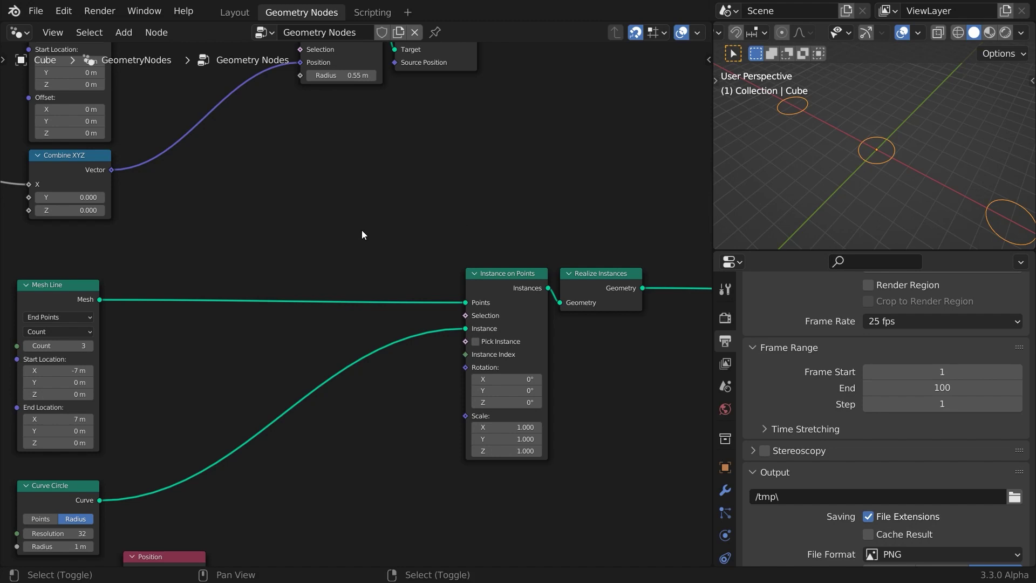
Step: Insert a Store Named Attribute between Mesh Line and Instance on Points, storing the proximity Distance
key("shift+a")
mouse_move(347, 145)
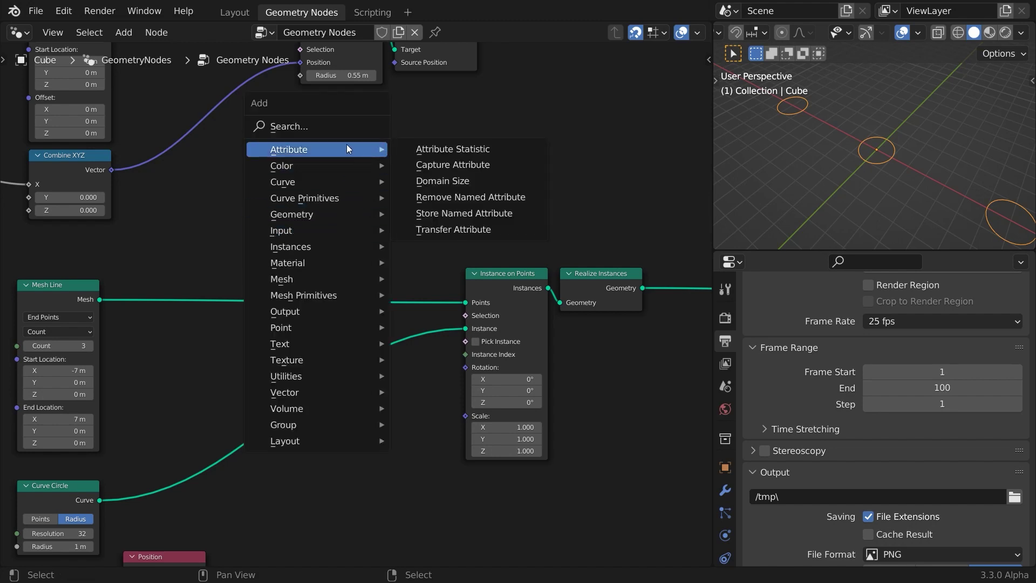
left_click(444, 213)
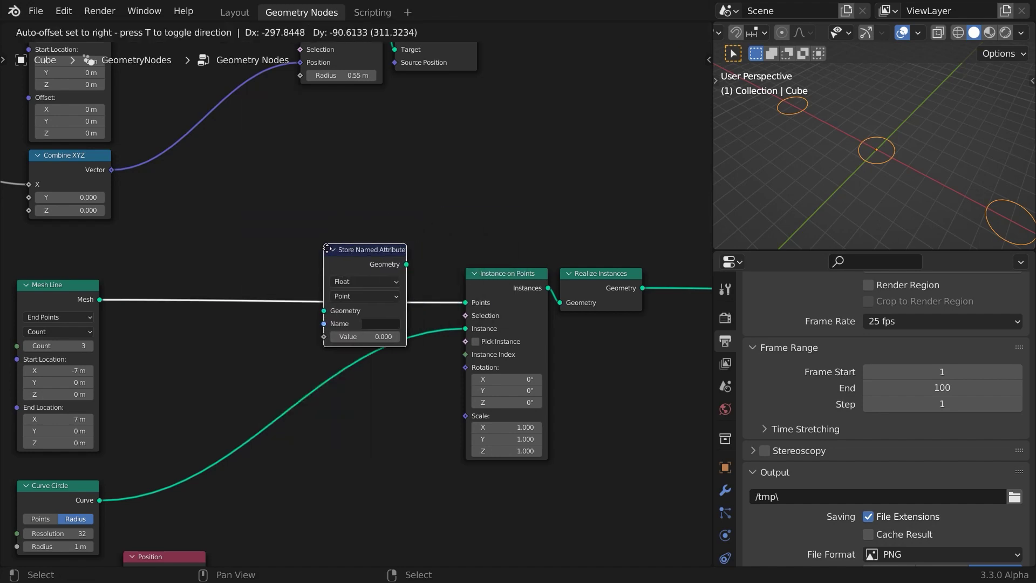
left_click(327, 249)
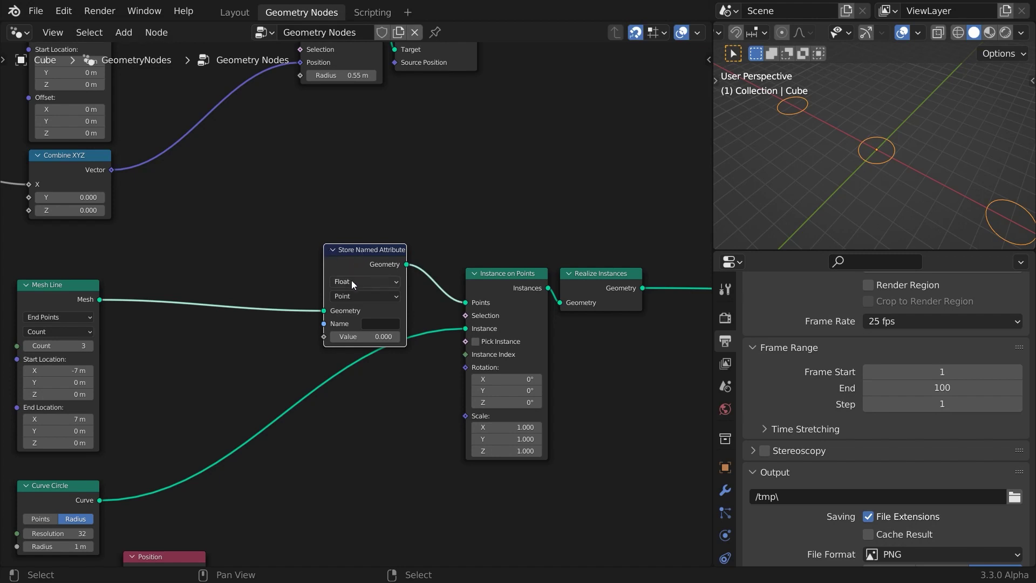
scroll(488, 164, "down", 2)
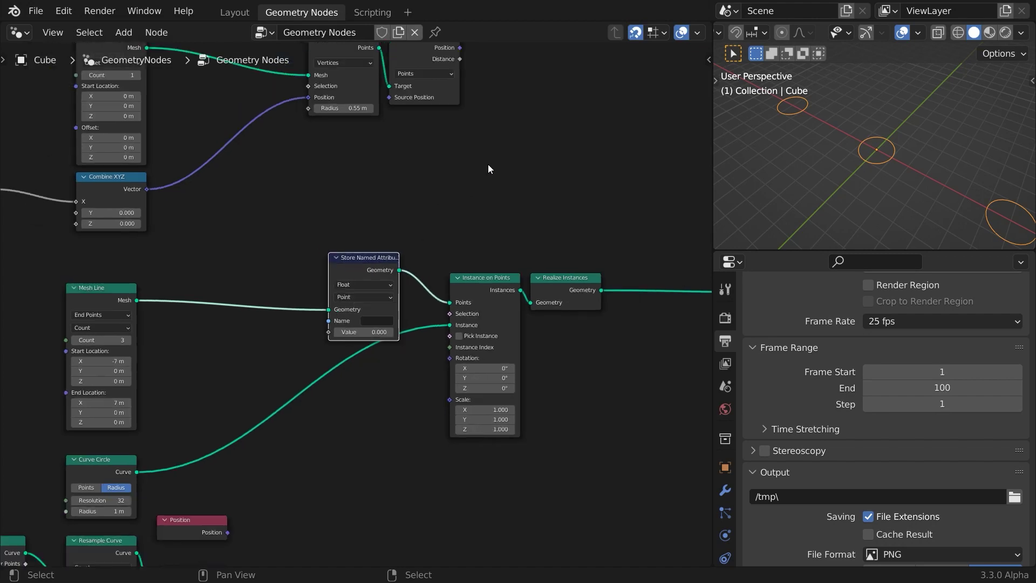
left_click_drag(445, 94, 332, 328)
scroll(550, 355, "down", 3)
Step: Shift the downstream nodes right, name the attribute 'mix', and preview the node's result
left_click_drag(665, 403, 363, 285)
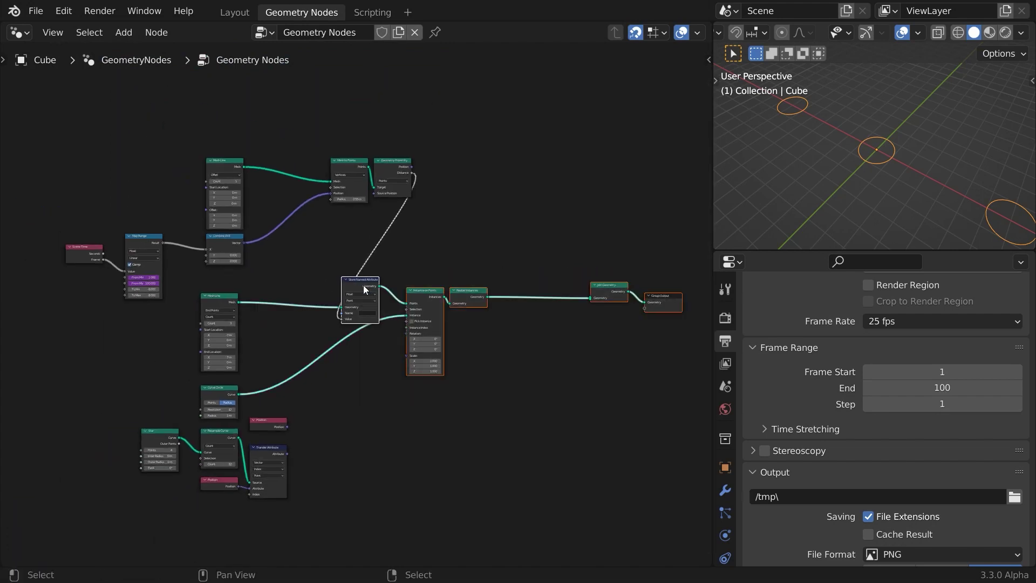
key("g")
left_click(486, 276)
scroll(503, 348, "up", 4)
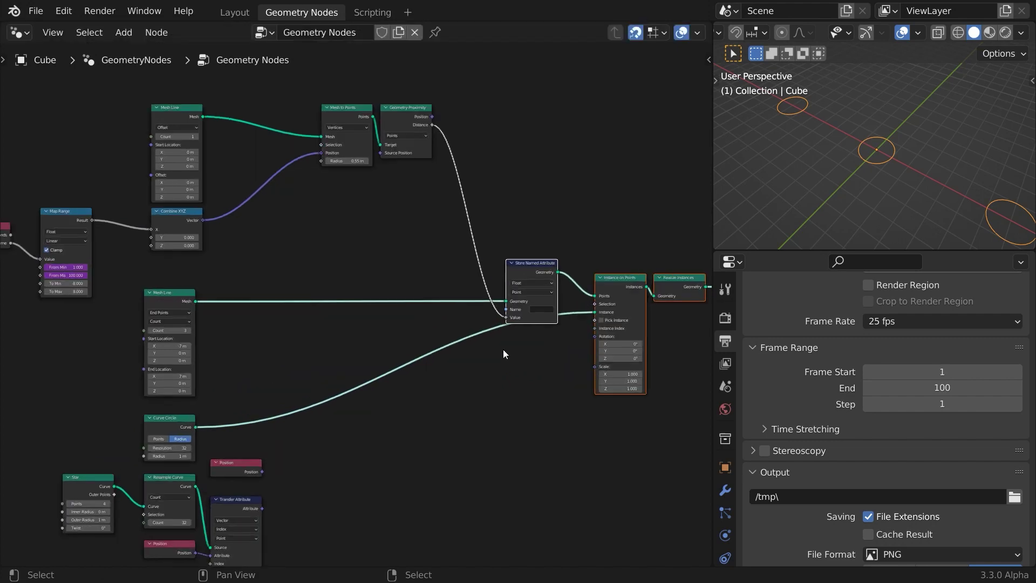
left_click(494, 325)
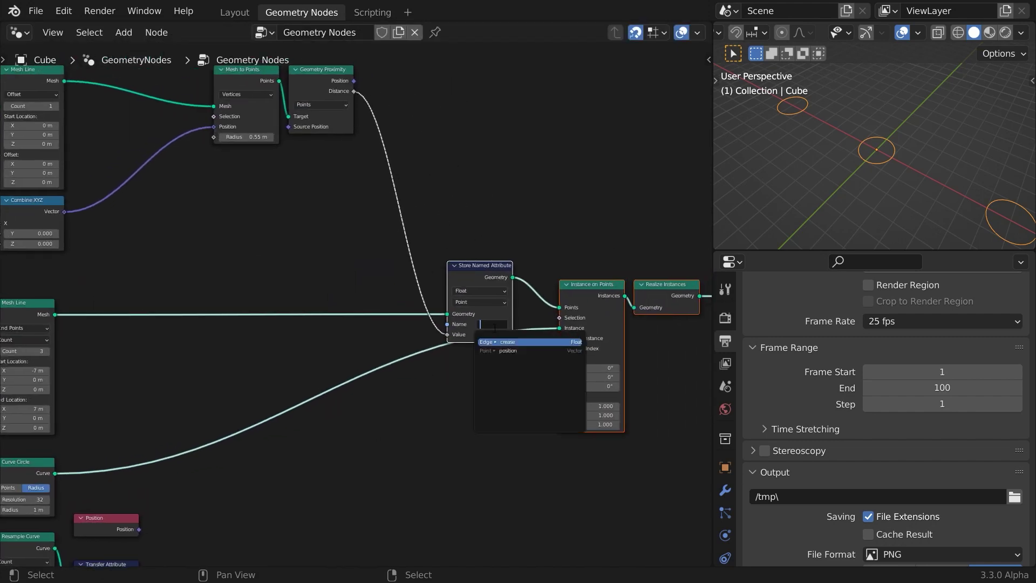
type("mix")
key("Return")
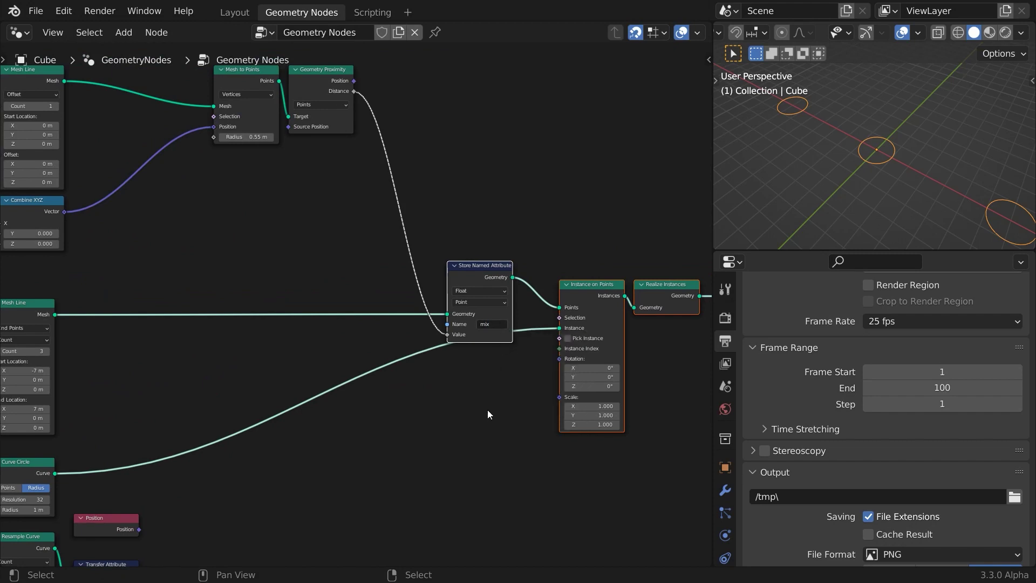
scroll(488, 409, "down", 2)
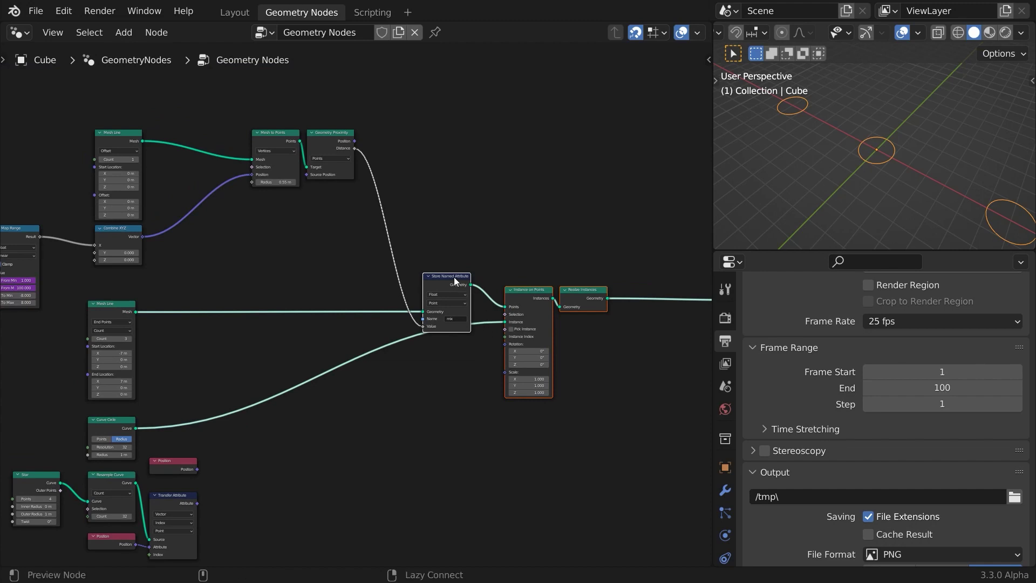
left_click(455, 277, "ctrl+shift")
Step: Turn the Properties area into a Spreadsheet showing the mesh vertex mix values
middle_click_drag(654, 367, 481, 363)
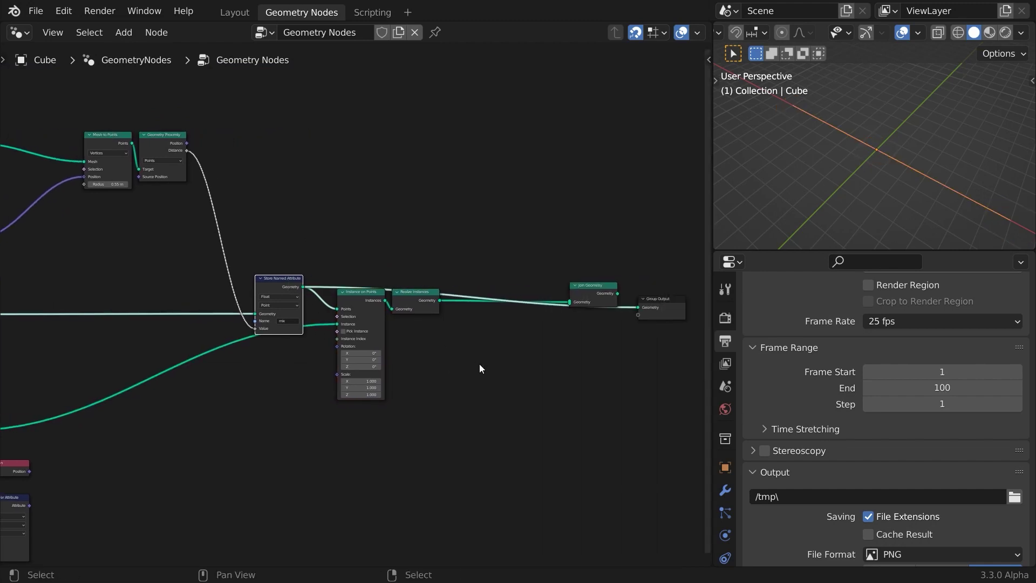
left_click_drag(576, 286, 575, 195)
left_click(735, 262)
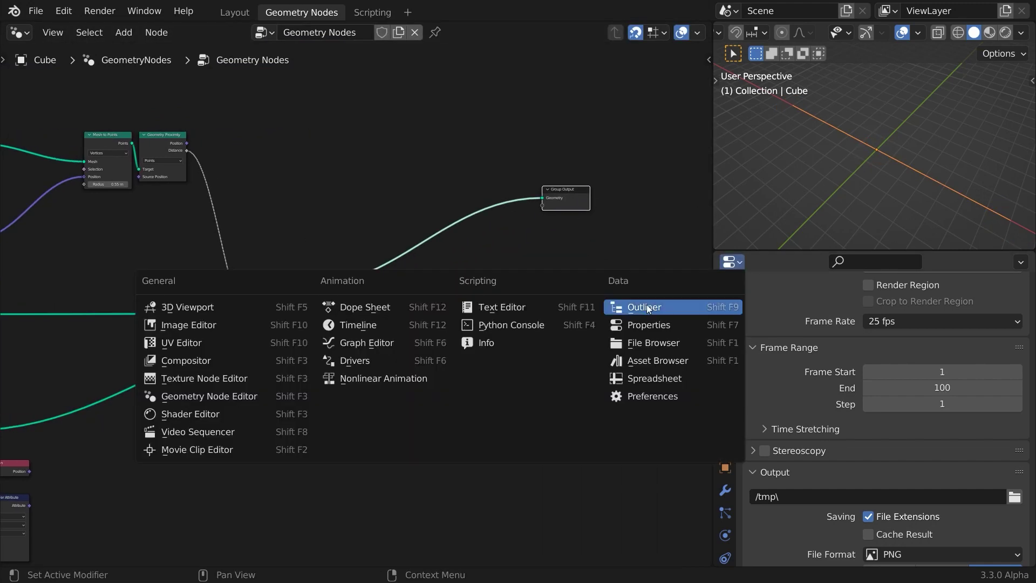
left_click(659, 378)
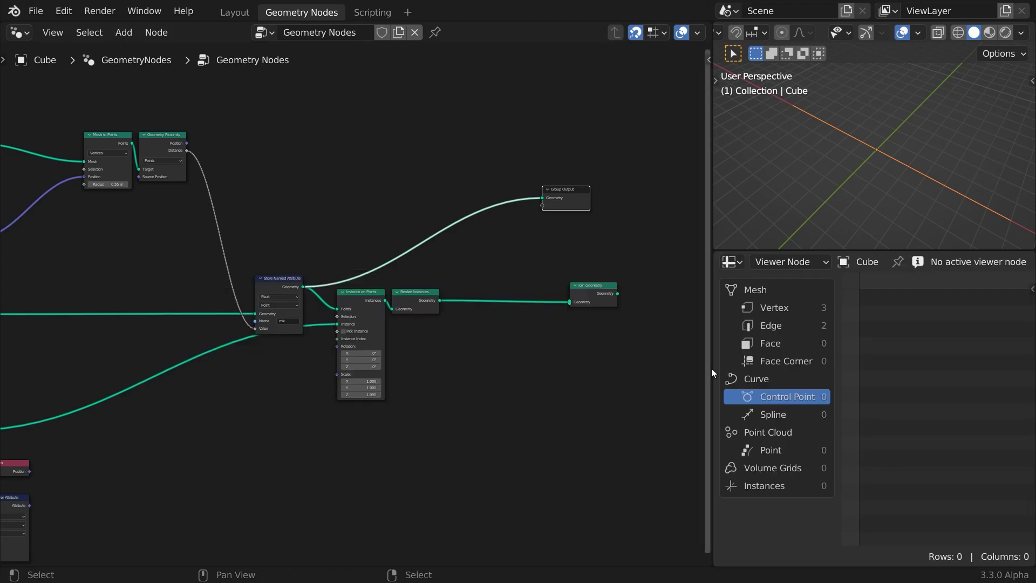
left_click(792, 308)
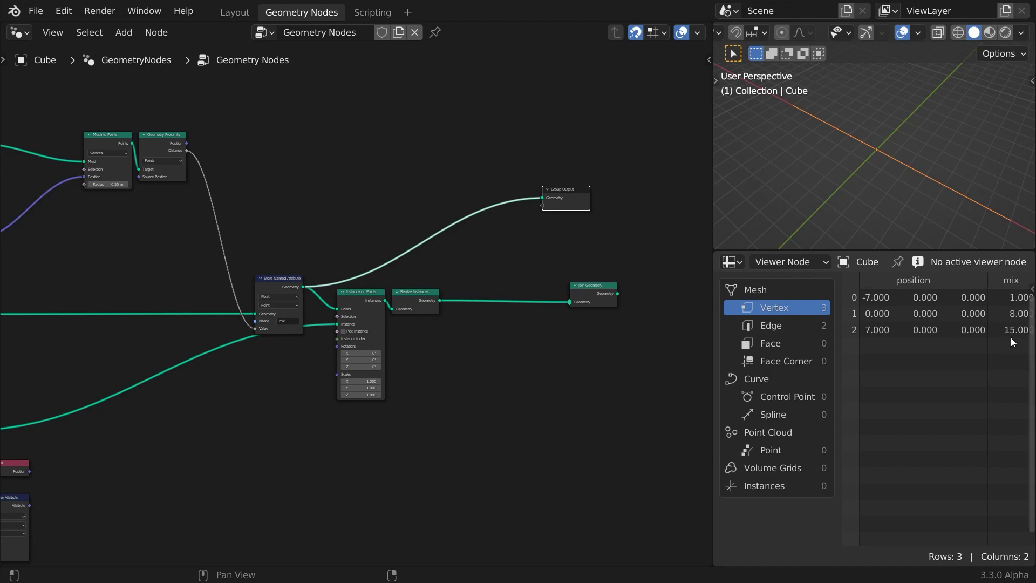
Step: Reconnect Join Geometry to Group Output as the final output
middle_click_drag(281, 349, 404, 376)
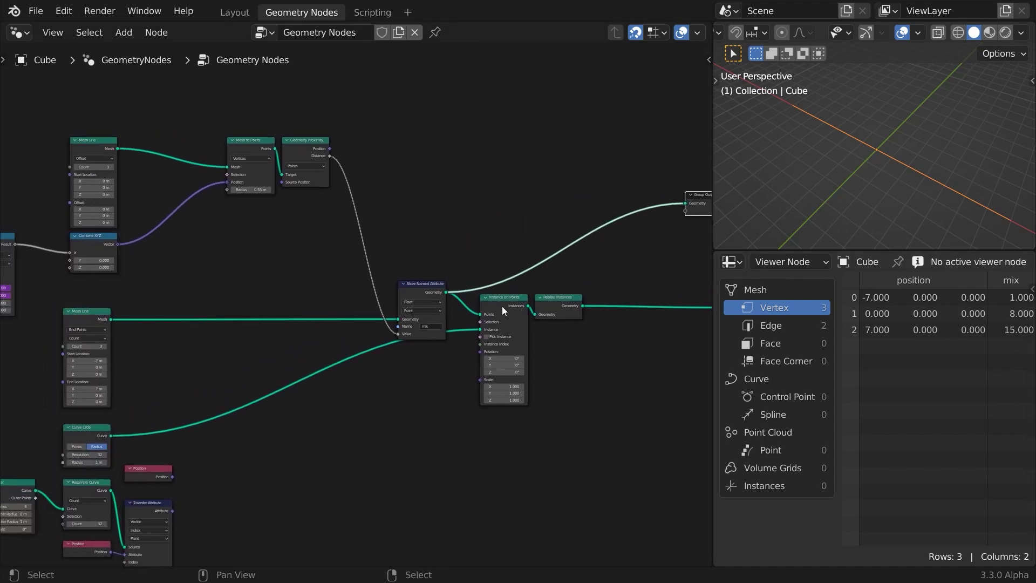
middle_click_drag(645, 342, 473, 351)
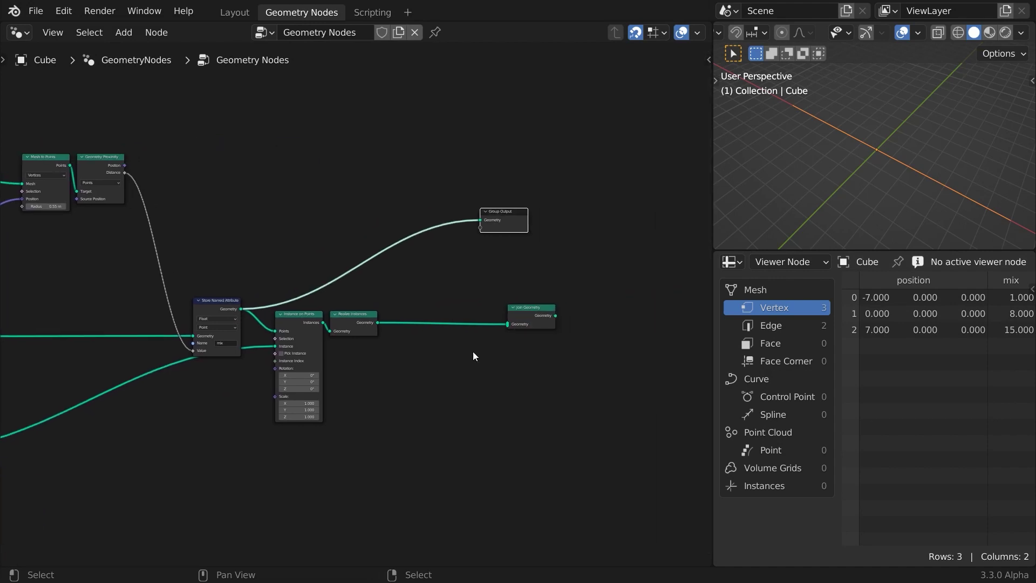
left_click(528, 309, "ctrl+shift")
key("g")
left_click(664, 340)
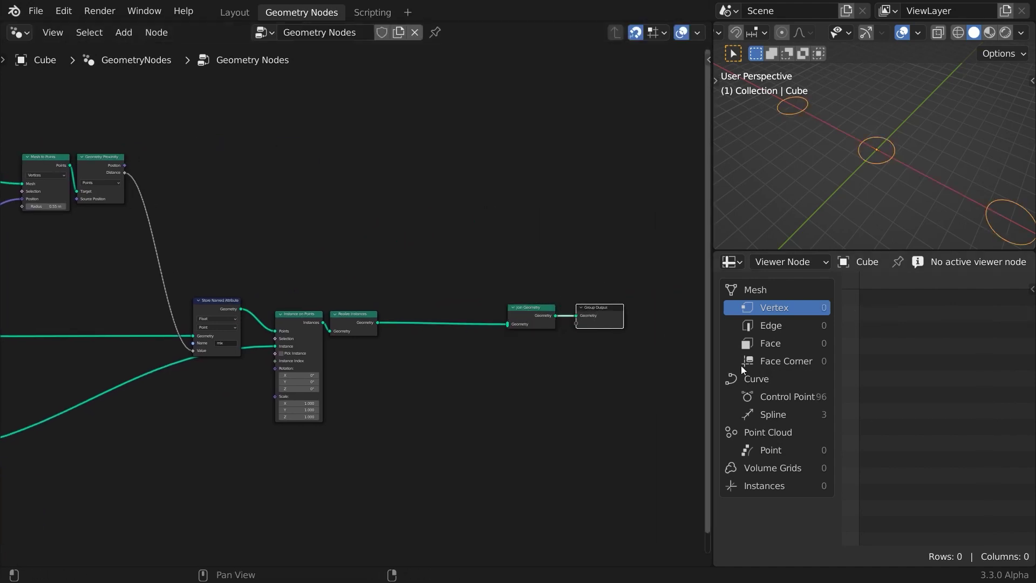
Step: Check the 96 curve control points' mix values of 1.000 in the spreadsheet
left_click(789, 400)
middle_click_drag(993, 296, 875, 311)
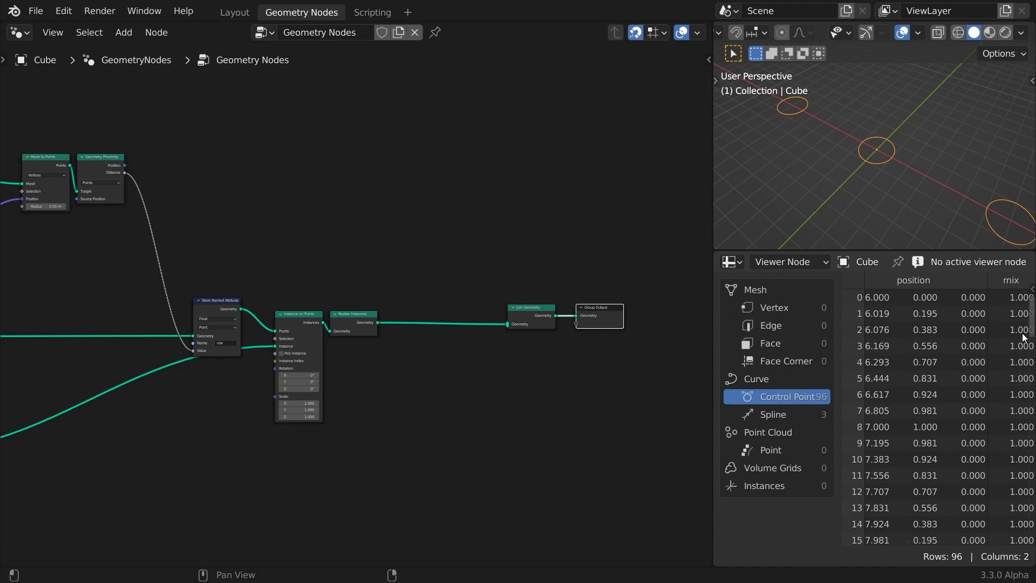
left_click(733, 263)
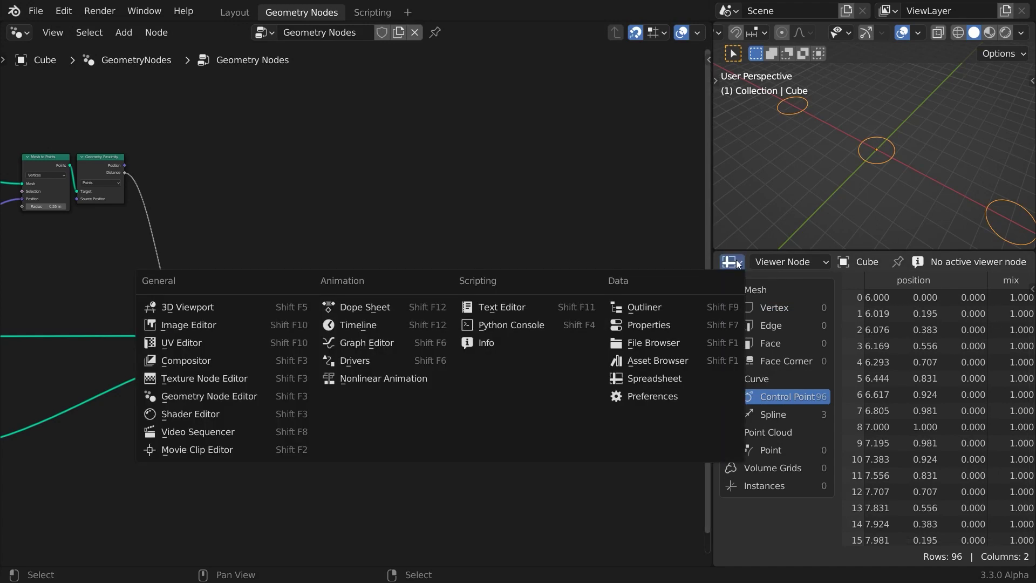
Step: Restore the Properties editor and add a Position input node near Mesh Line
left_click(672, 326)
middle_click_drag(64, 366, 310, 374)
scroll(310, 374, "up", 2)
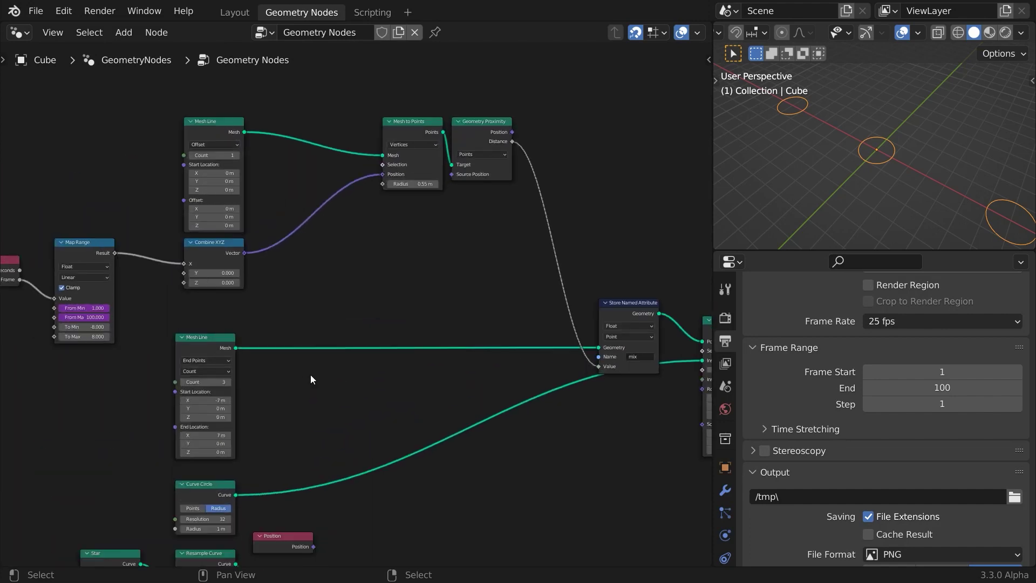
key("shift+a")
left_click(356, 324)
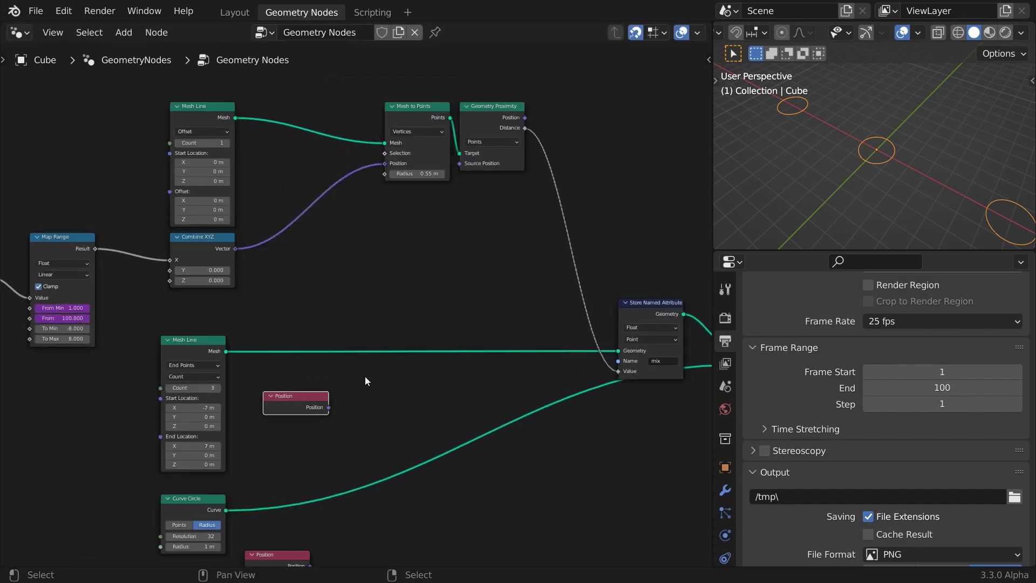
Step: Duplicate the Store Named Attribute onto the Mesh Line link as Vector 'anchor', storing Position
key("shift+d")
left_click(407, 317)
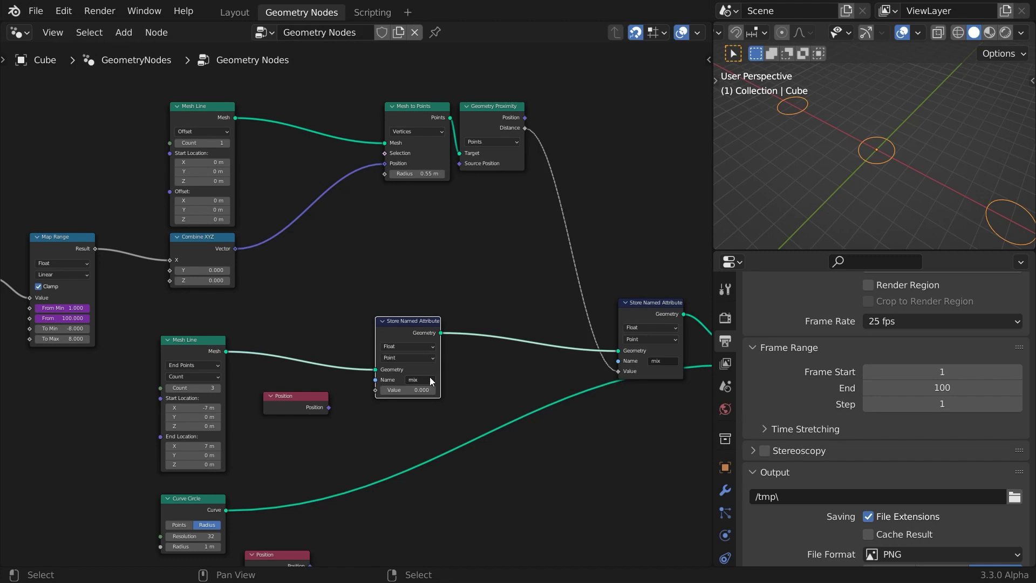
left_click(430, 381)
type("anchor")
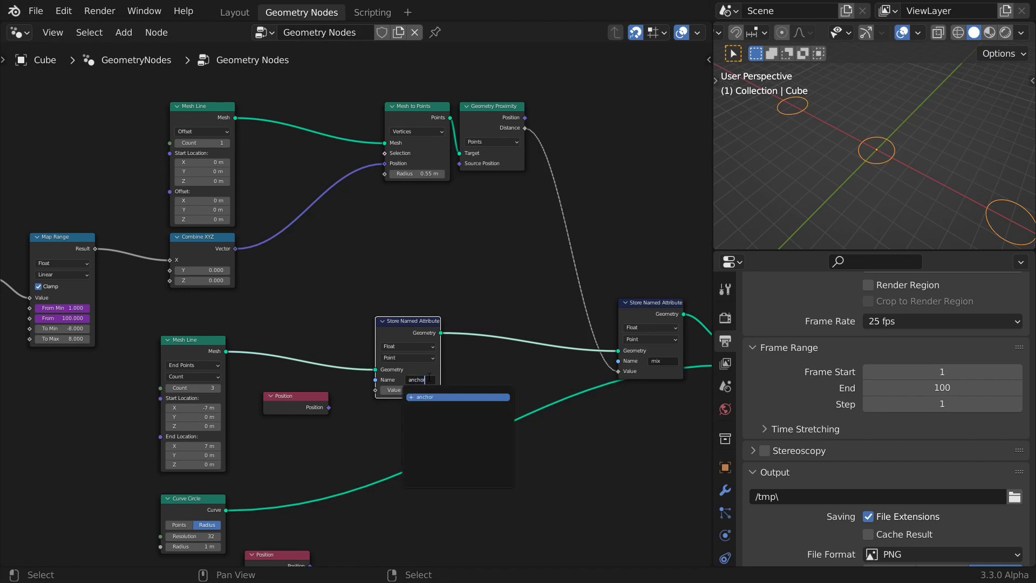
key("Return")
left_click(407, 346)
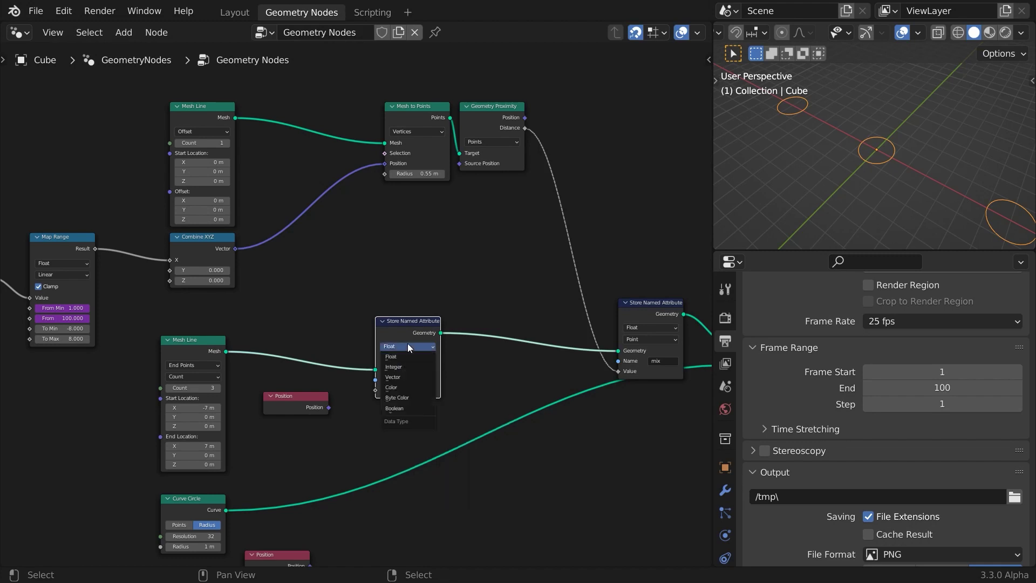
left_click(405, 377)
left_click_drag(329, 407, 378, 391)
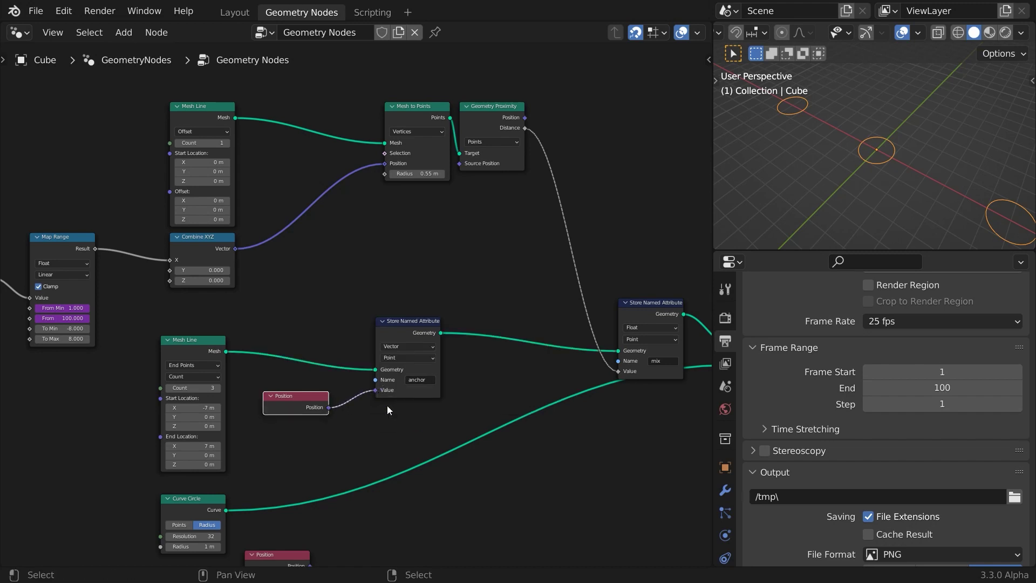
middle_click_drag(440, 501, 403, 304)
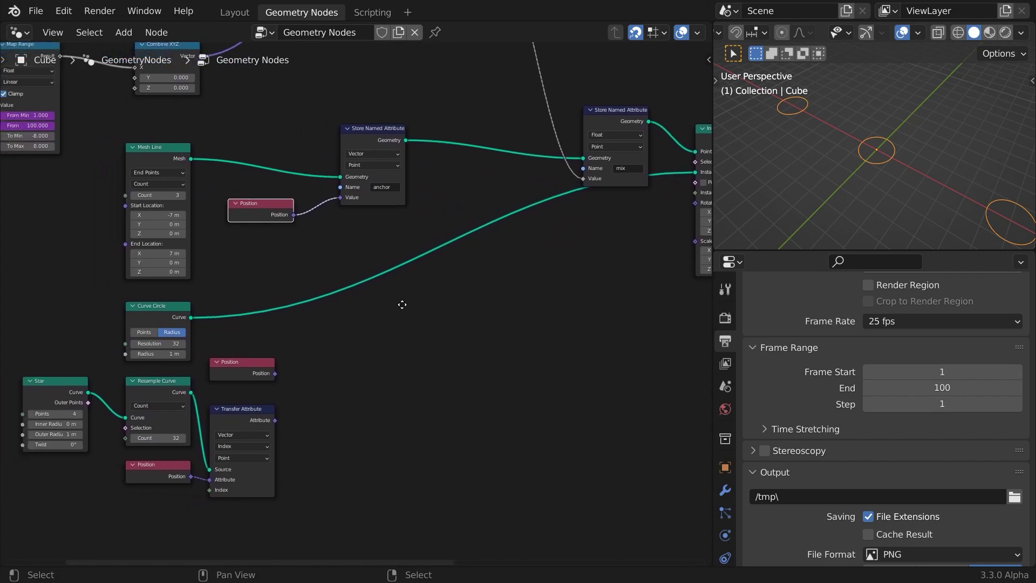
Step: Add two Store Named Attribute copies on the circle, fed by Position and the transferred star positions
left_click(389, 141)
key("shift+d")
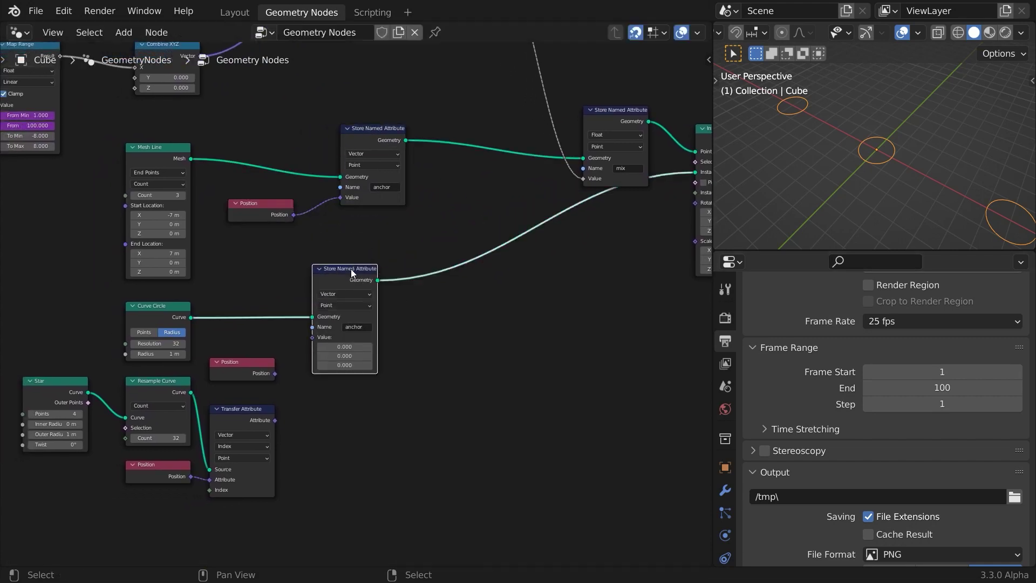
left_click_drag(275, 374, 312, 338)
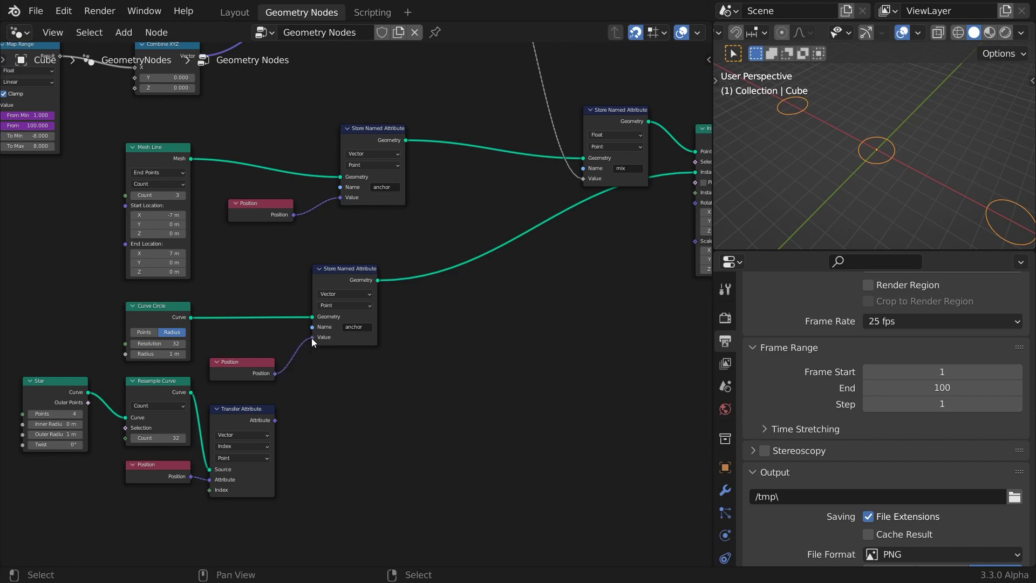
left_click(344, 269)
key("shift+d")
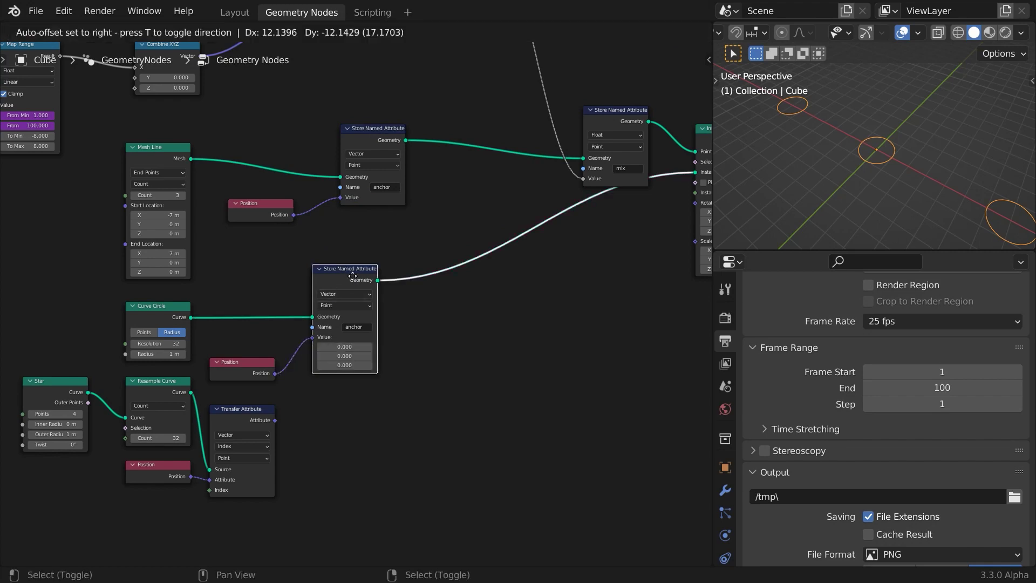
left_click(436, 265)
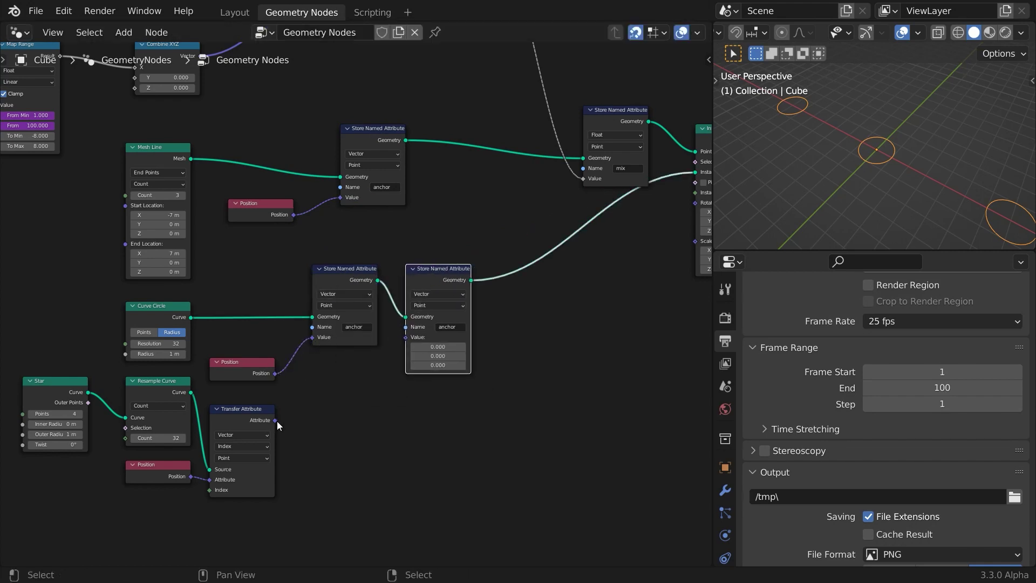
left_click_drag(277, 421, 406, 337)
Step: Name the two circle attributes pose0 and pose1
left_click(368, 327)
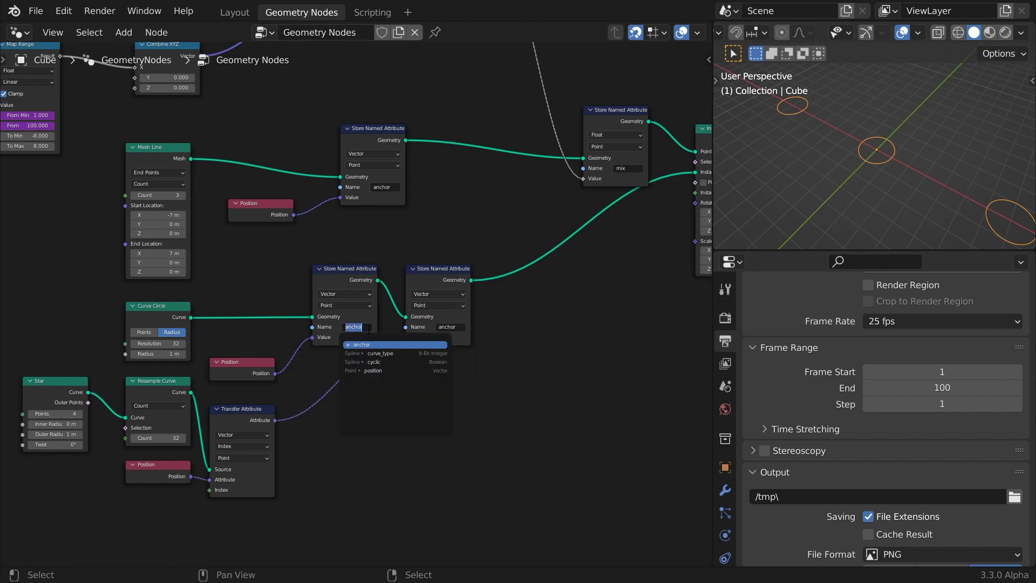
type("pose")
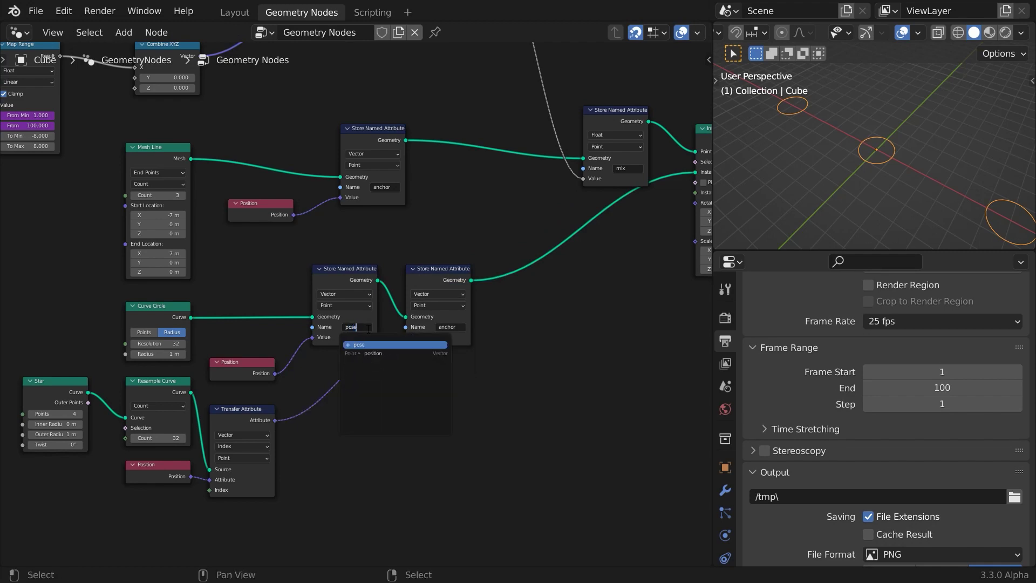
type("0")
key("Return")
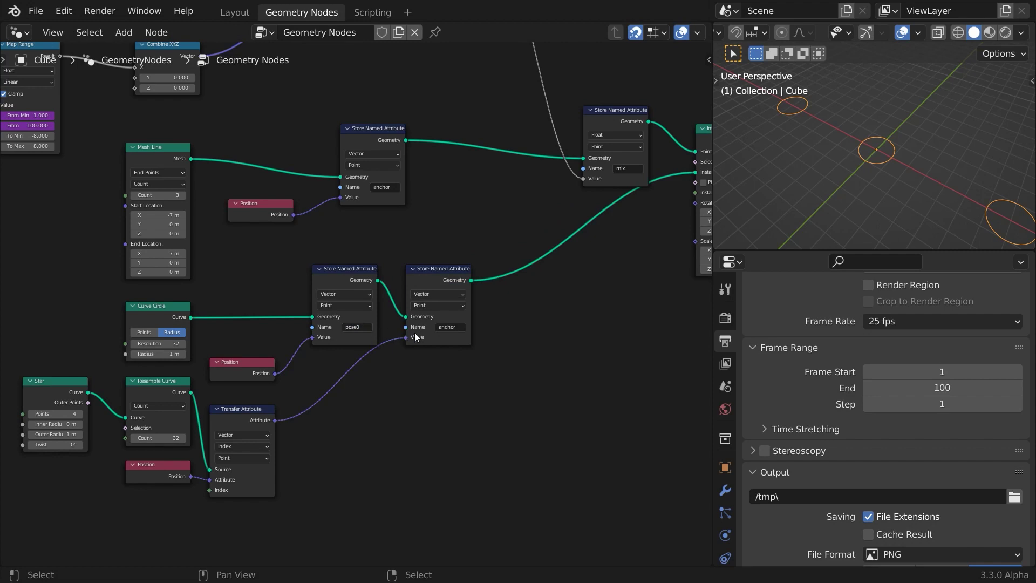
left_click(463, 327)
type("pose1")
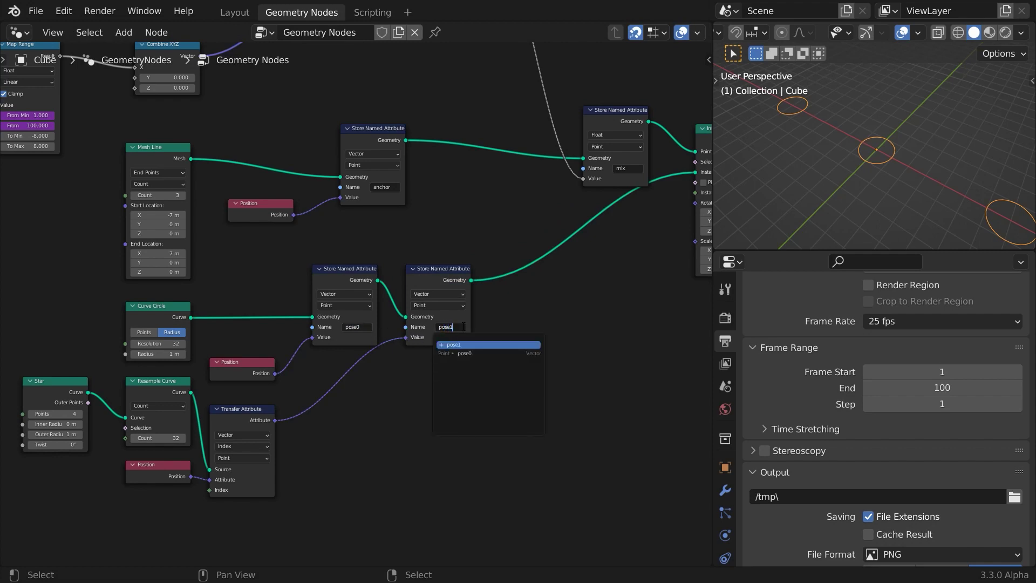
key("Return")
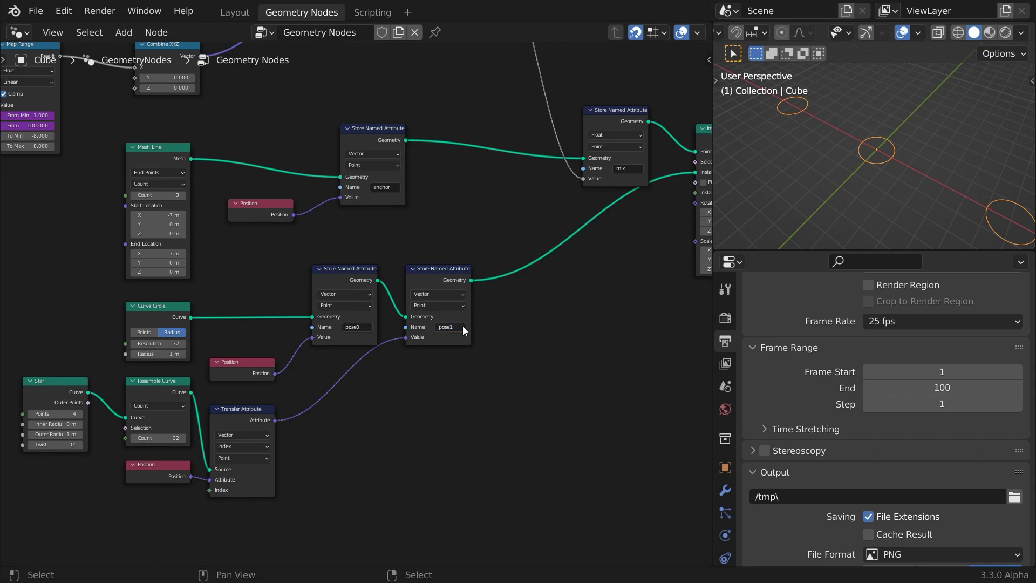
Step: Drop a new Set Position node onto the link from Realize Instances to Join Geometry
key("Home")
scroll(545, 315, "up", 5)
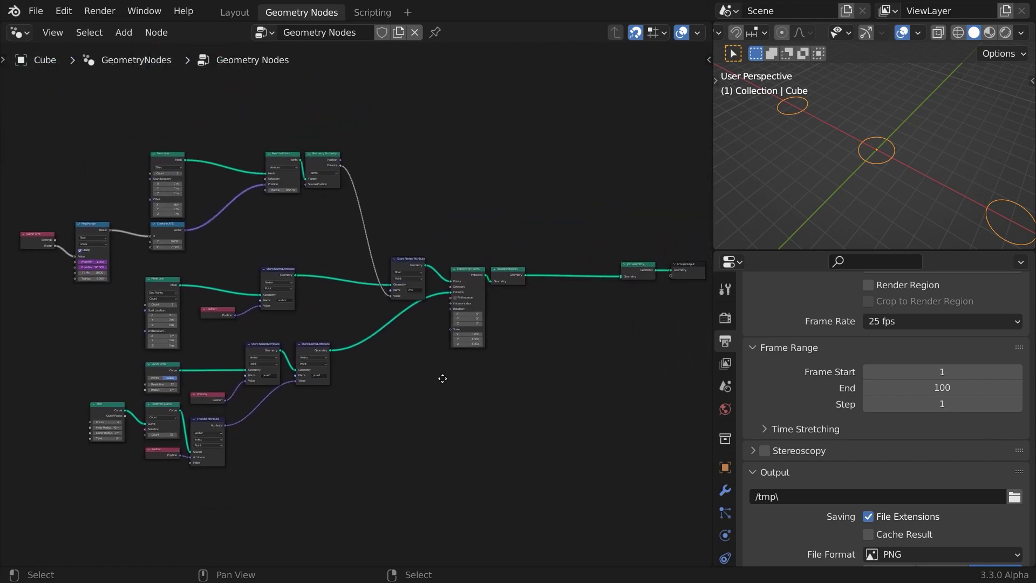
scroll(555, 336, "up", 3)
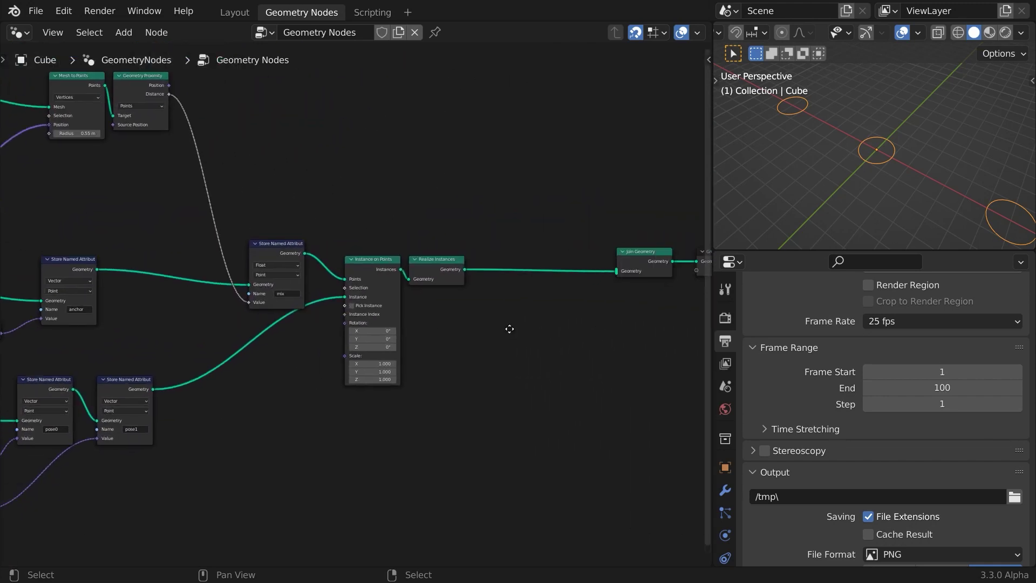
key("shift+a")
mouse_move(487, 339)
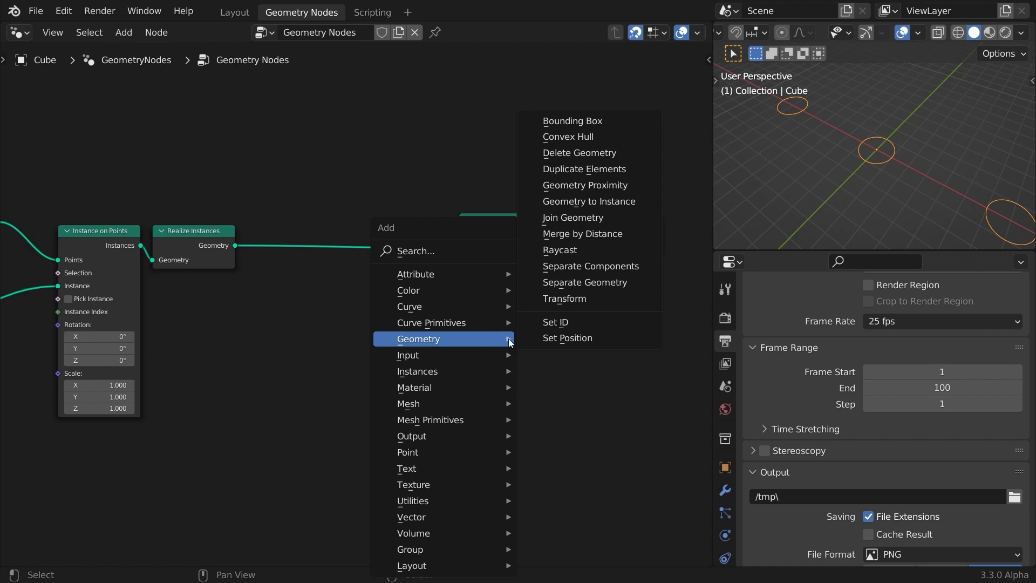
left_click(565, 339)
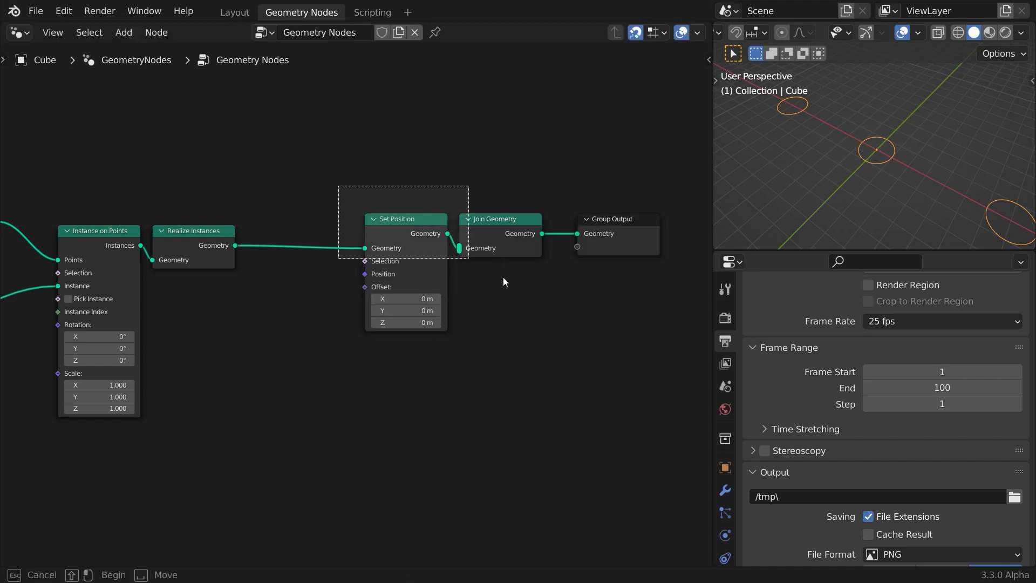
key("x")
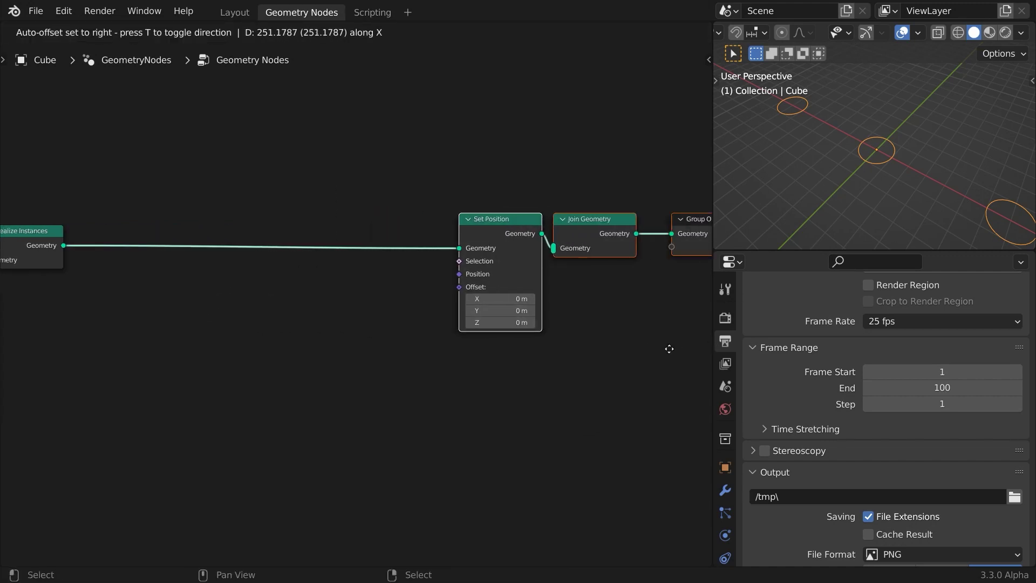
left_click(668, 349)
middle_click_drag(180, 363, 225, 356)
Step: Add a Named Attribute node and stack two duplicates below it
key("shift+a")
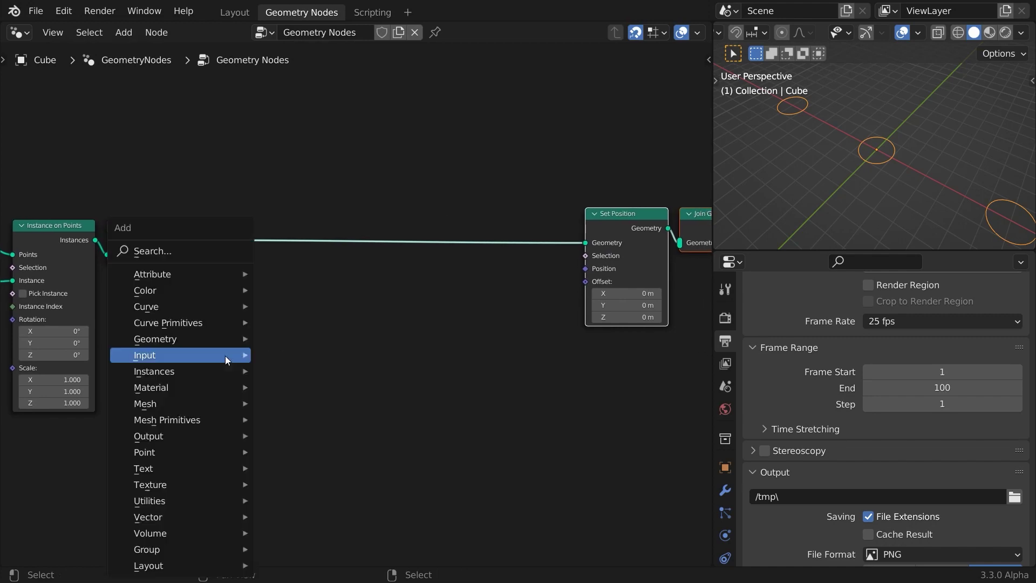
mouse_move(225, 355)
left_click(308, 292)
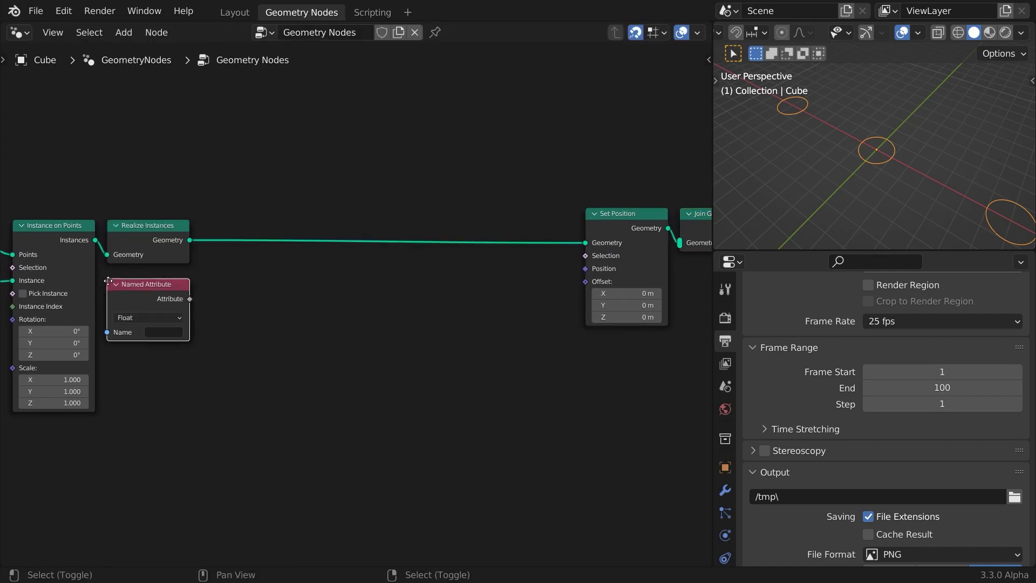
key("shift+d")
left_click(109, 352)
key("shift+d")
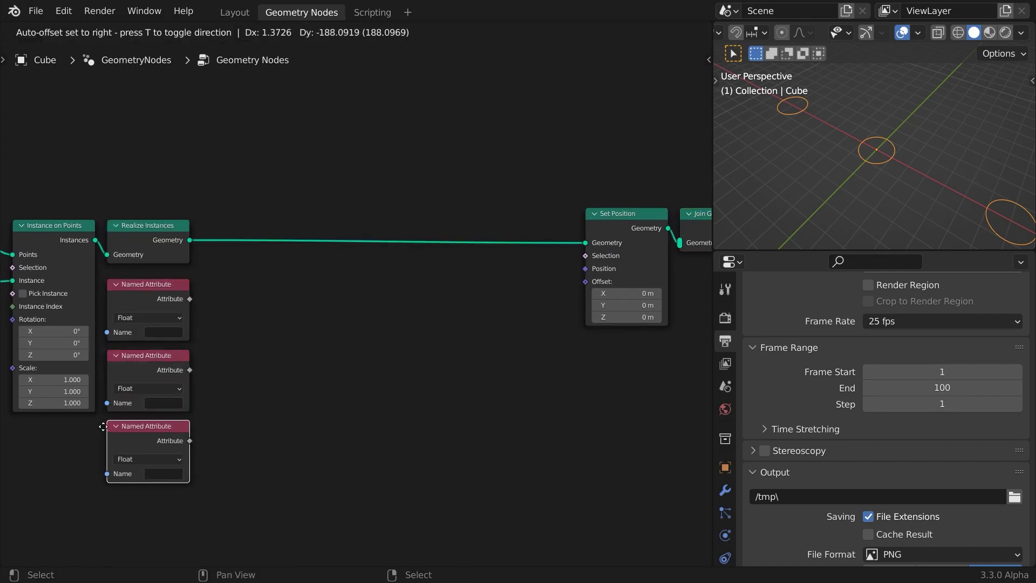
left_click(99, 429)
Step: Set two nodes to Vector reading pose0 and pose1, and the float node to read mix
left_click(146, 388)
left_click(138, 429)
left_click(147, 459)
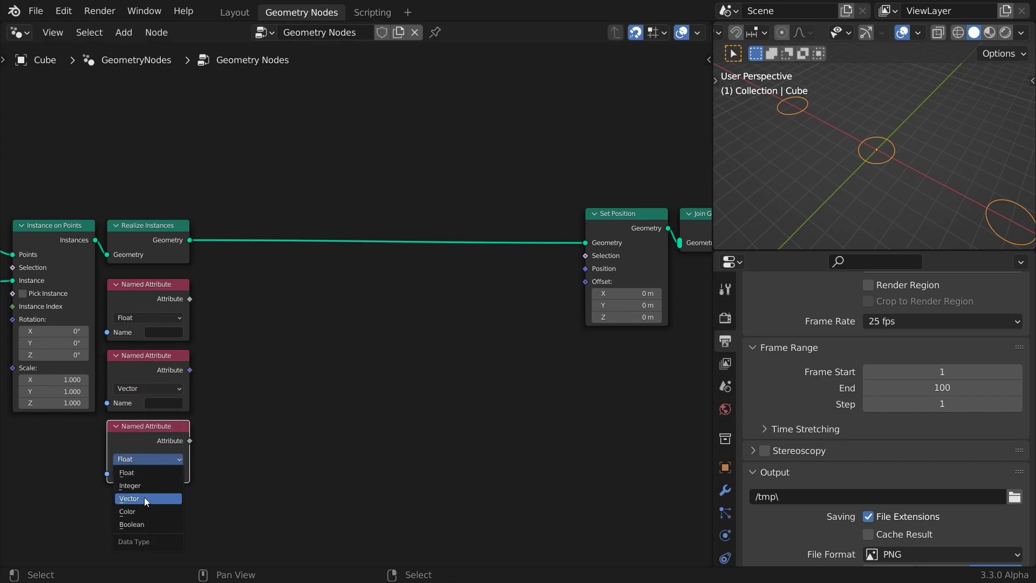
left_click(144, 497)
left_click(162, 402)
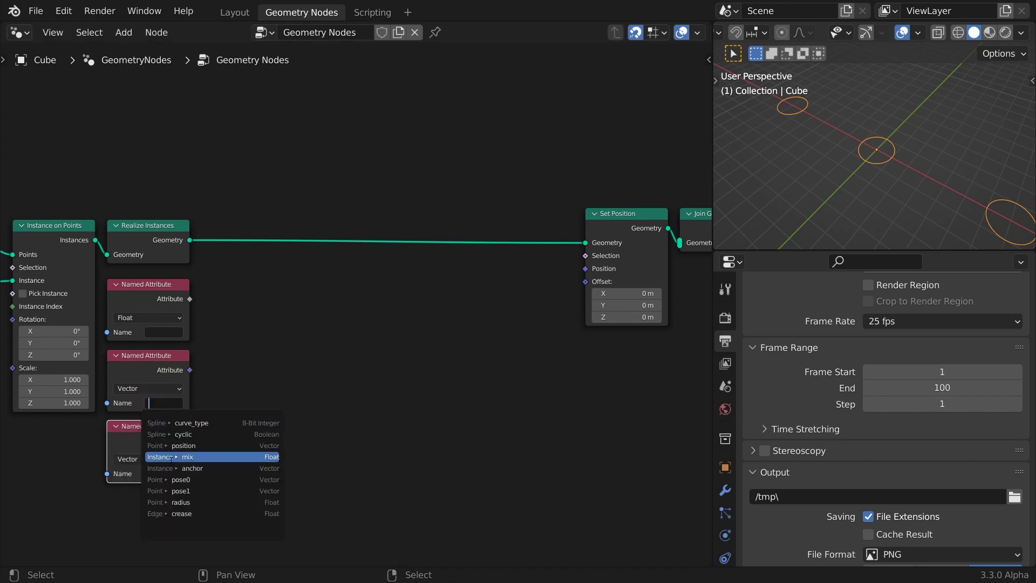
left_click(184, 479)
left_click(173, 475)
left_click(198, 416)
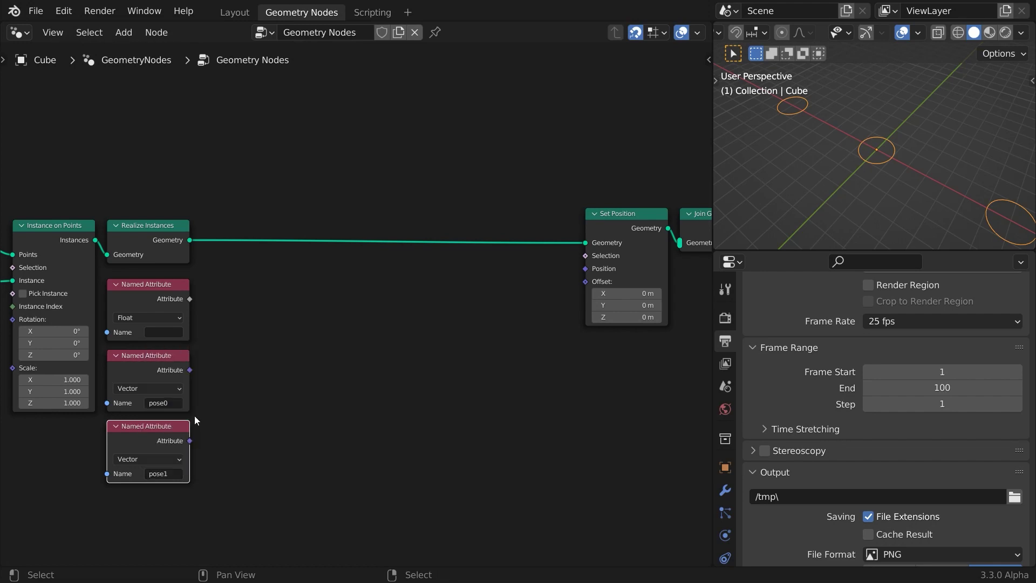
left_click(174, 335)
left_click(194, 386)
Step: Add a Mix node blending pose0 and pose1 by mix, driving Set Position's Position
key("shift+a")
mouse_move(349, 281)
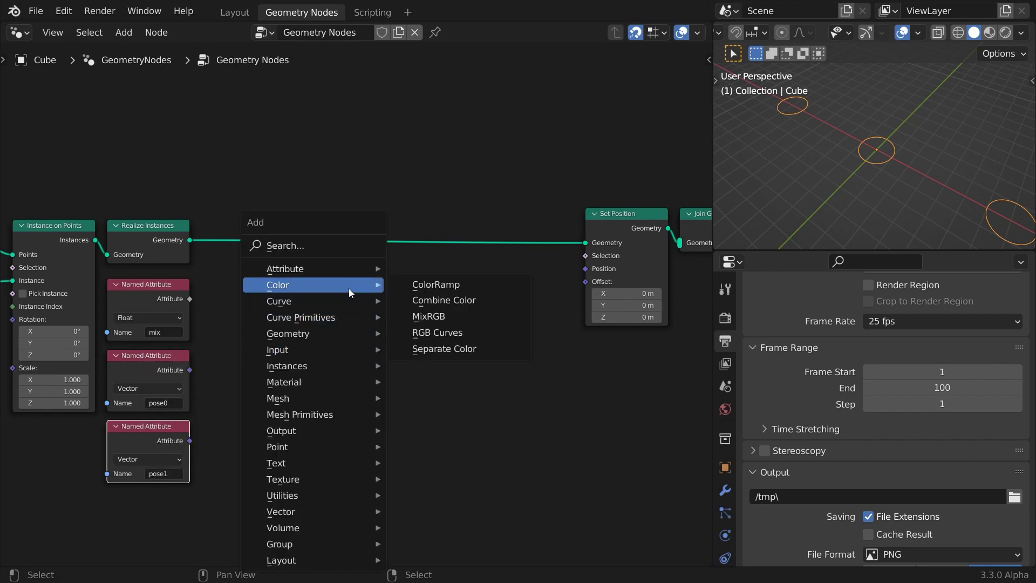
left_click(449, 315)
left_click(284, 279)
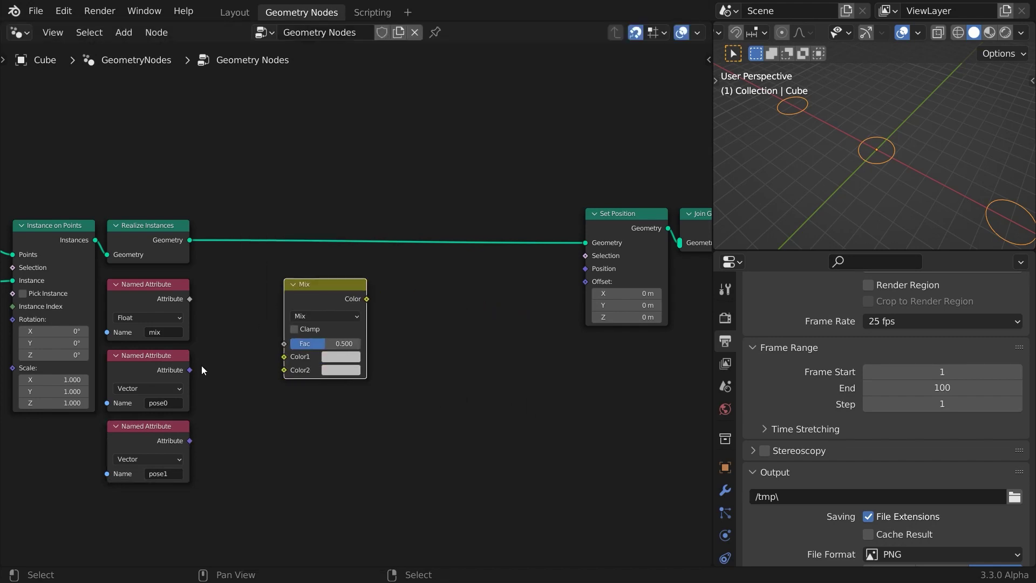
left_click_drag(189, 370, 285, 357)
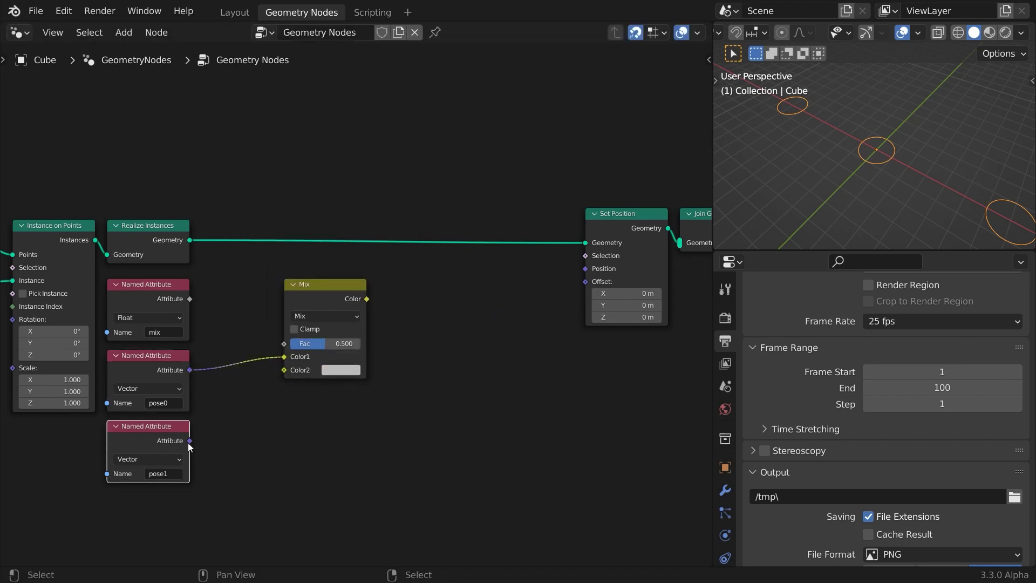
left_click_drag(189, 440, 282, 370)
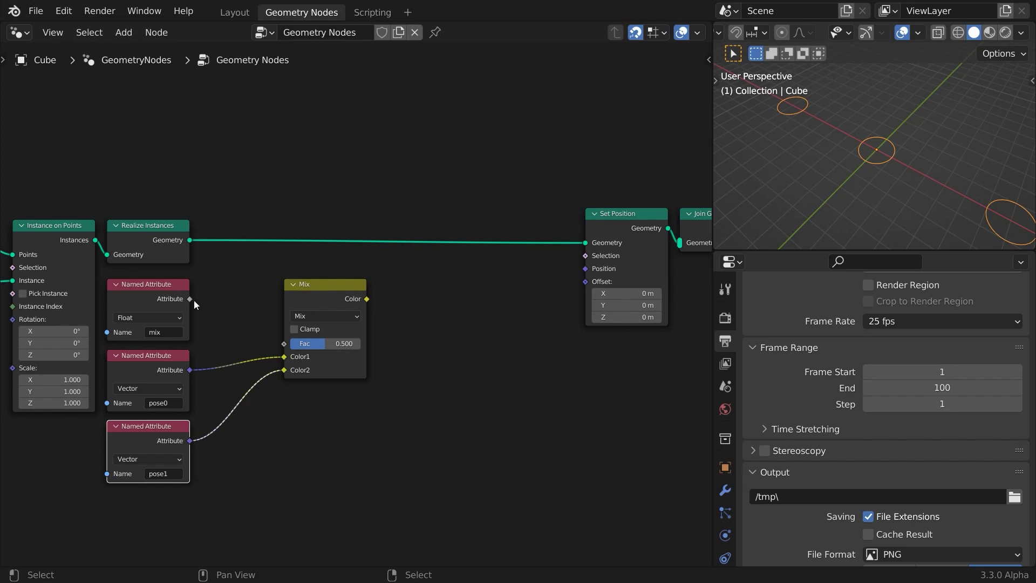
left_click_drag(189, 299, 283, 345)
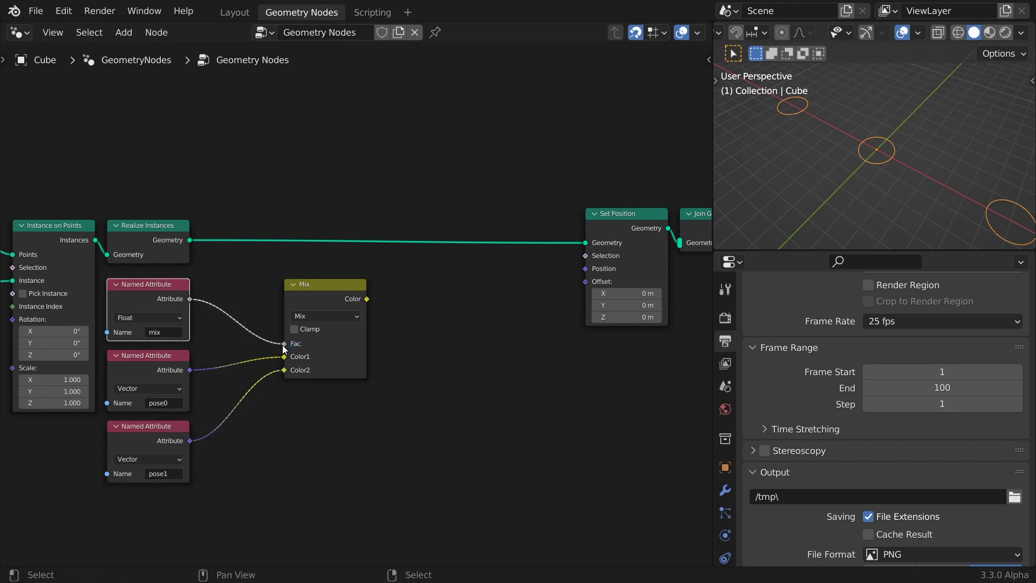
left_click_drag(368, 299, 587, 272)
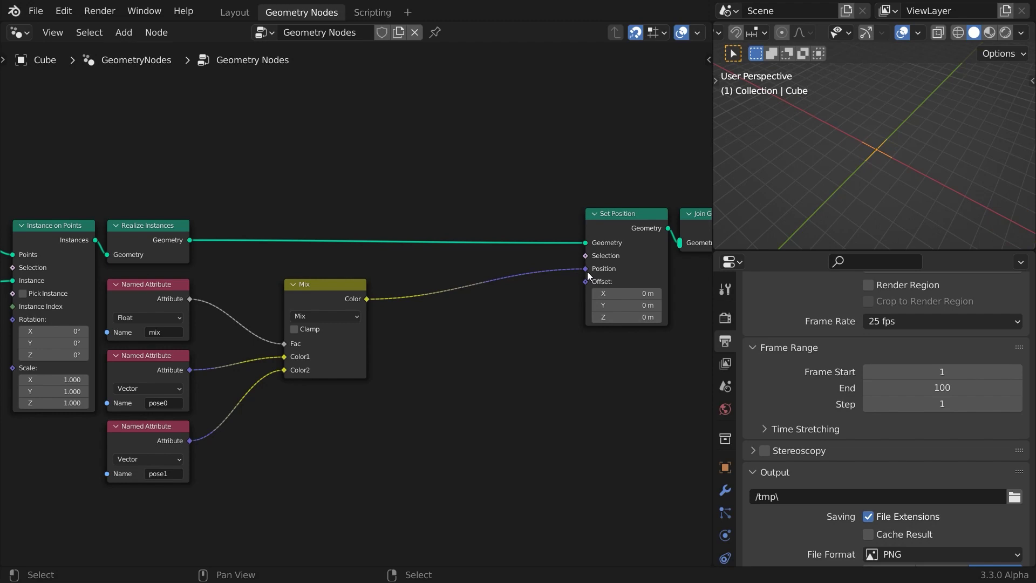
Step: Play the animation to check the circles blending into stars
left_click(332, 286)
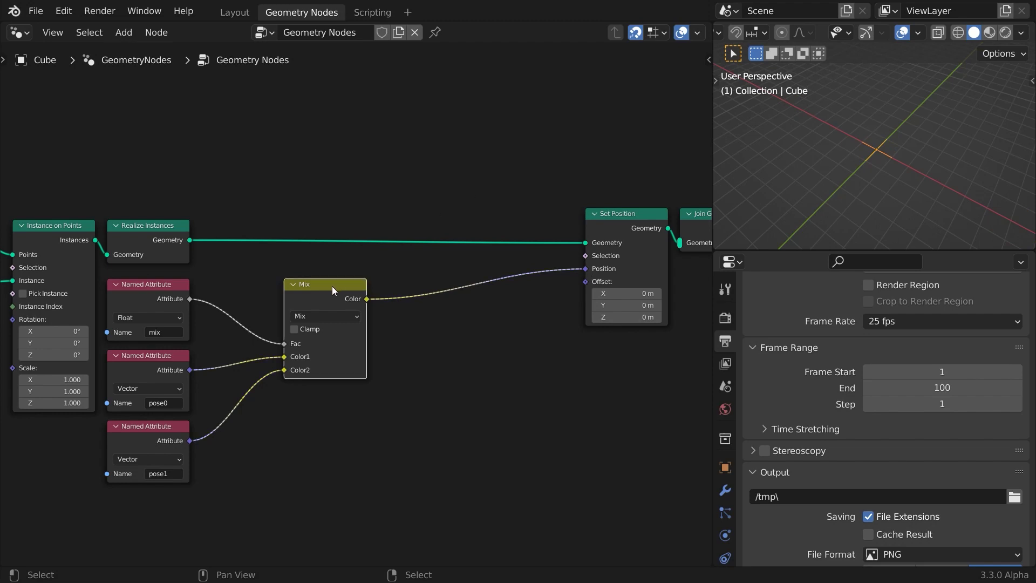
key("space")
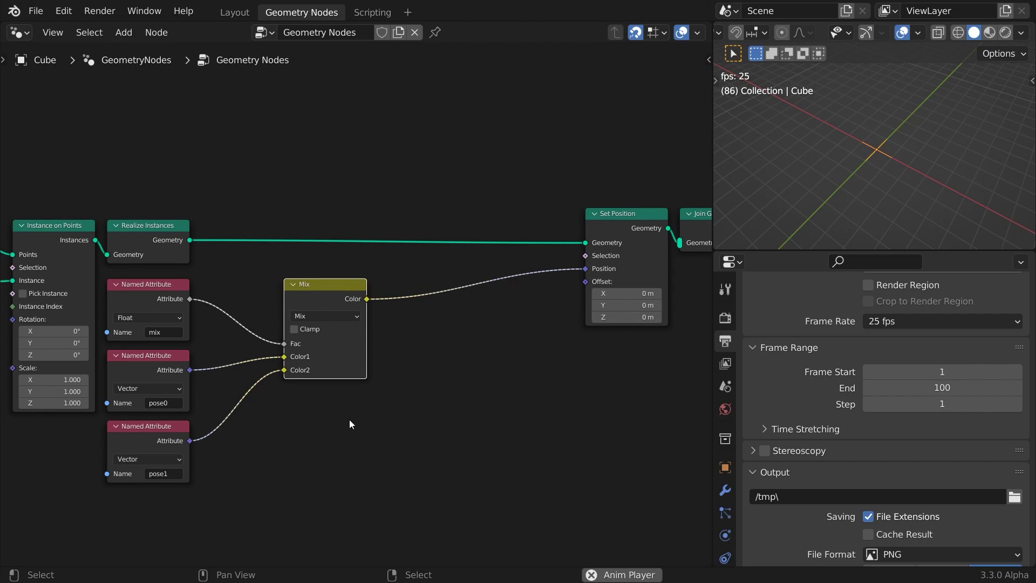
scroll(348, 420, "down", 3)
middle_click_drag(167, 452, 513, 377)
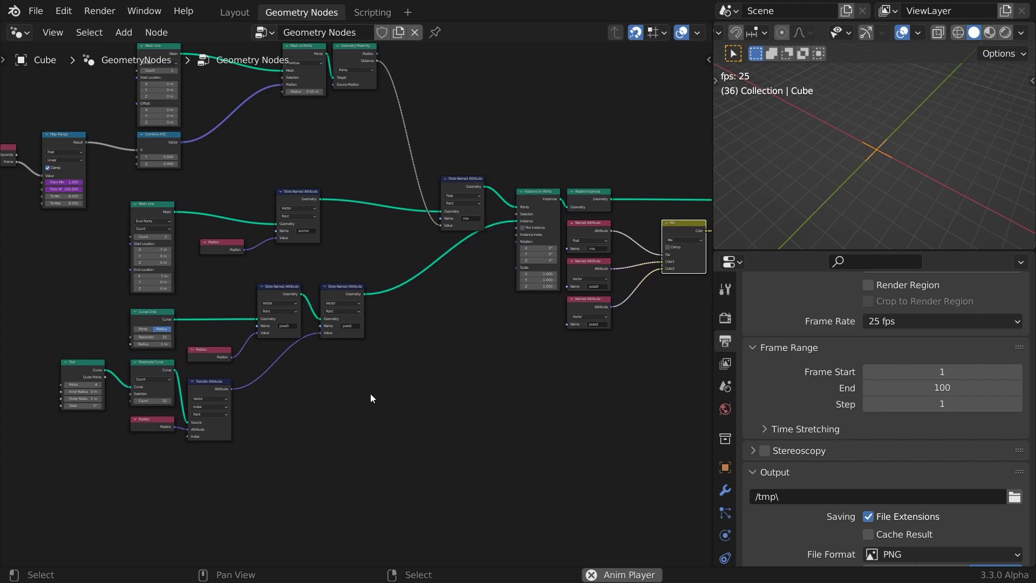
middle_click_drag(646, 333, 307, 408)
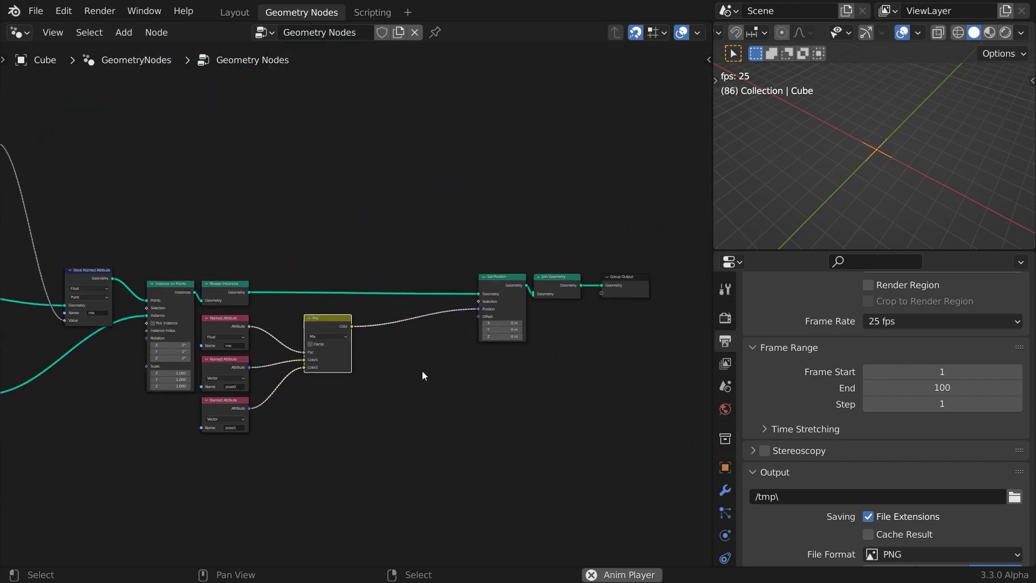
Step: Duplicate the pose1 Named Attribute node and make the copy read the anchor attribute
scroll(422, 370, "up", 2)
key("Escape")
left_click(193, 418)
key("shift+d")
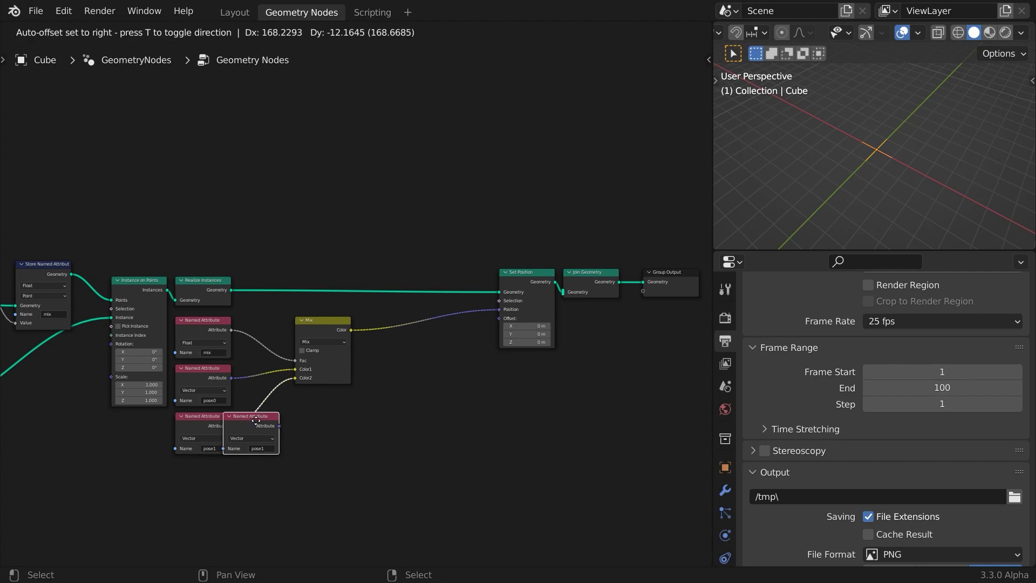
left_click(332, 438)
left_click(338, 433)
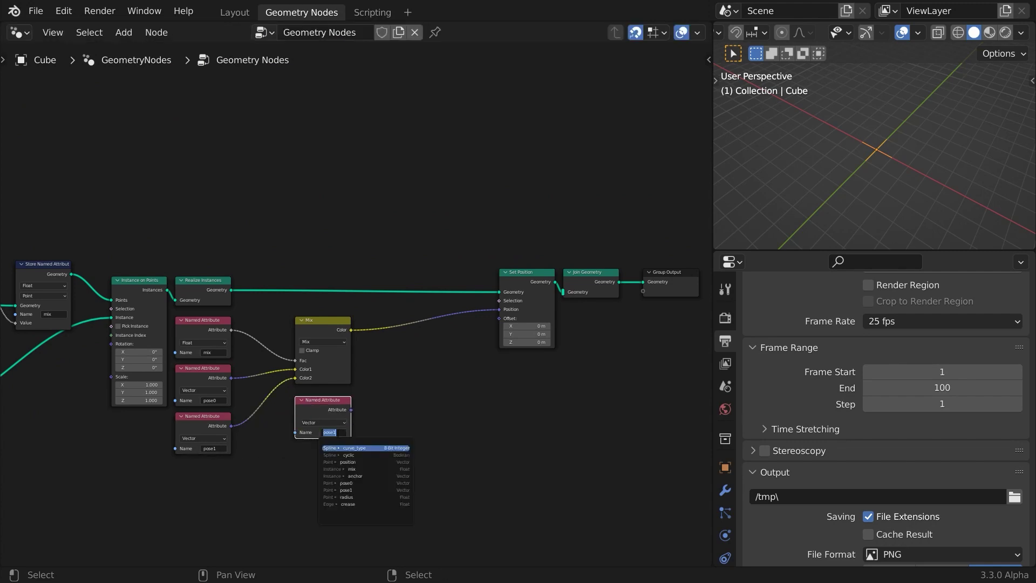
left_click(360, 476)
Step: Insert a vector Add node before Set Position, feed anchor into its second input, and play
key("shift+a")
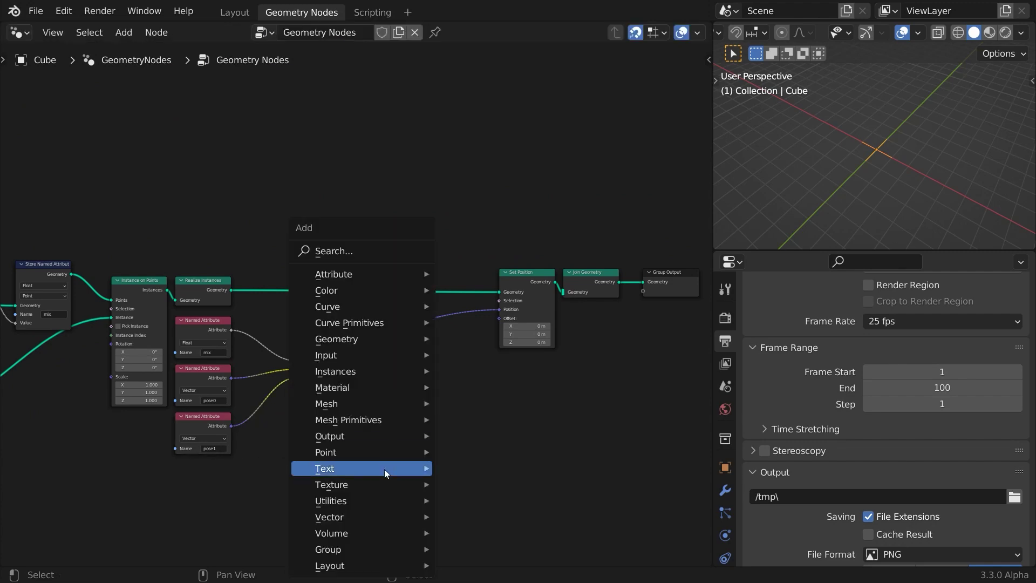
mouse_move(387, 514)
left_click(456, 501)
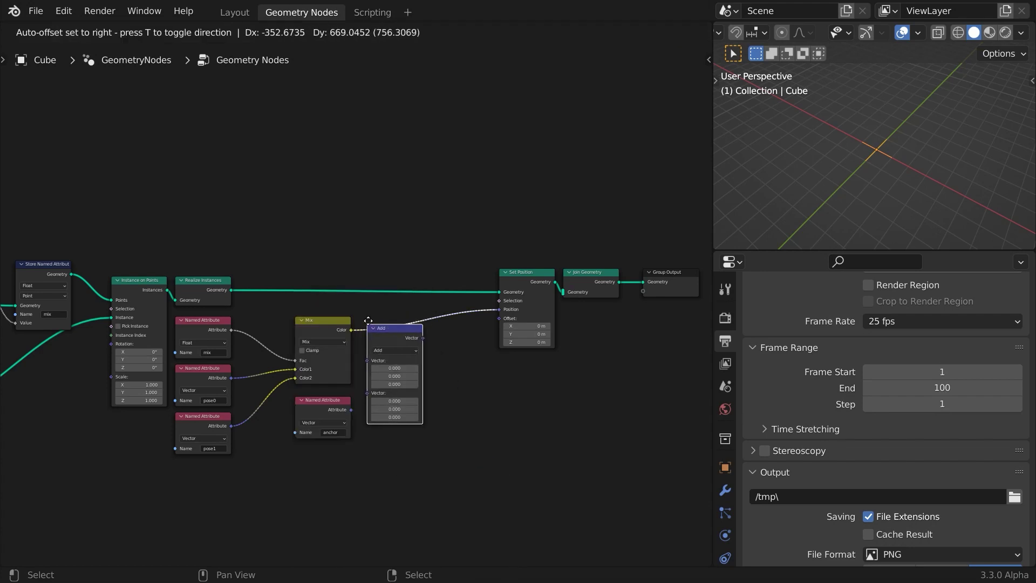
left_click_drag(368, 321, 378, 316)
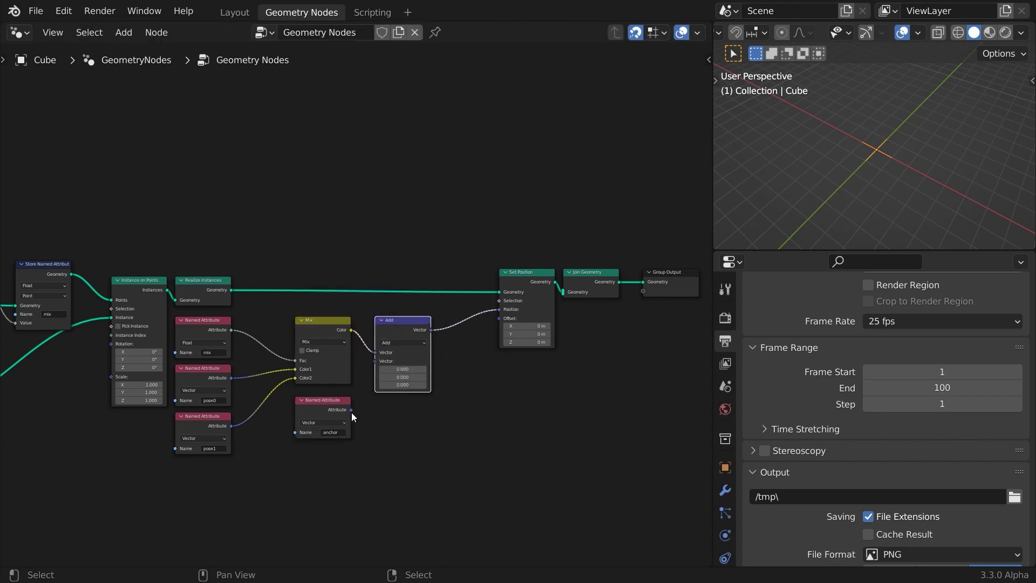
left_click_drag(352, 413, 378, 362)
key("space")
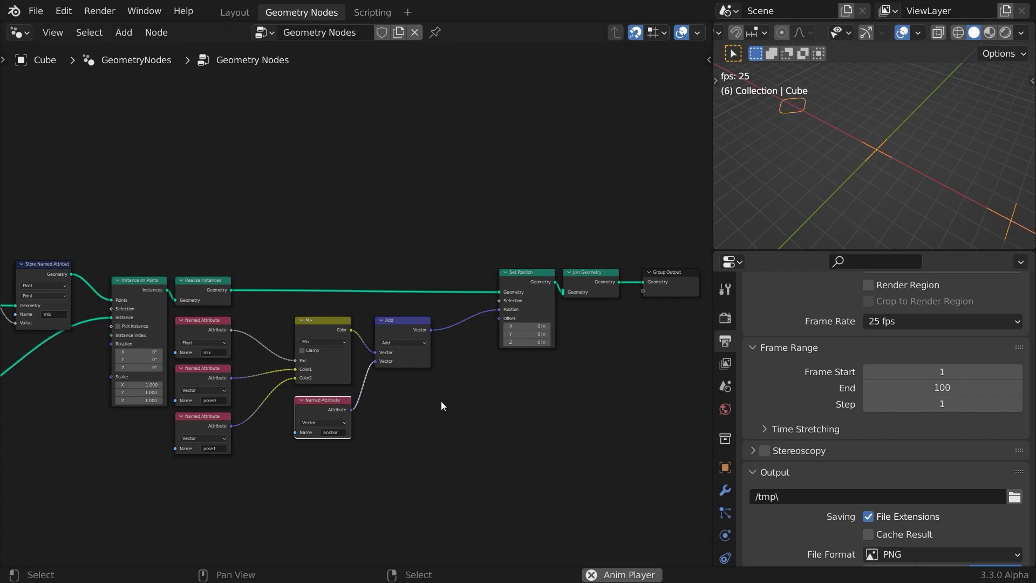
Step: Add a Honeycomb group node at the upper left of the node tree
scroll(440, 400, "down", 3)
middle_click_drag(191, 419, 442, 406)
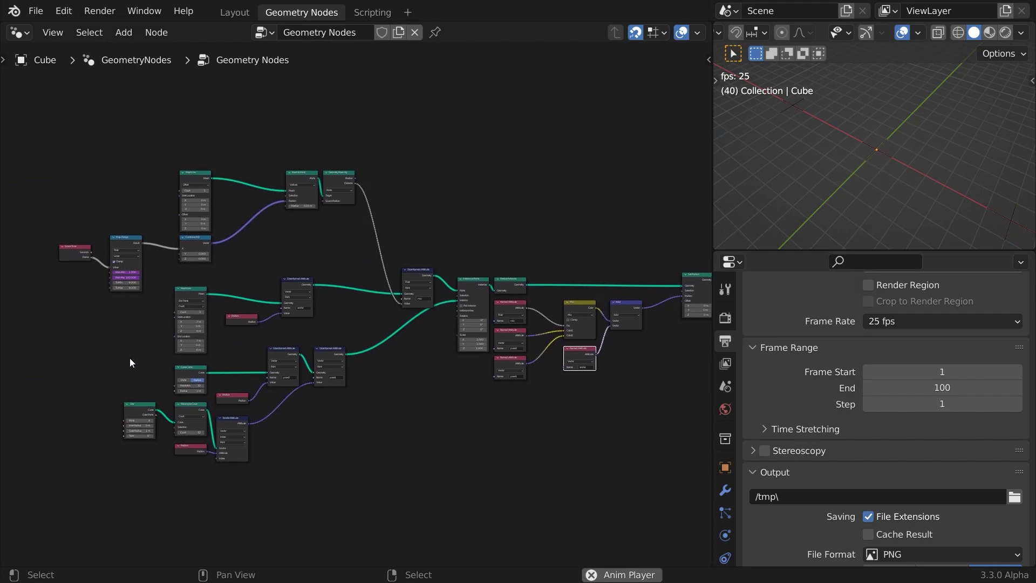
middle_click_drag(130, 357, 199, 333)
scroll(199, 333, "up", 3)
key("shift+a")
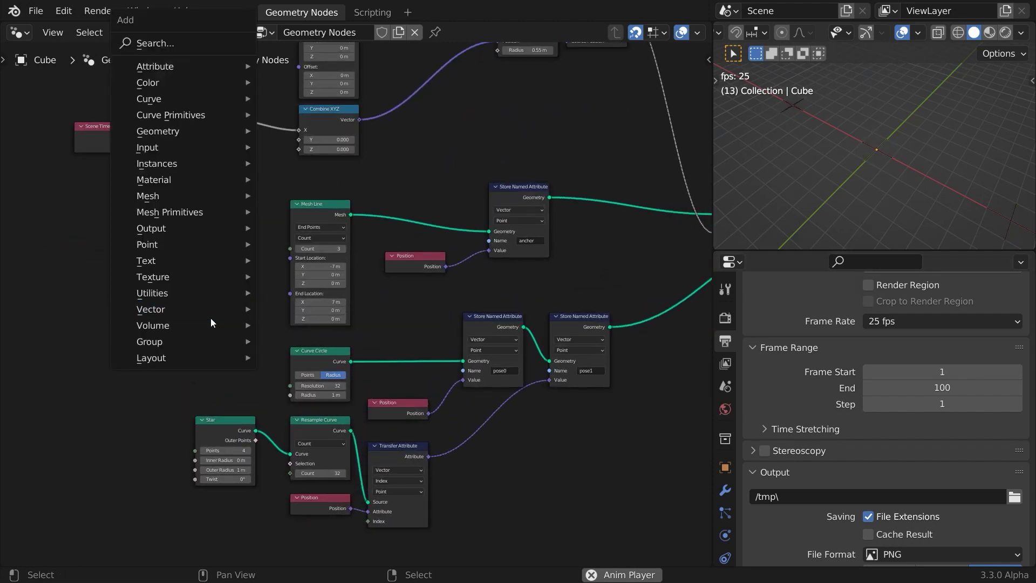
mouse_move(203, 341)
left_click(306, 420)
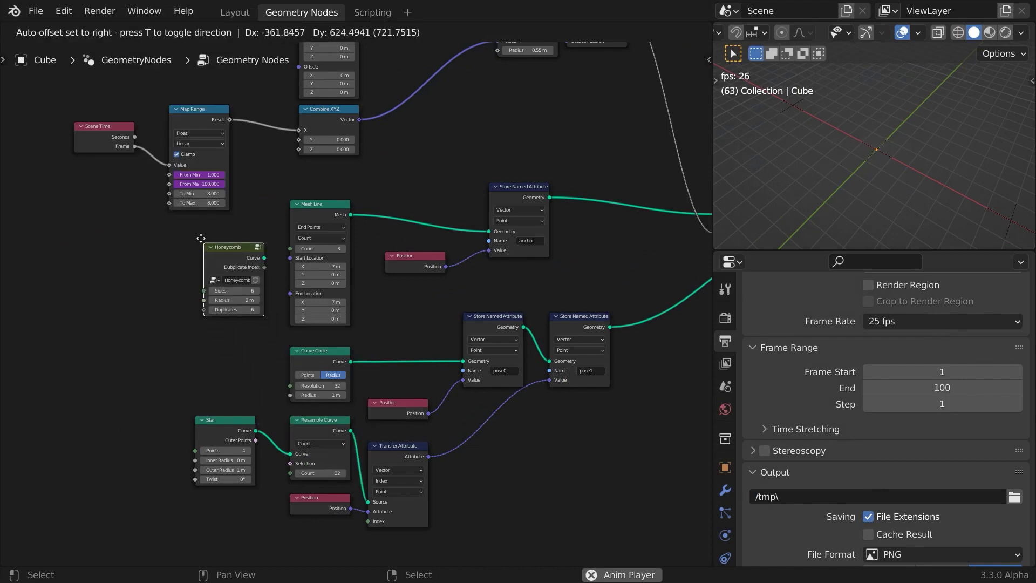
left_click(225, 243)
Step: Feed the Honeycomb curve into the anchor store, delete Mesh Line, and move Honeycomb into its place
key("Escape")
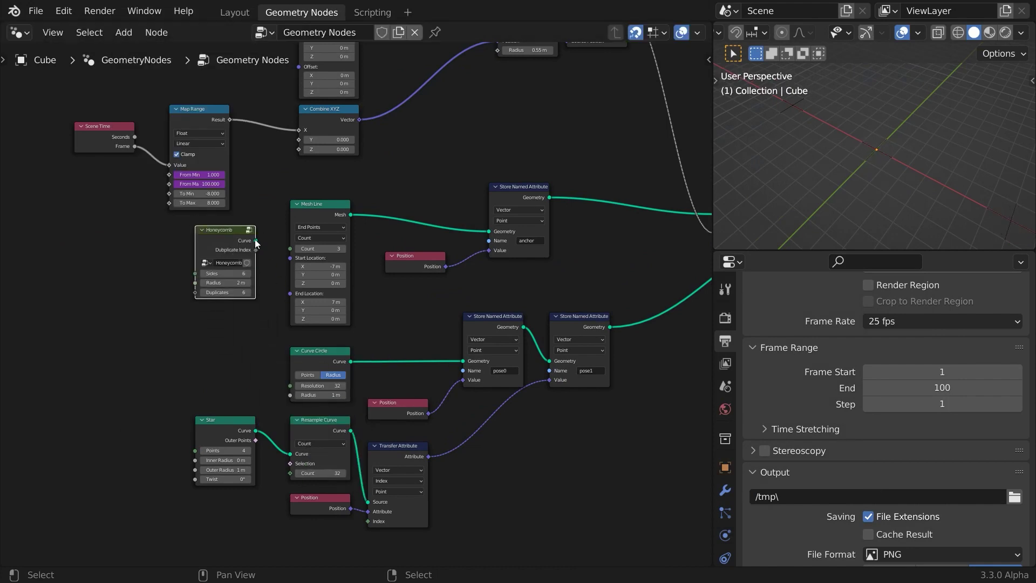
left_click_drag(255, 241, 490, 232)
left_click(332, 205)
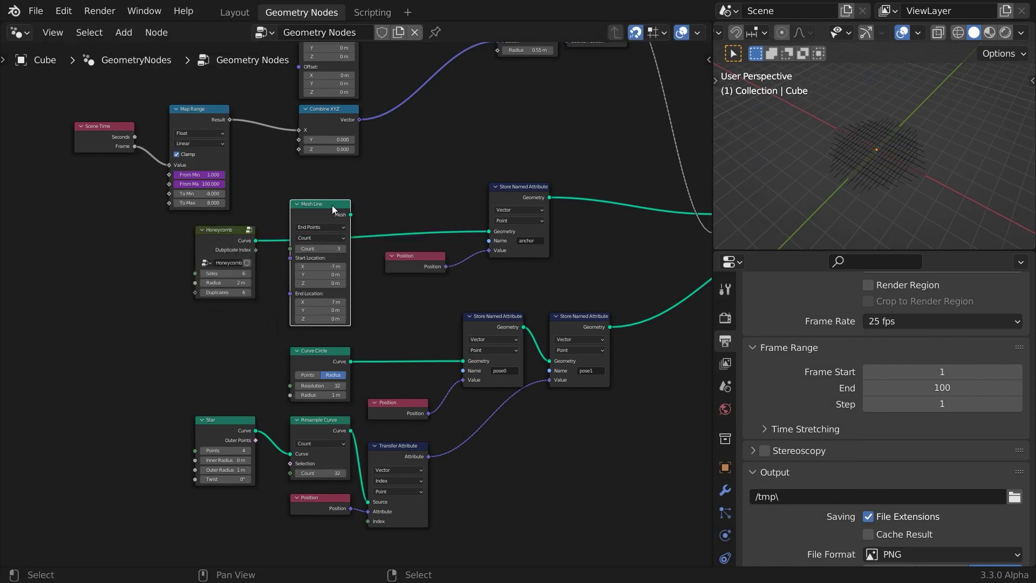
key("x")
left_click_drag(219, 230, 315, 205)
Step: Preview the instanced circles and enlarge the Honeycomb radius to 7.8 m
scroll(580, 250, "down", 2)
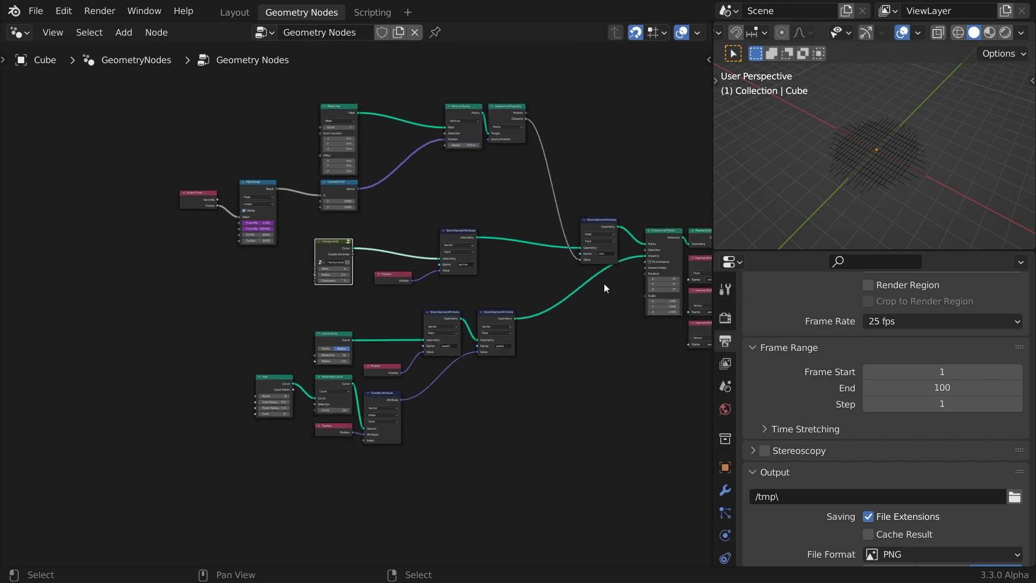
middle_click_drag(604, 283, 194, 313)
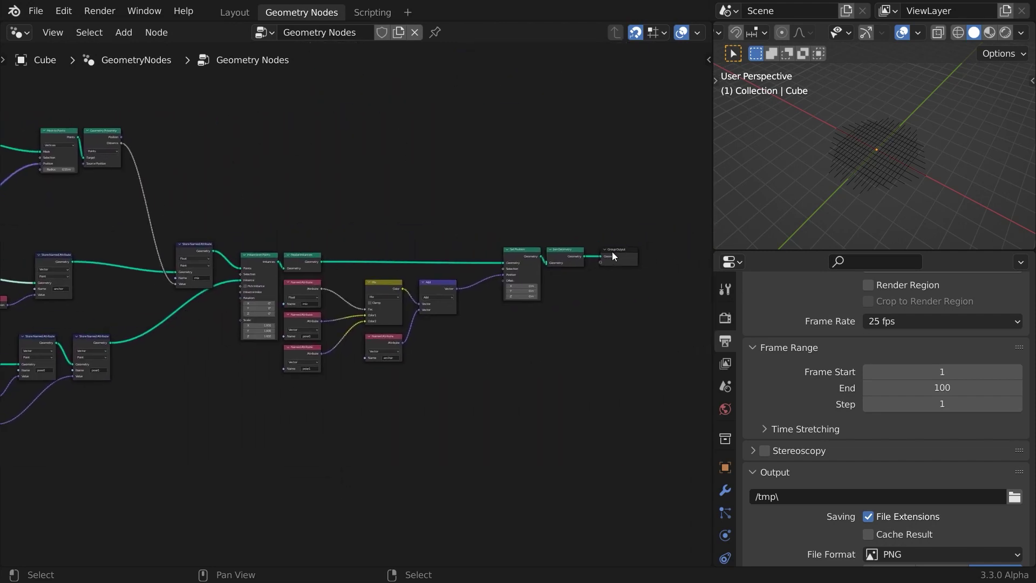
left_click_drag(611, 252, 620, 185)
left_click(260, 255, "ctrl+shift")
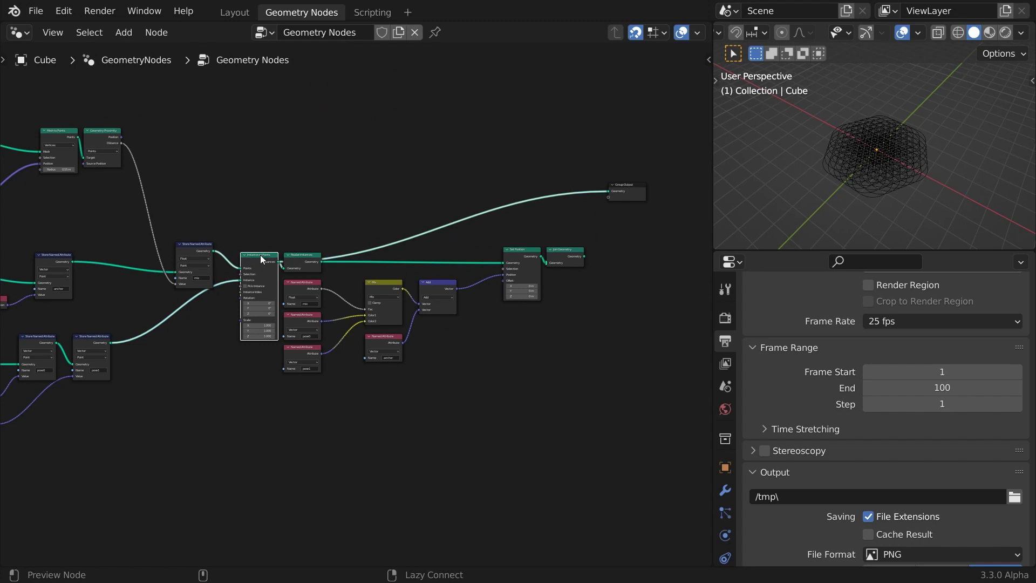
scroll(145, 300, "left", 10, "ctrl")
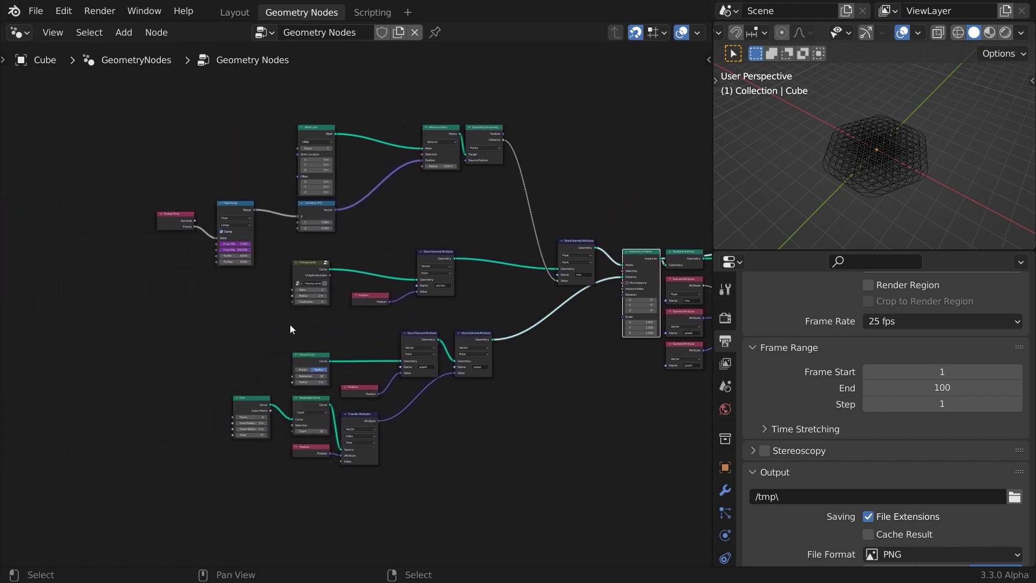
scroll(286, 321, "up", 3)
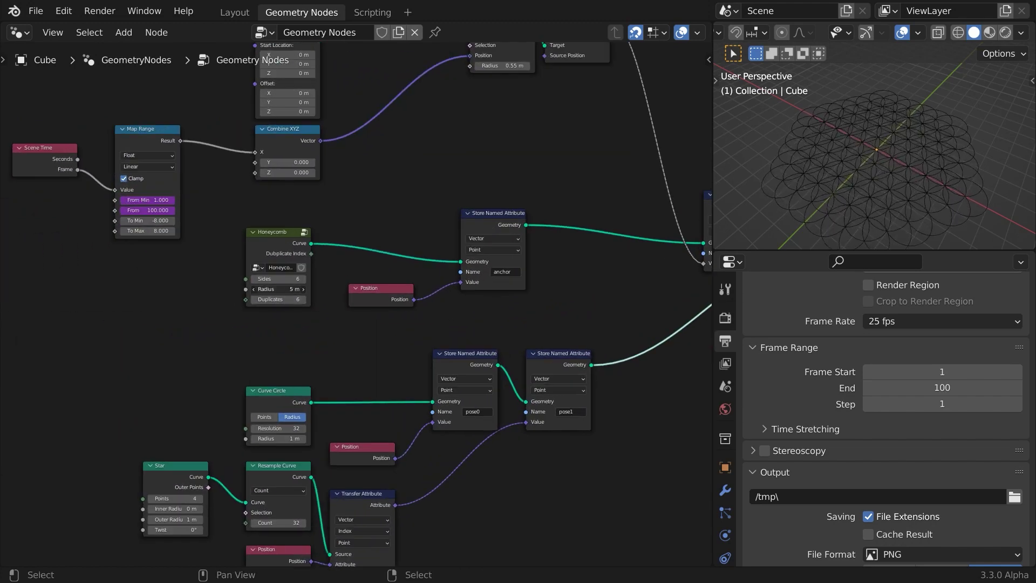
left_click_drag(278, 288, 302, 289)
right_click(844, 189)
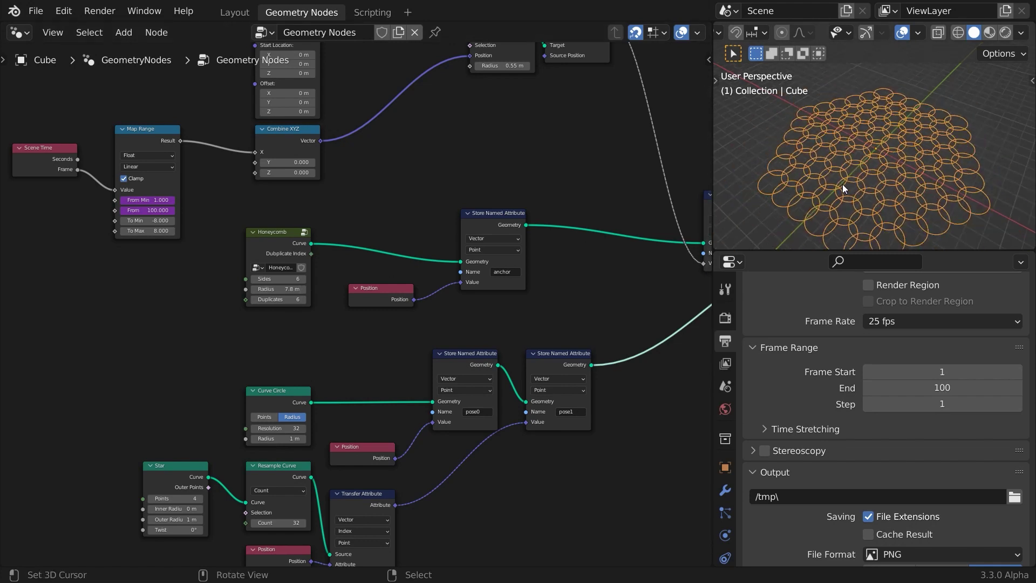
Step: Preview the effector point from Mesh to Points and play the animation to watch it move
scroll(614, 199, "down", 2)
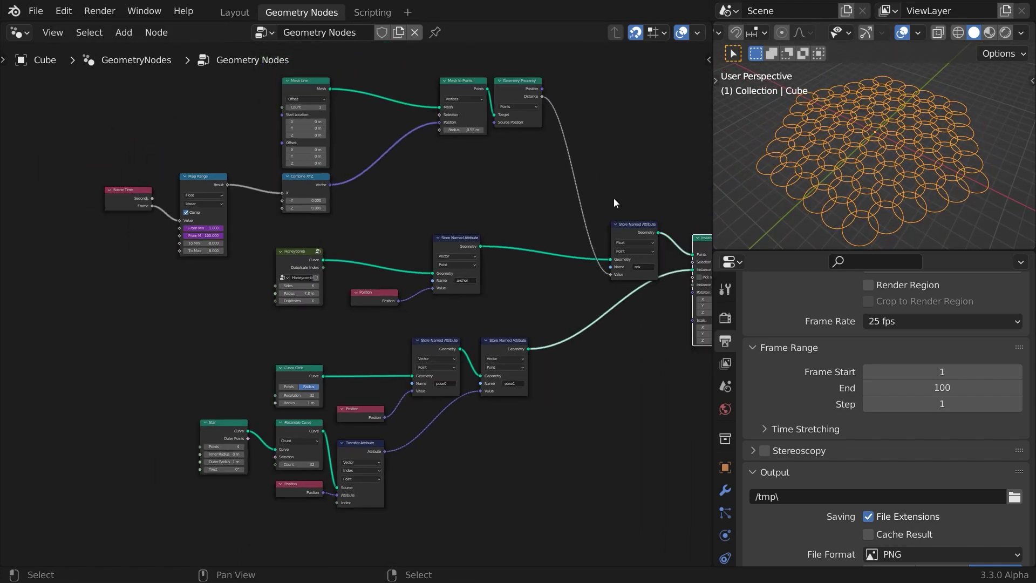
scroll(614, 199, "down", 1)
left_click(458, 80, "ctrl+shift")
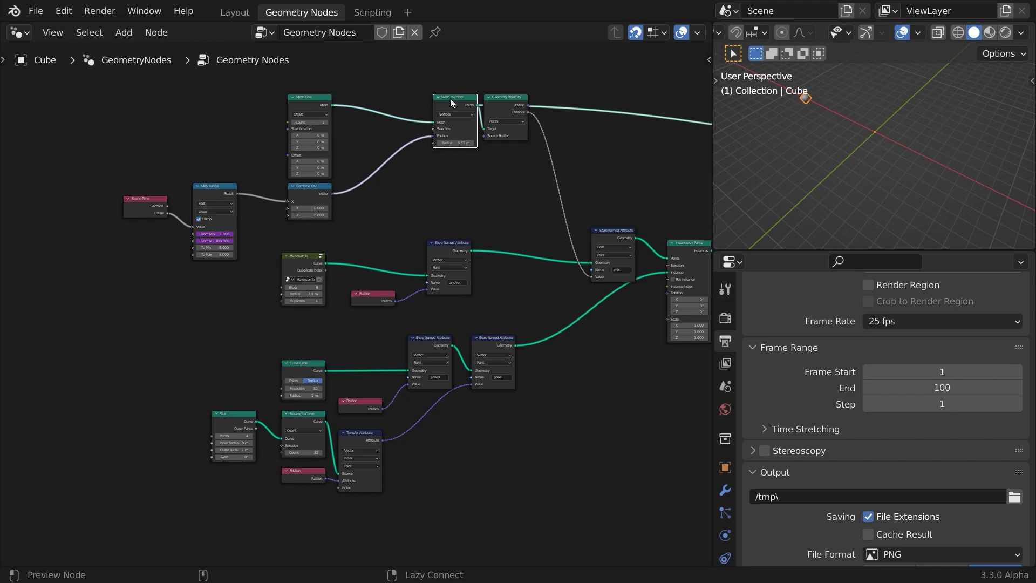
key("space")
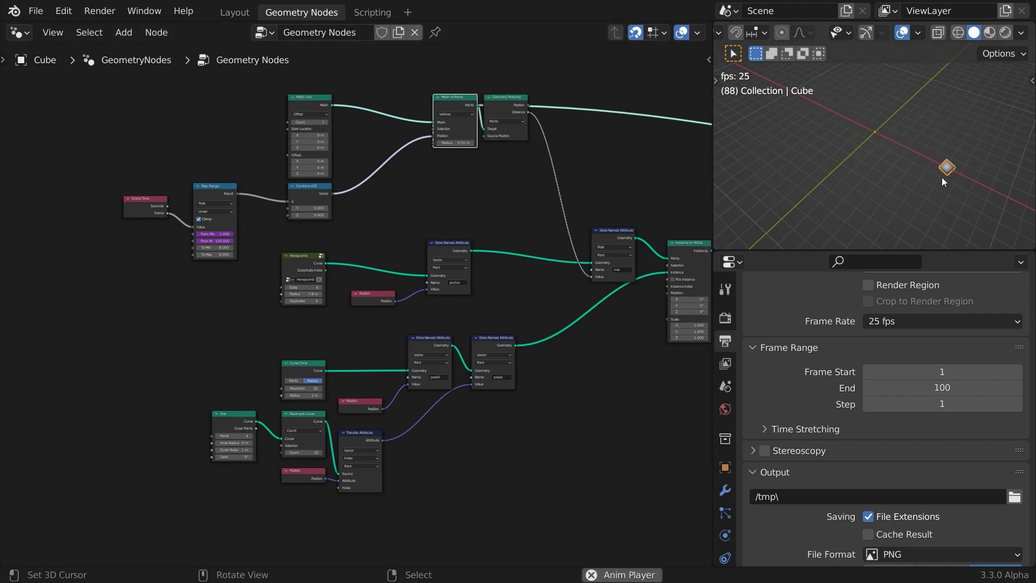
key("Escape")
scroll(231, 276, "up", 3)
Step: Set the Map Range output to run from 0 to 12.566, a full turn
middle_click_drag(215, 258, 237, 312)
left_click(157, 307)
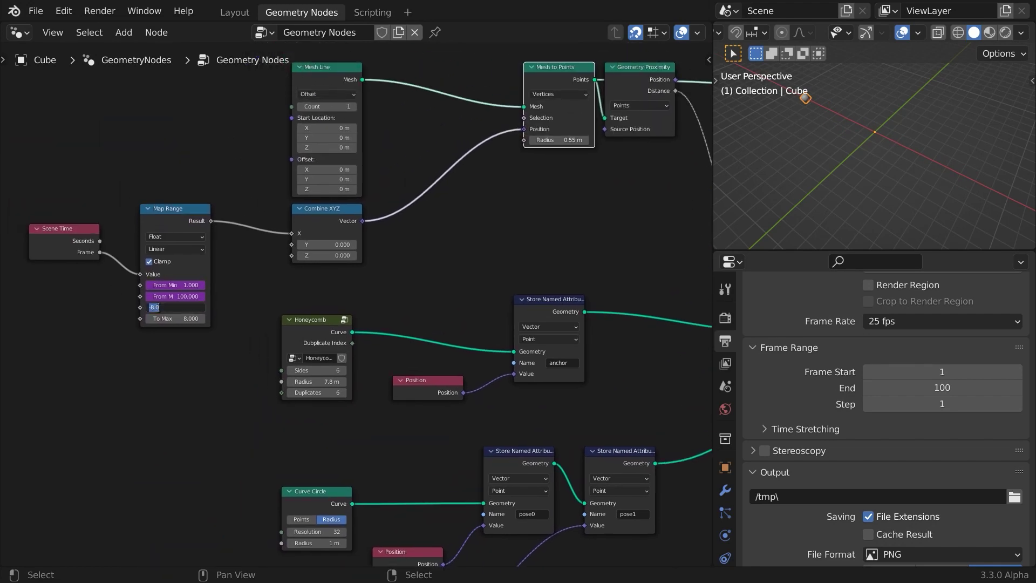
key("Tab")
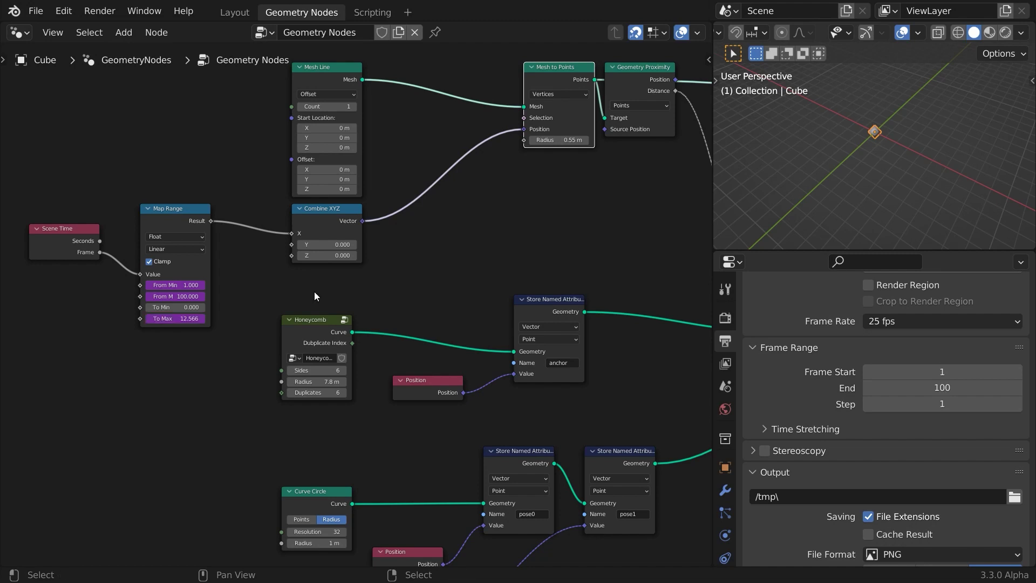
key("Return")
Step: Insert a Sine Math node between Map Range and Combine XYZ
key("shift+a")
mouse_move(241, 295)
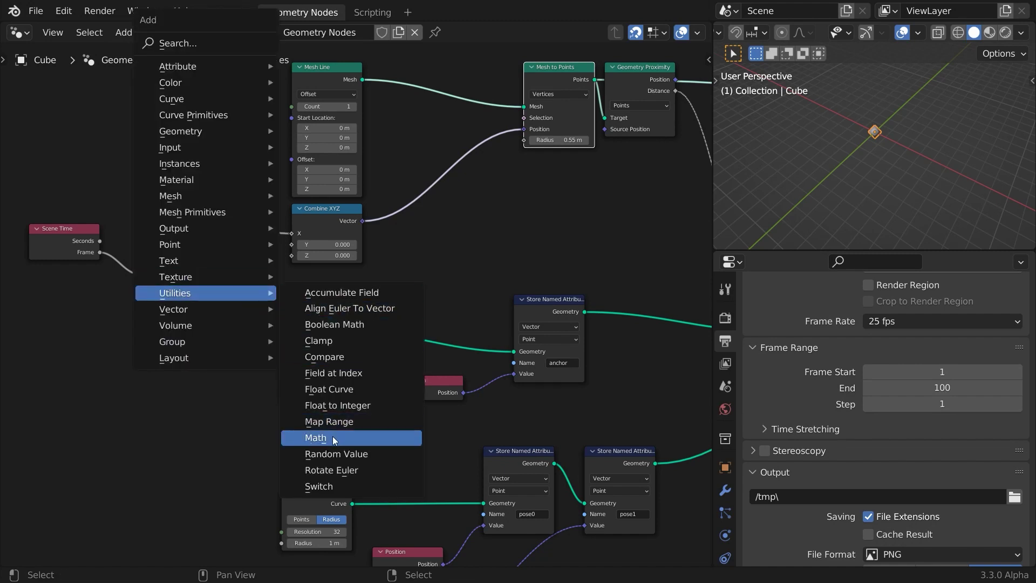
left_click(315, 438)
left_click(230, 225)
left_click(244, 236)
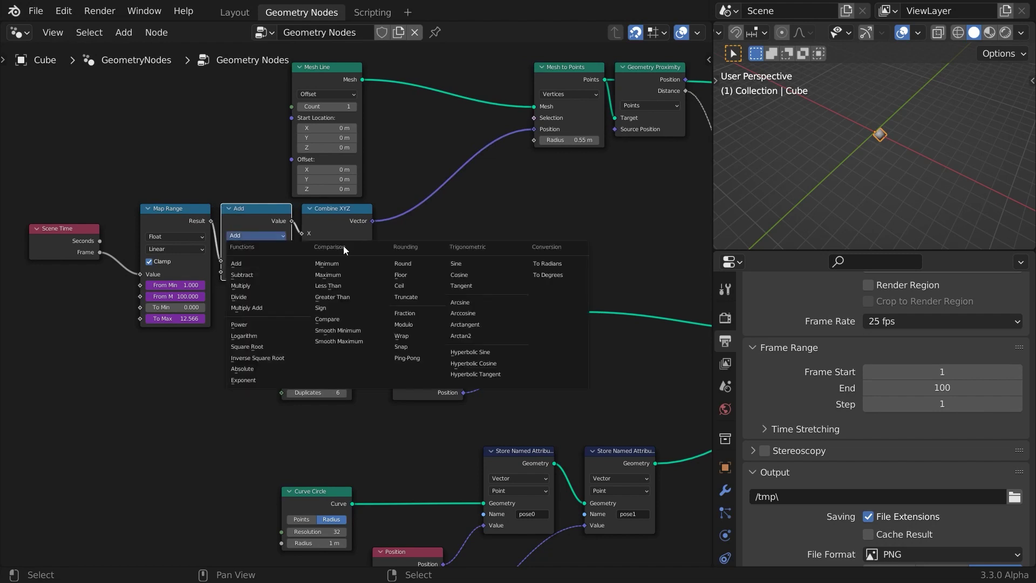
left_click(484, 264)
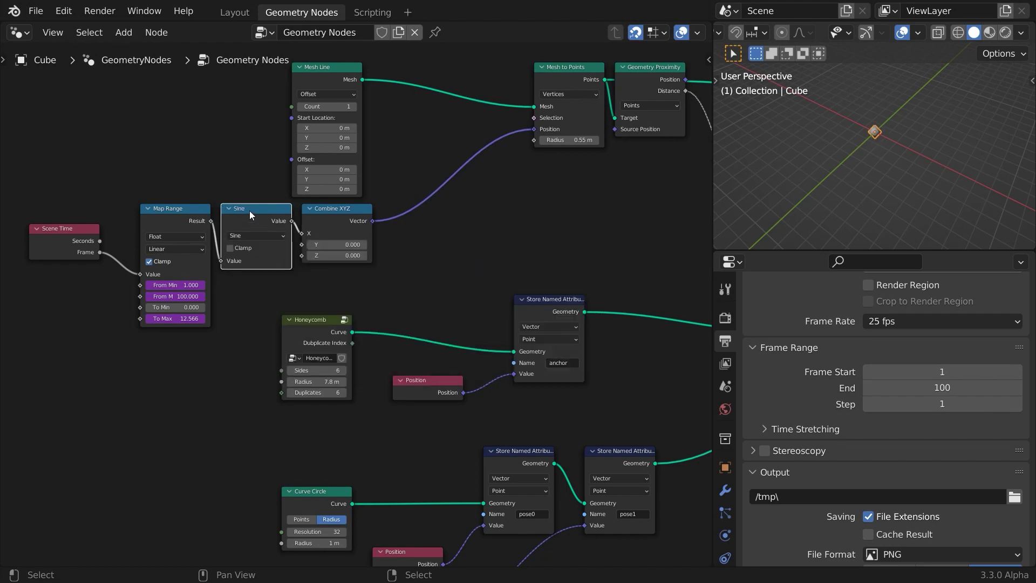
Step: Add a Cosine copy of the Sine node feeding Combine XYZ's Y input
key("ctrl+shift+d")
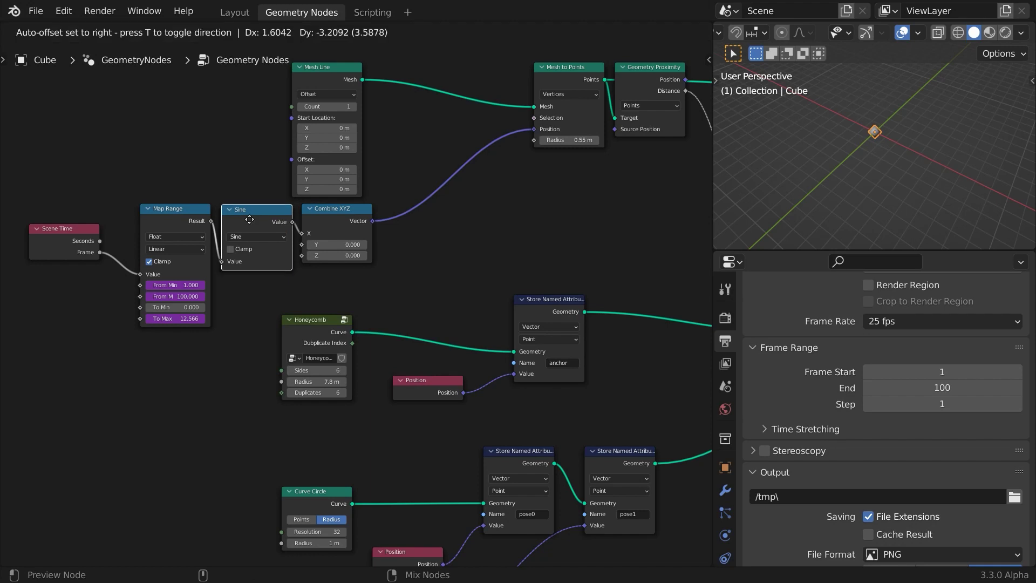
left_click(248, 276)
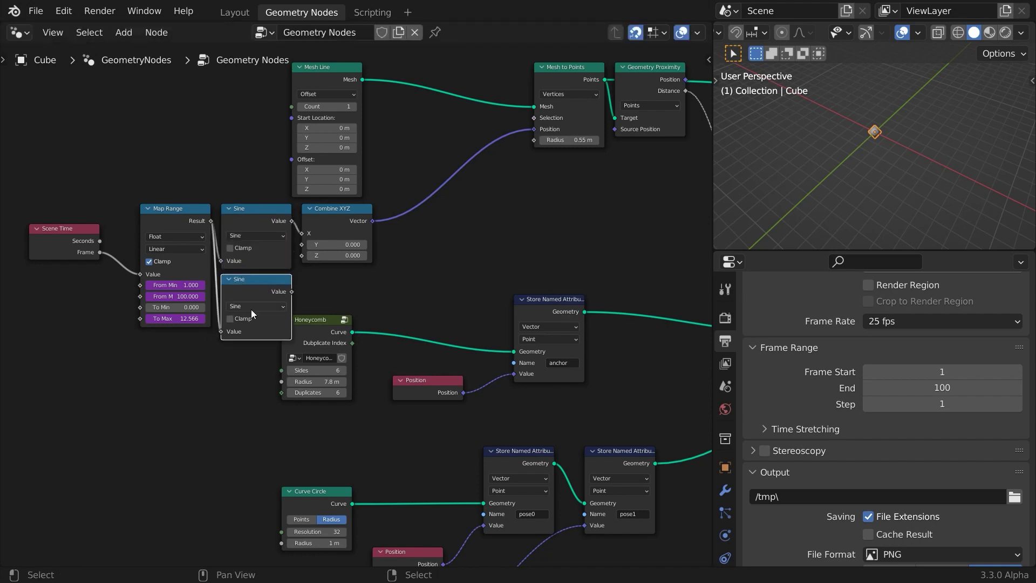
left_click(251, 307)
left_click(472, 346)
left_click_drag(290, 293, 302, 247)
left_click_drag(255, 370, 92, 213)
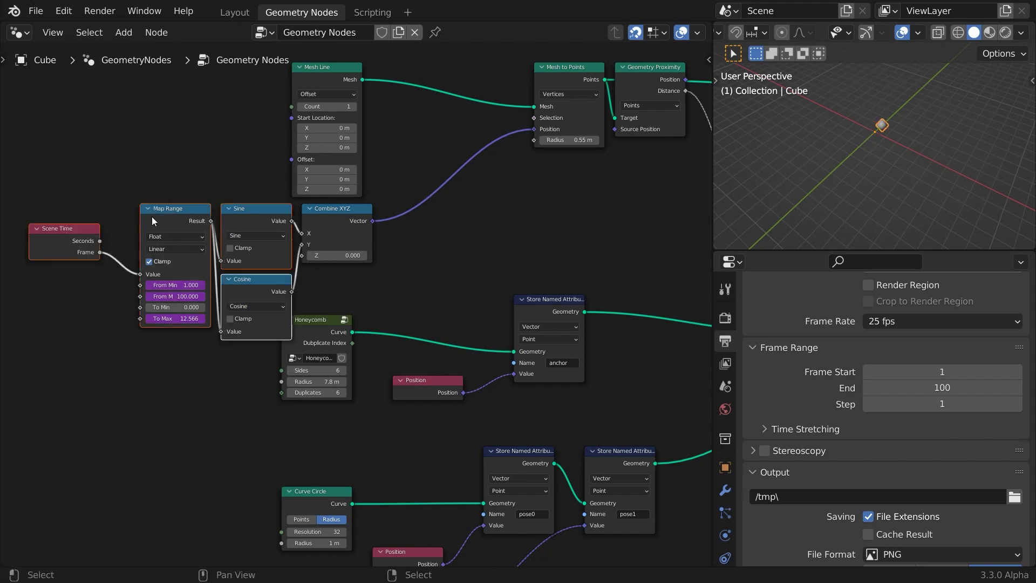
left_click_drag(242, 211, 221, 210)
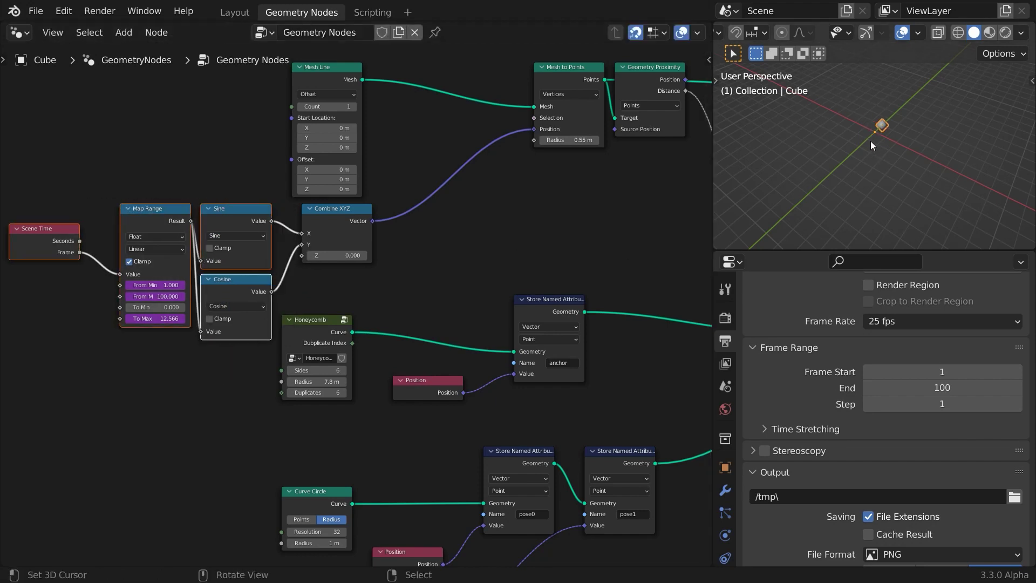
left_click(451, 299)
Step: Insert a Vector Math Scale node with factor 7 before Mesh to Points' Position
key("shift+a")
mouse_move(464, 306)
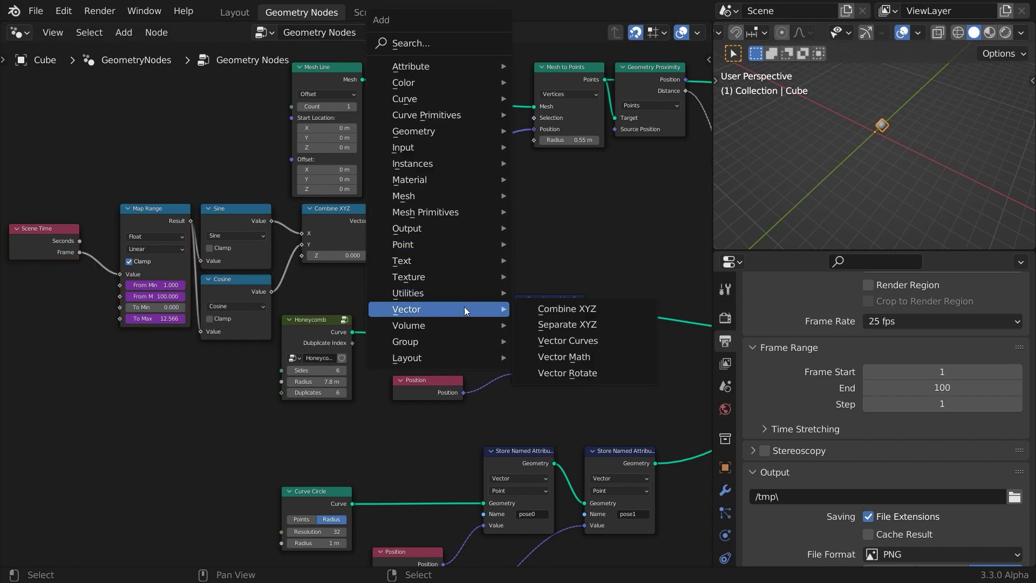
left_click(555, 362)
left_click(415, 153)
left_click(447, 186)
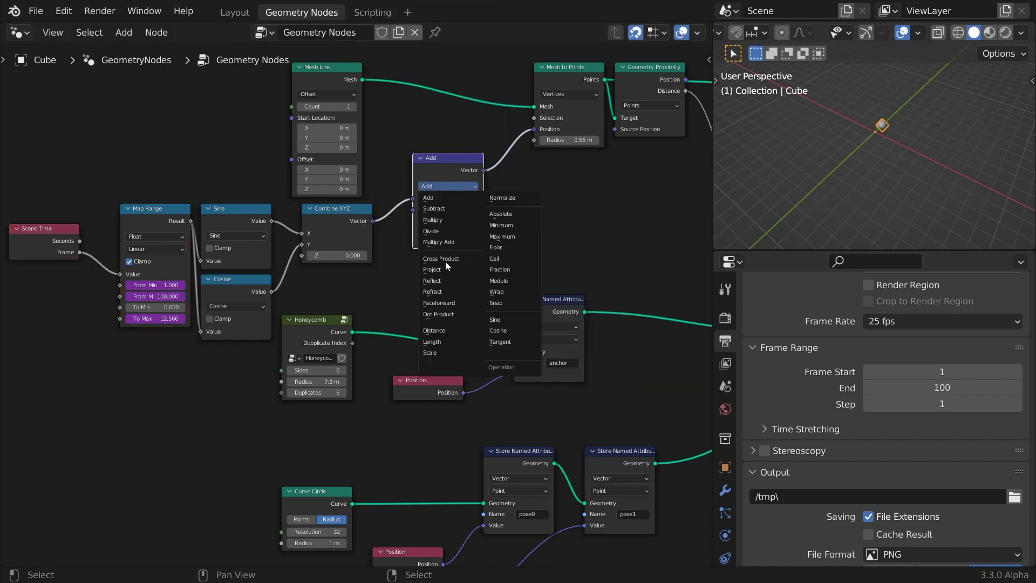
left_click(448, 352)
left_click_drag(448, 210, 464, 210)
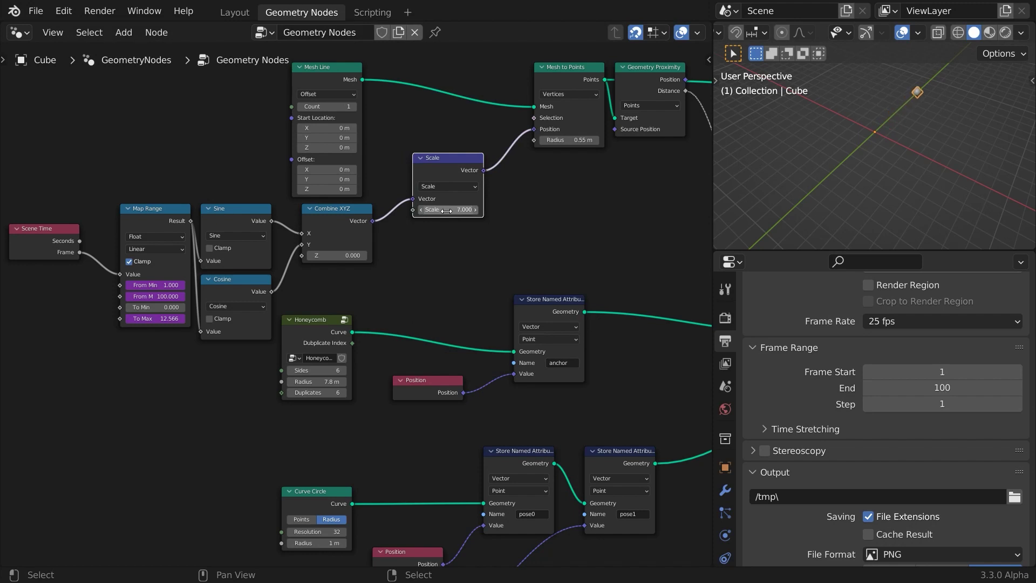
Step: Play the animation and preview the Join Geometry result in the viewport
key("space")
scroll(632, 238, "down", 1)
middle_click_drag(633, 237, 64, 286)
left_click(529, 298, "ctrl+shift")
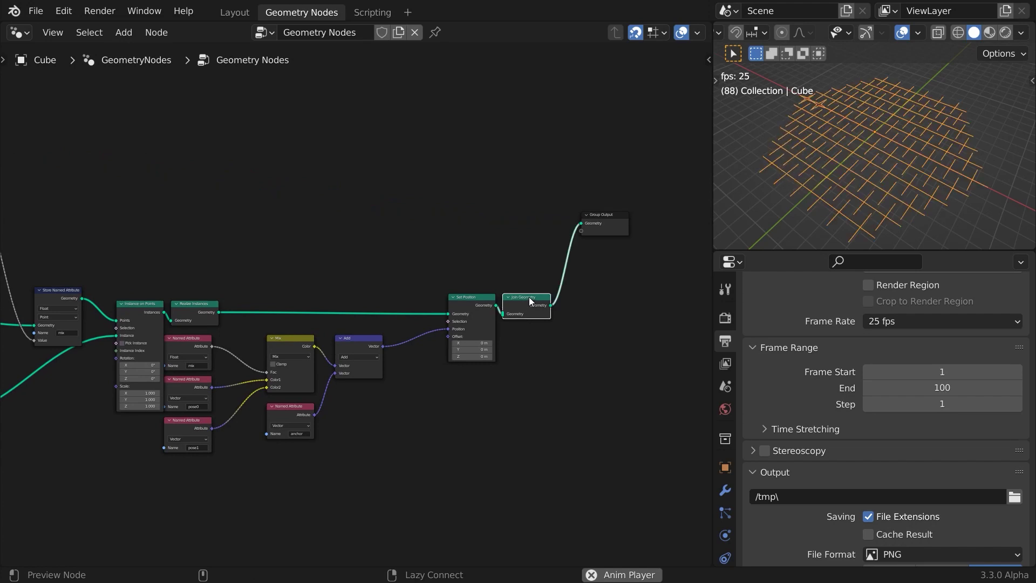
middle_click_drag(88, 238, 523, 269)
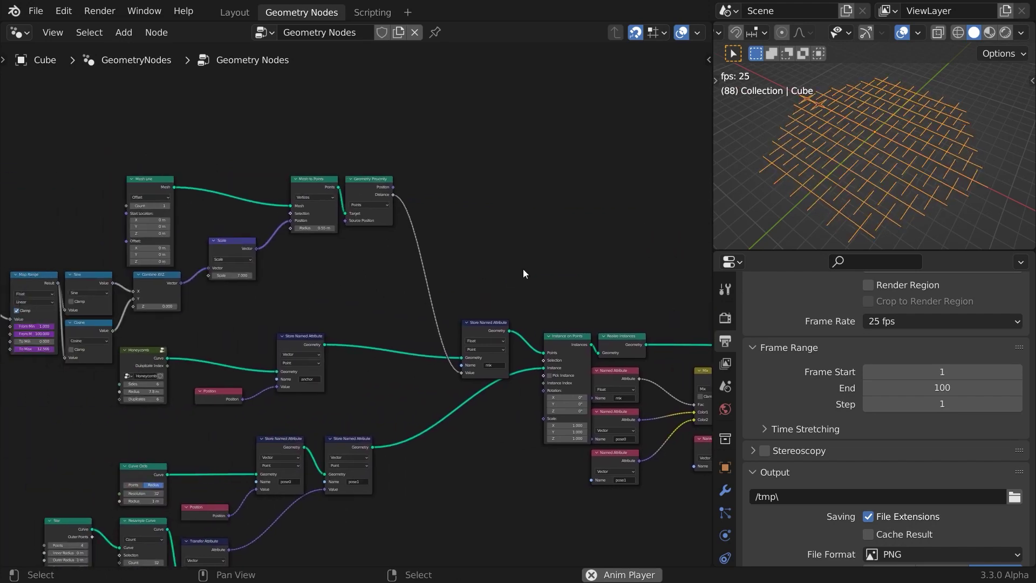
scroll(522, 273, "up", 2)
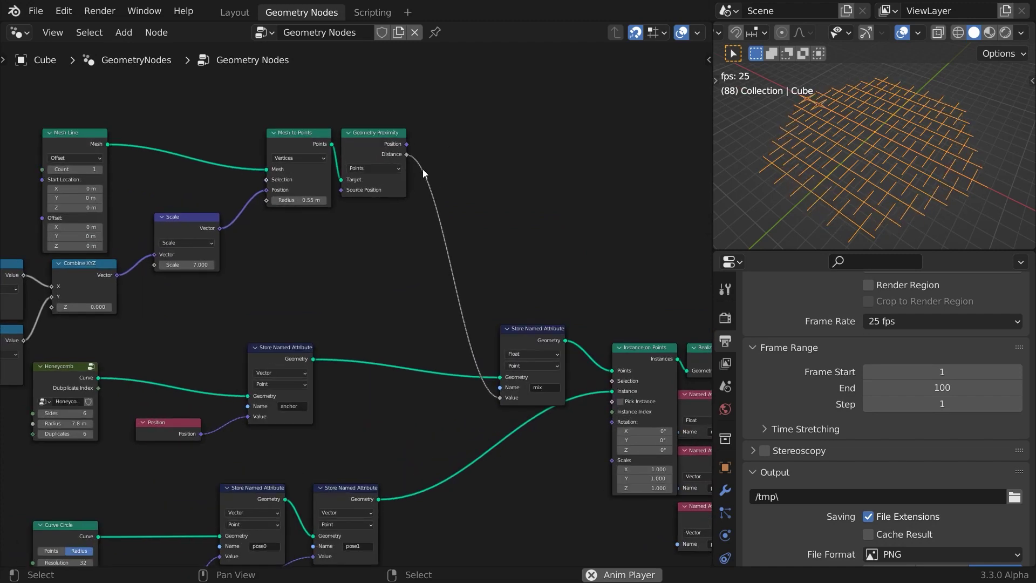
Step: Insert a Map Range on the Distance link with From Min 5 and From Max 10
key("shift+a")
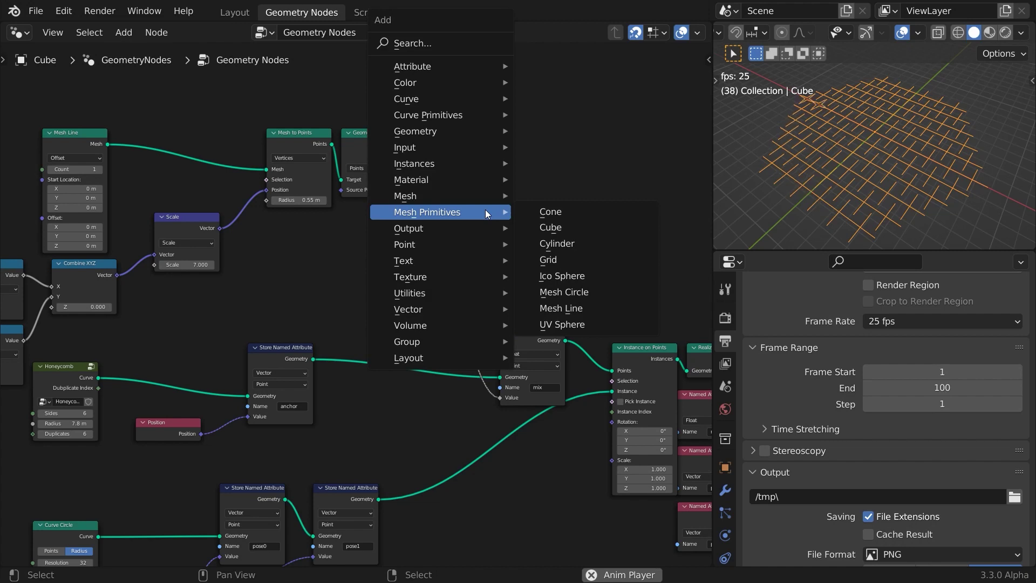
mouse_move(452, 291)
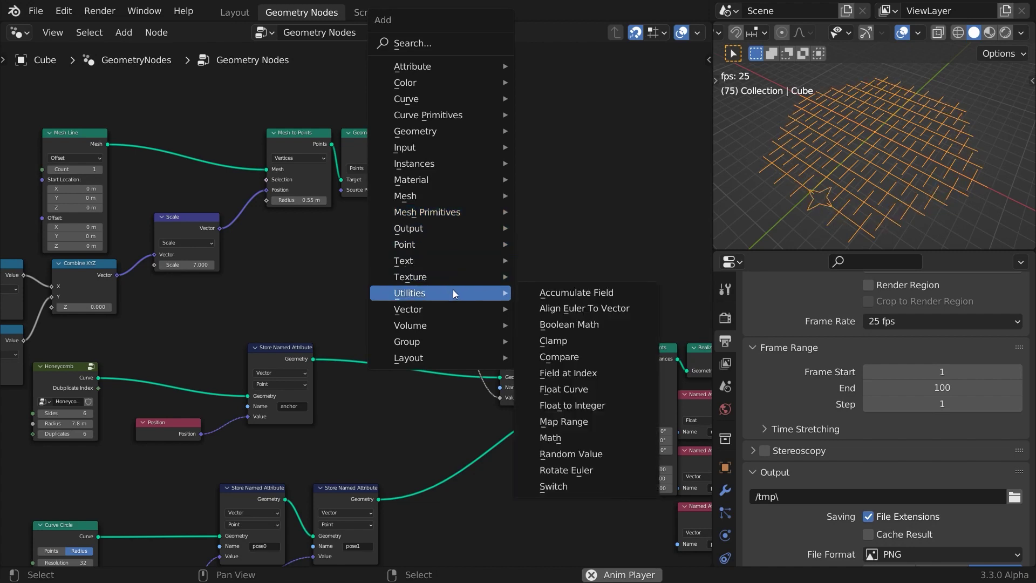
left_click(555, 421)
left_click(415, 176)
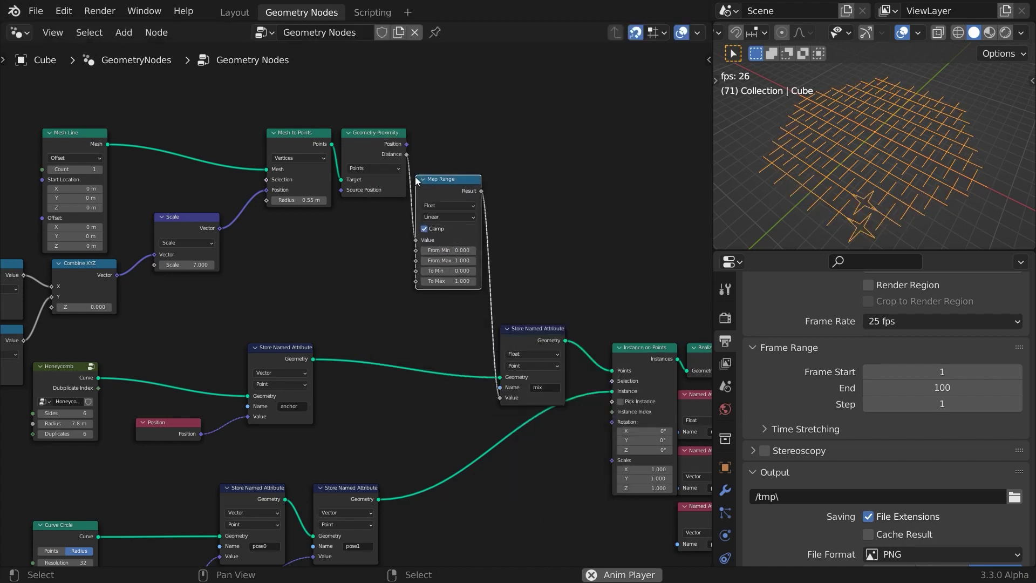
double_click(448, 250)
type("5")
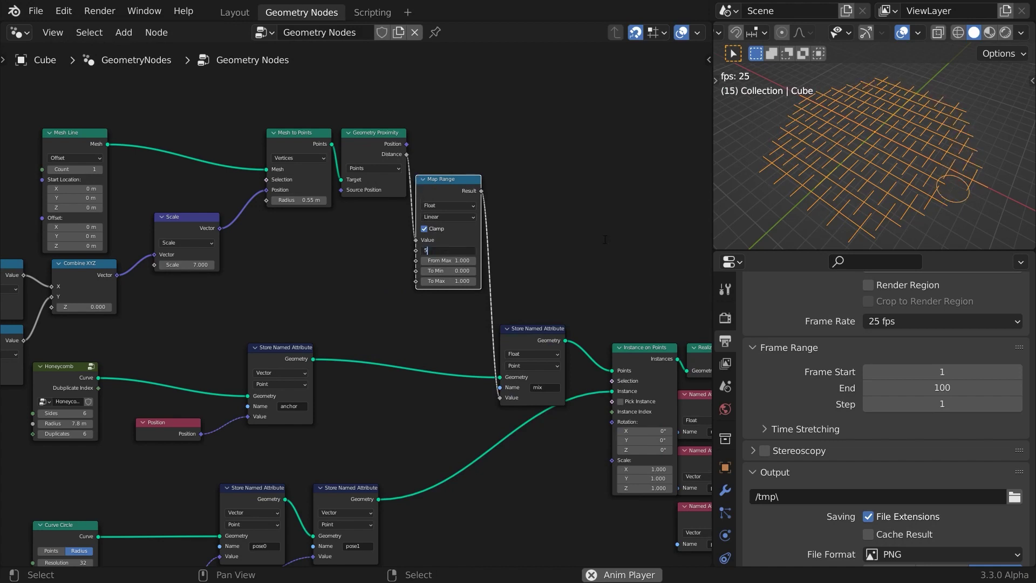
key("Tab")
type("10")
key("Return")
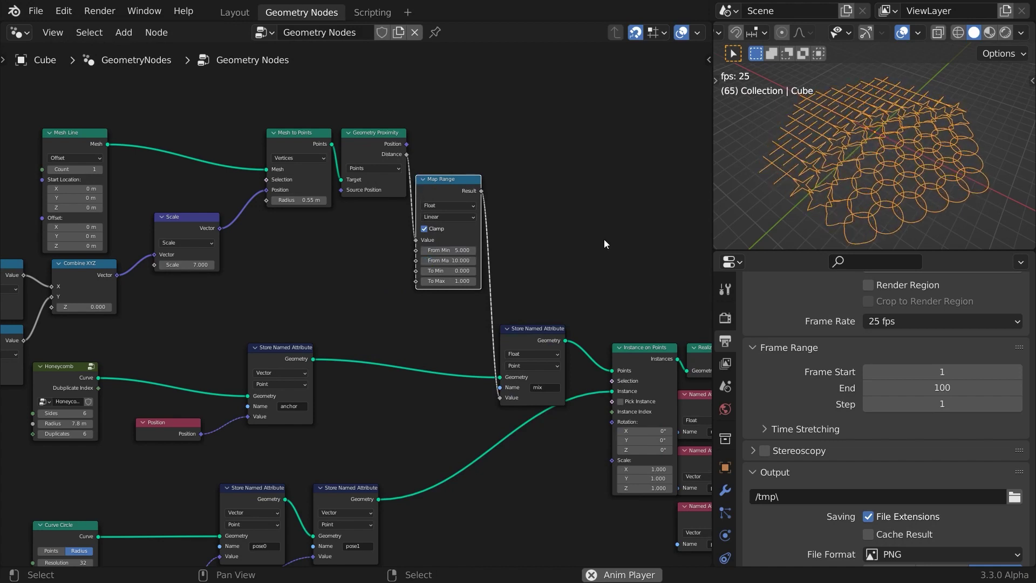
Step: Move the pose0 link to the Mix node's Color2 input
left_click_drag(637, 350, 613, 352)
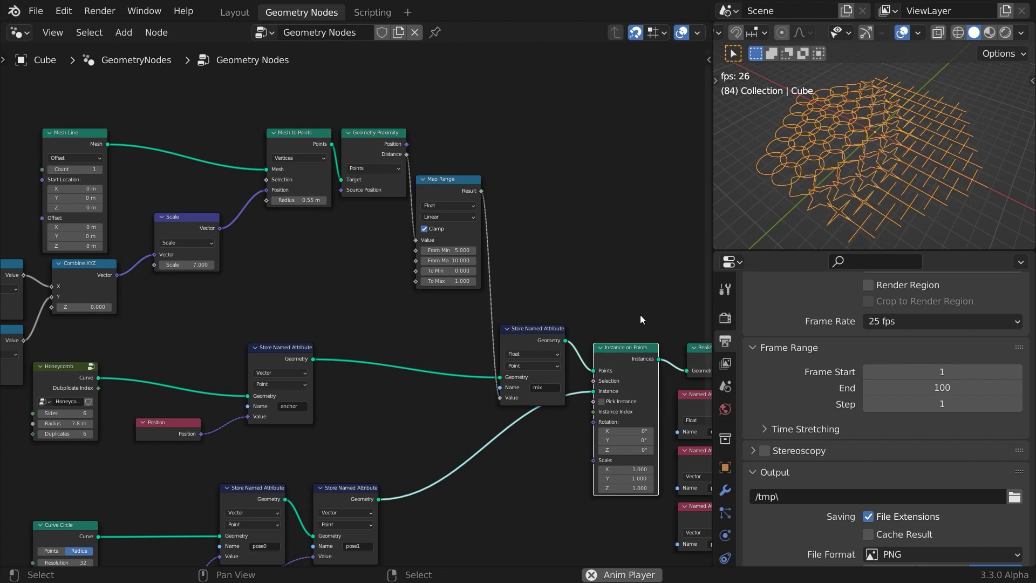
middle_click_drag(635, 308, 298, 140)
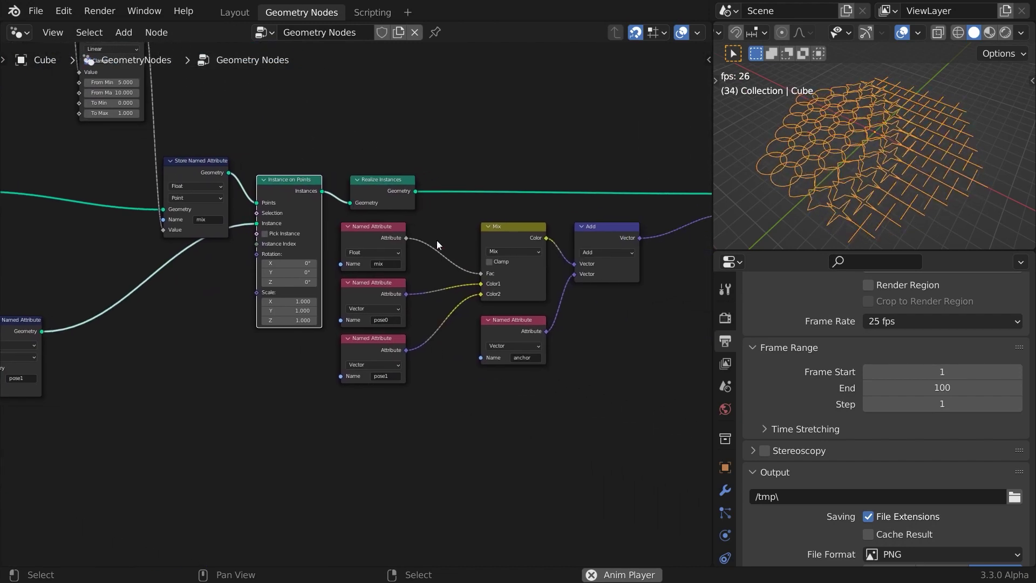
left_click_drag(481, 283, 482, 296)
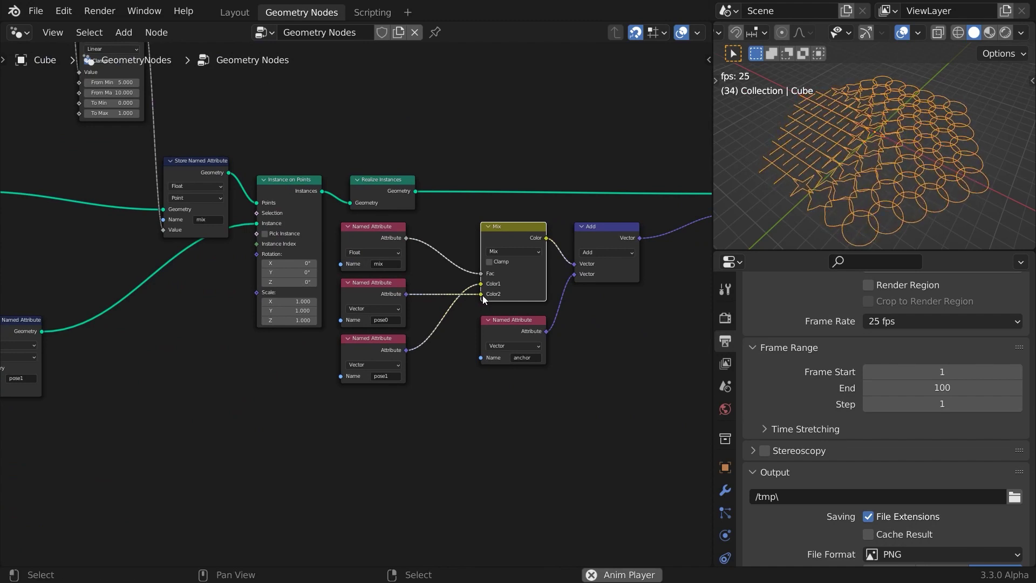
Step: Set the scene's end frame to 250
middle_click_drag(630, 331, 527, 409)
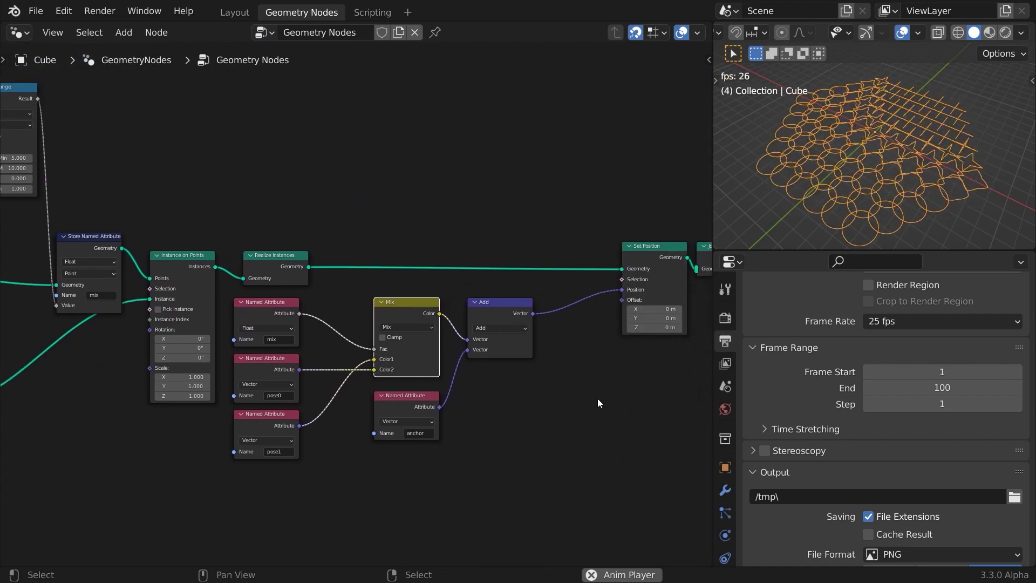
left_click(955, 381)
type("25")
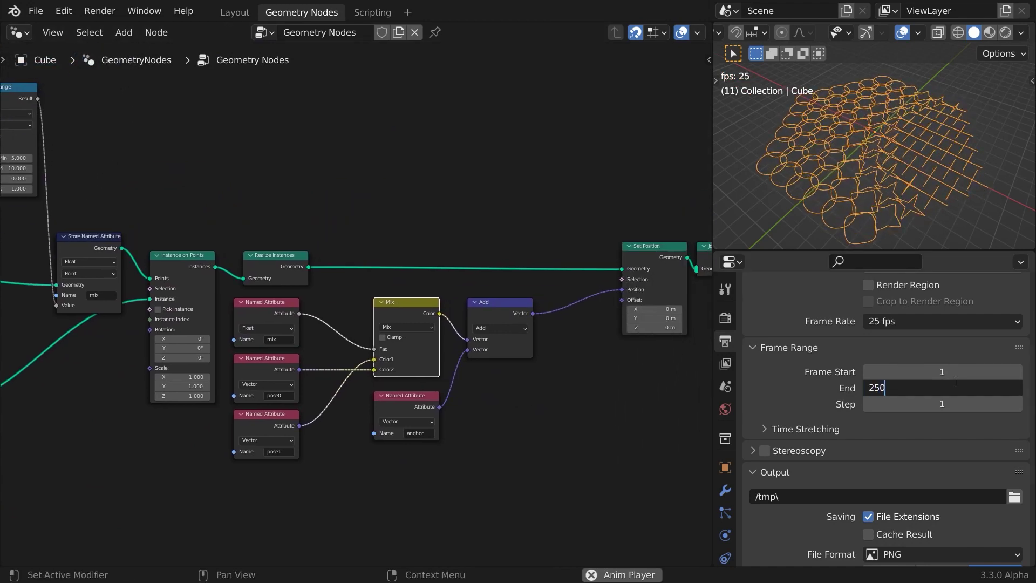
type("0")
key("Return")
Step: Move the Honeycomb and anchor nodes to the right to tidy the node tree
scroll(531, 407, "down", 1)
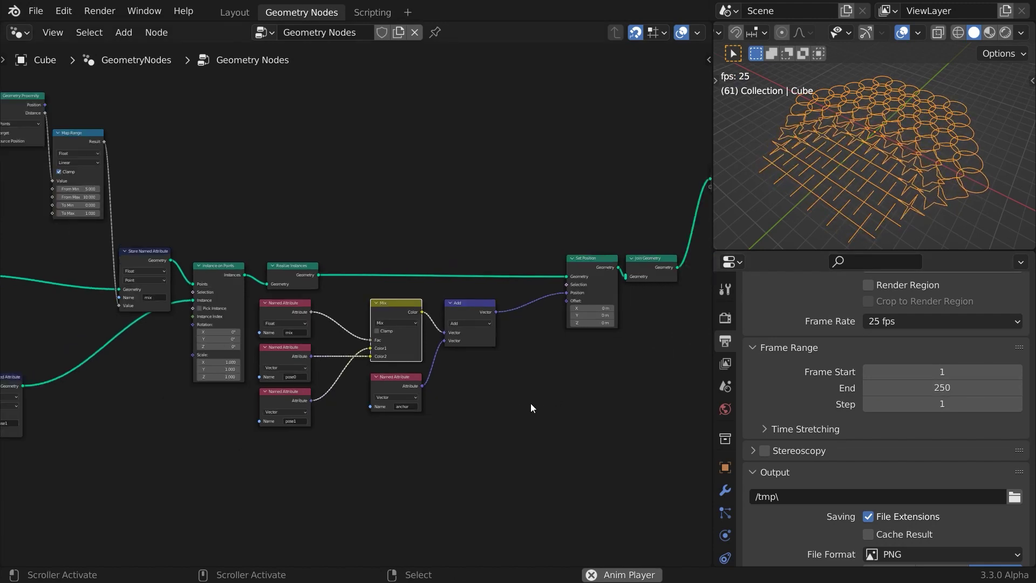
scroll(531, 407, "down", 3)
middle_click_drag(214, 439, 413, 422)
left_click_drag(365, 298, 264, 270)
left_click_drag(339, 266, 375, 269)
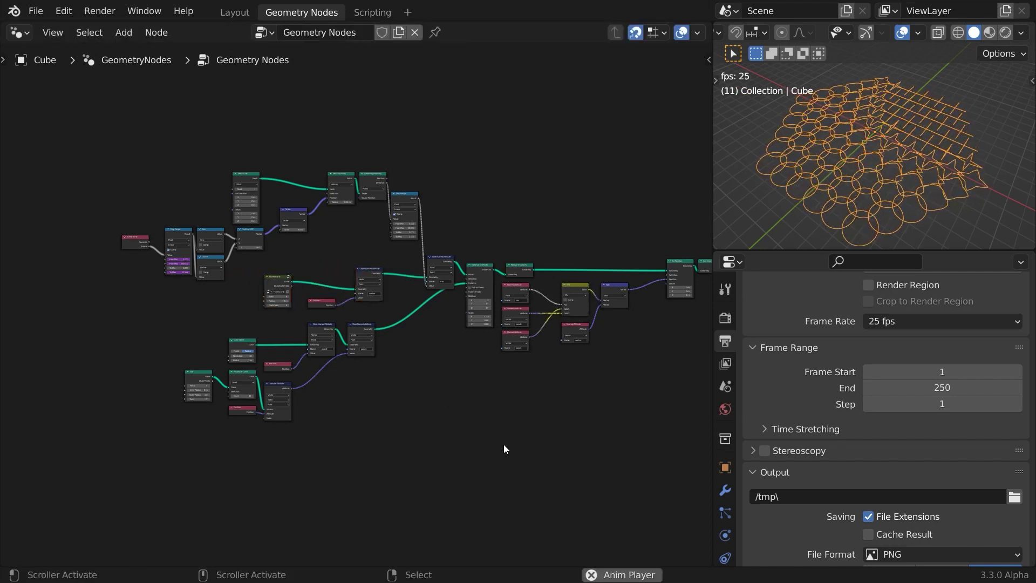
Step: Fit all nodes in view, then show the 3D viewport full screen
key("ctrl+space")
key("Home")
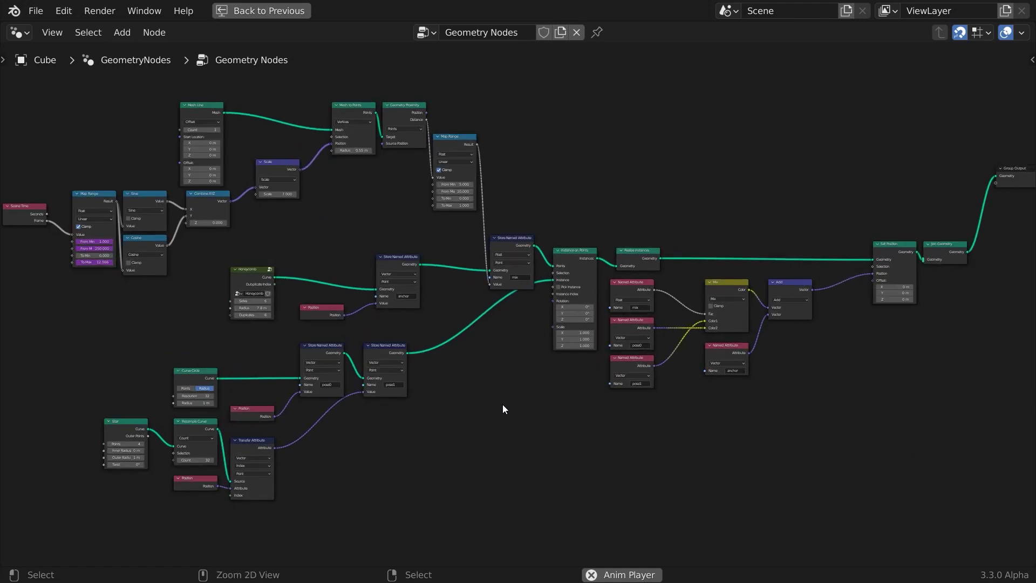
key("ctrl+space")
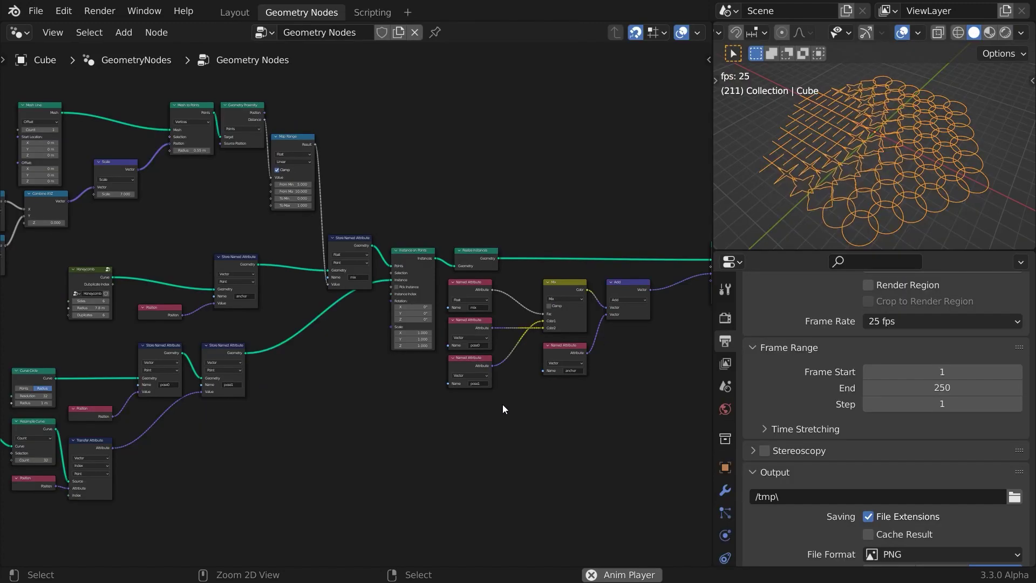
key("ctrl+space")
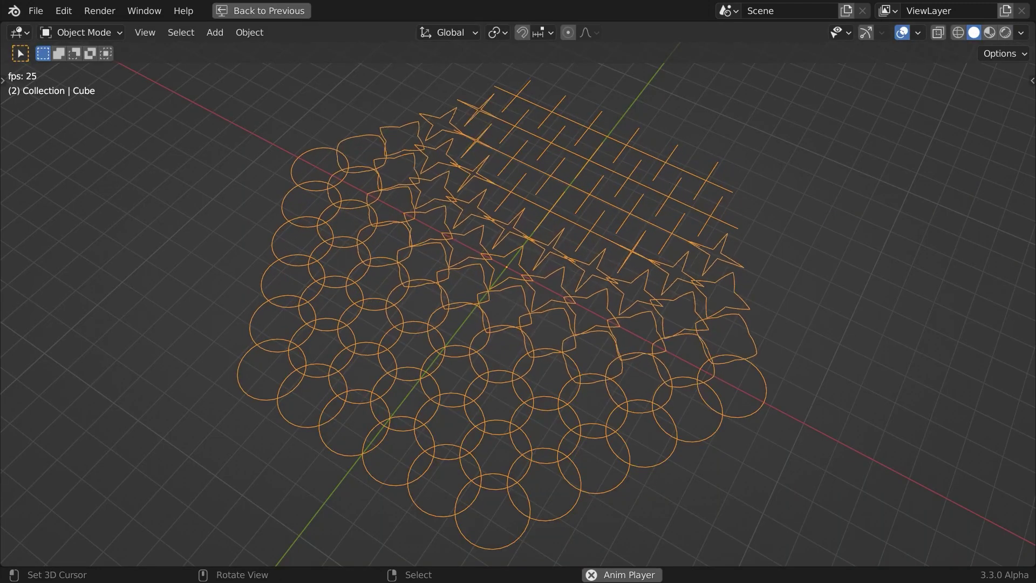